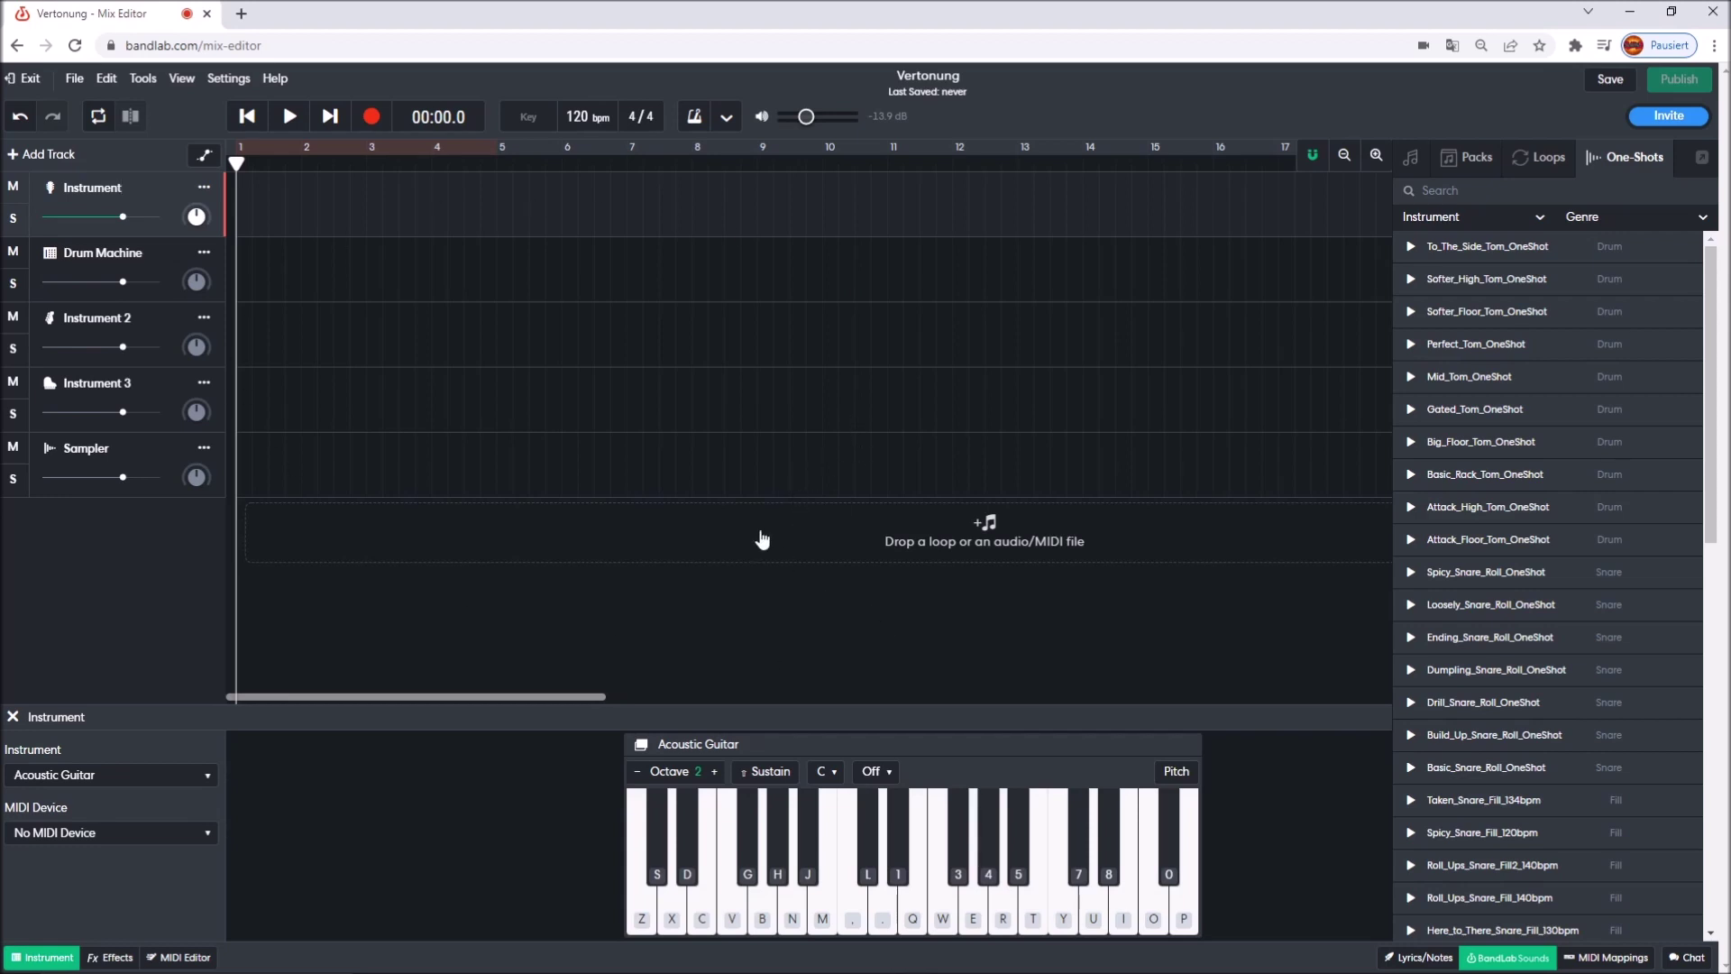
Look up the Stufenakkorde of the C major scale in the Photos reference image and return to the BandLab Mix Editor
{"action": "mouse_move", "coordinate": [1031, 965]}
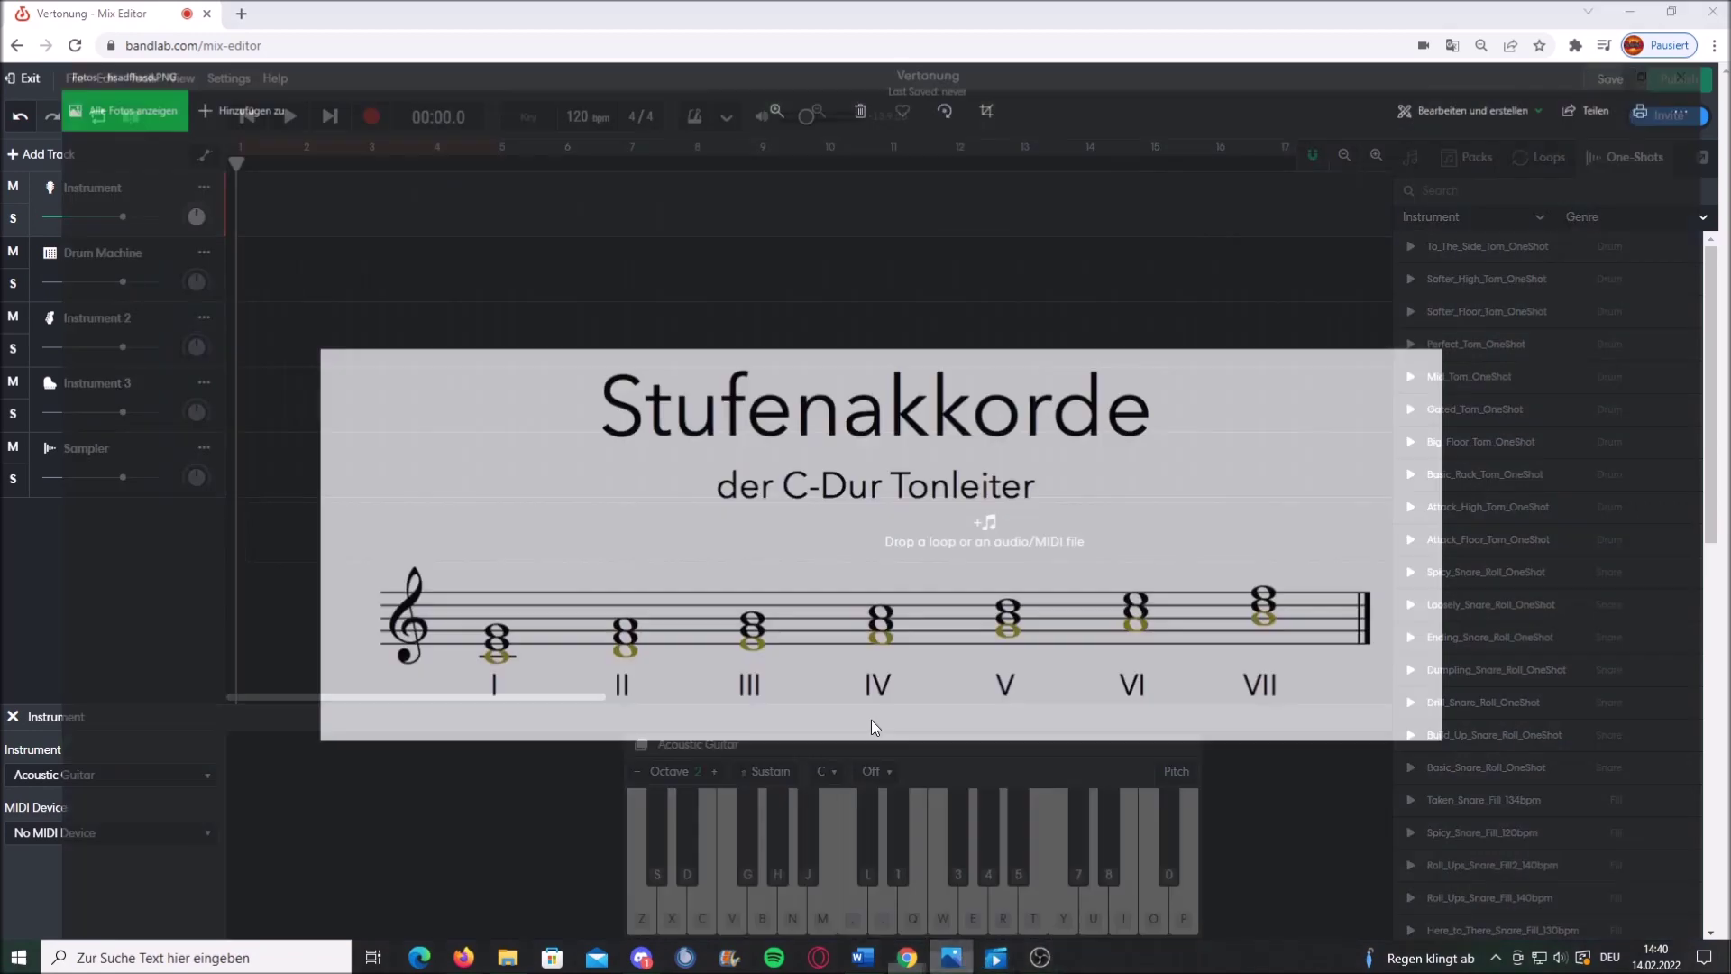
{"action": "left_click", "coordinate": [957, 959]}
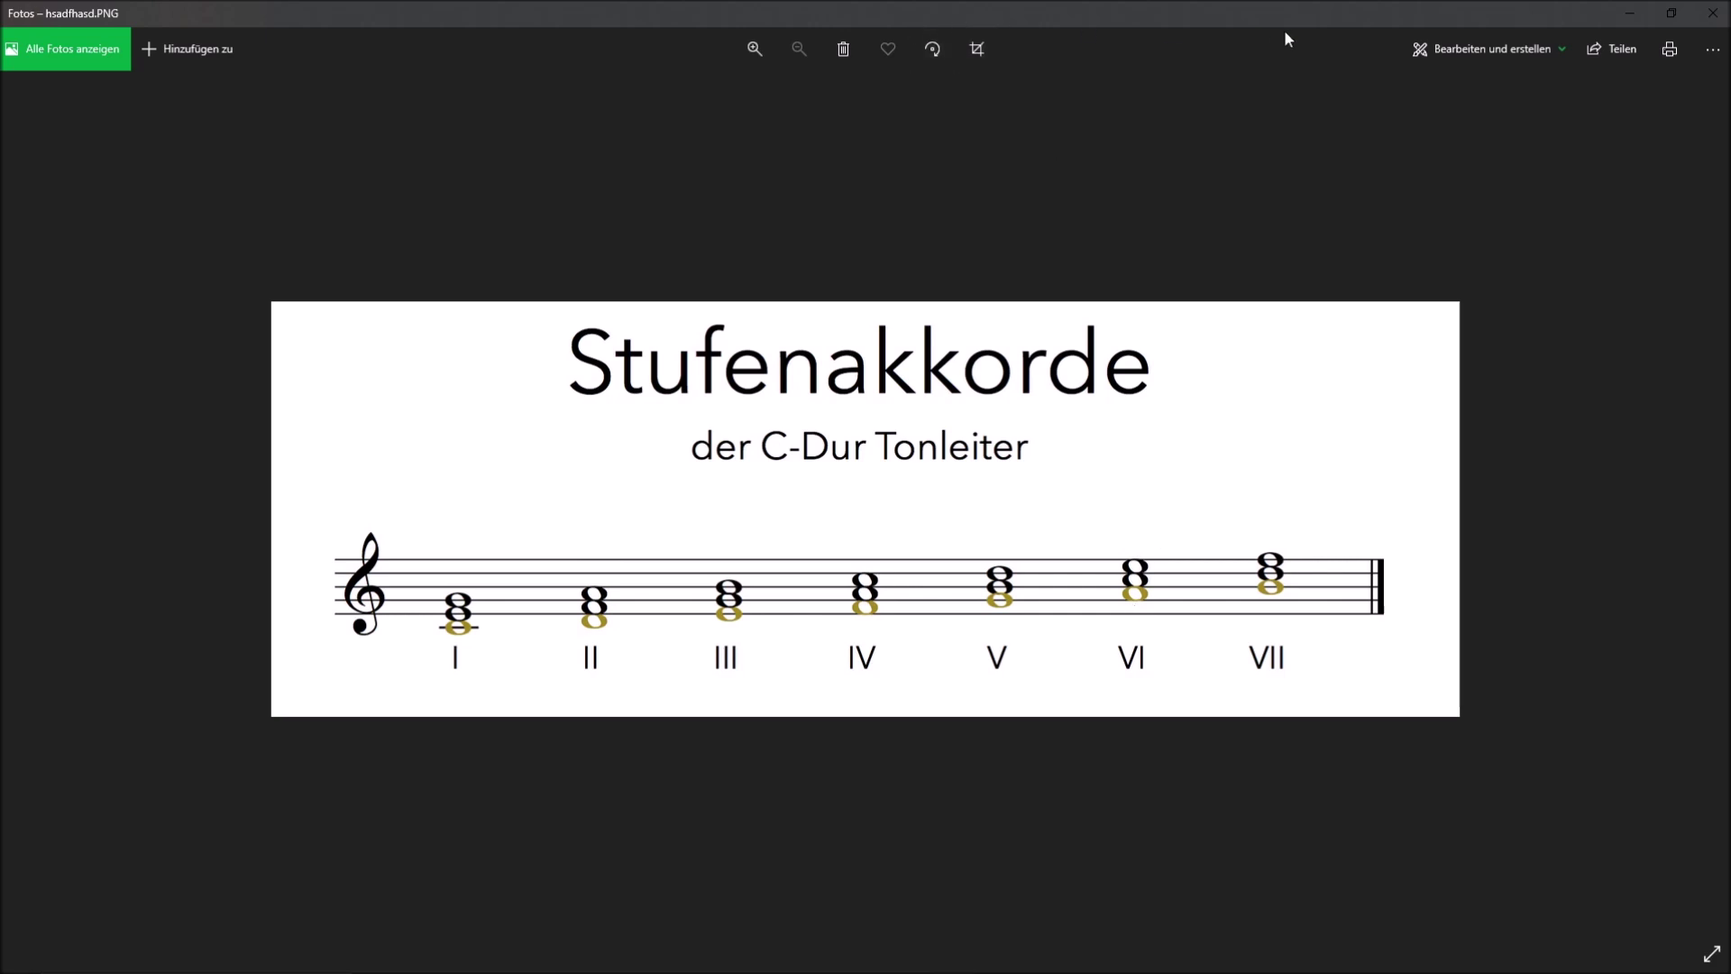
{"action": "left_click", "coordinate": [1620, 15]}
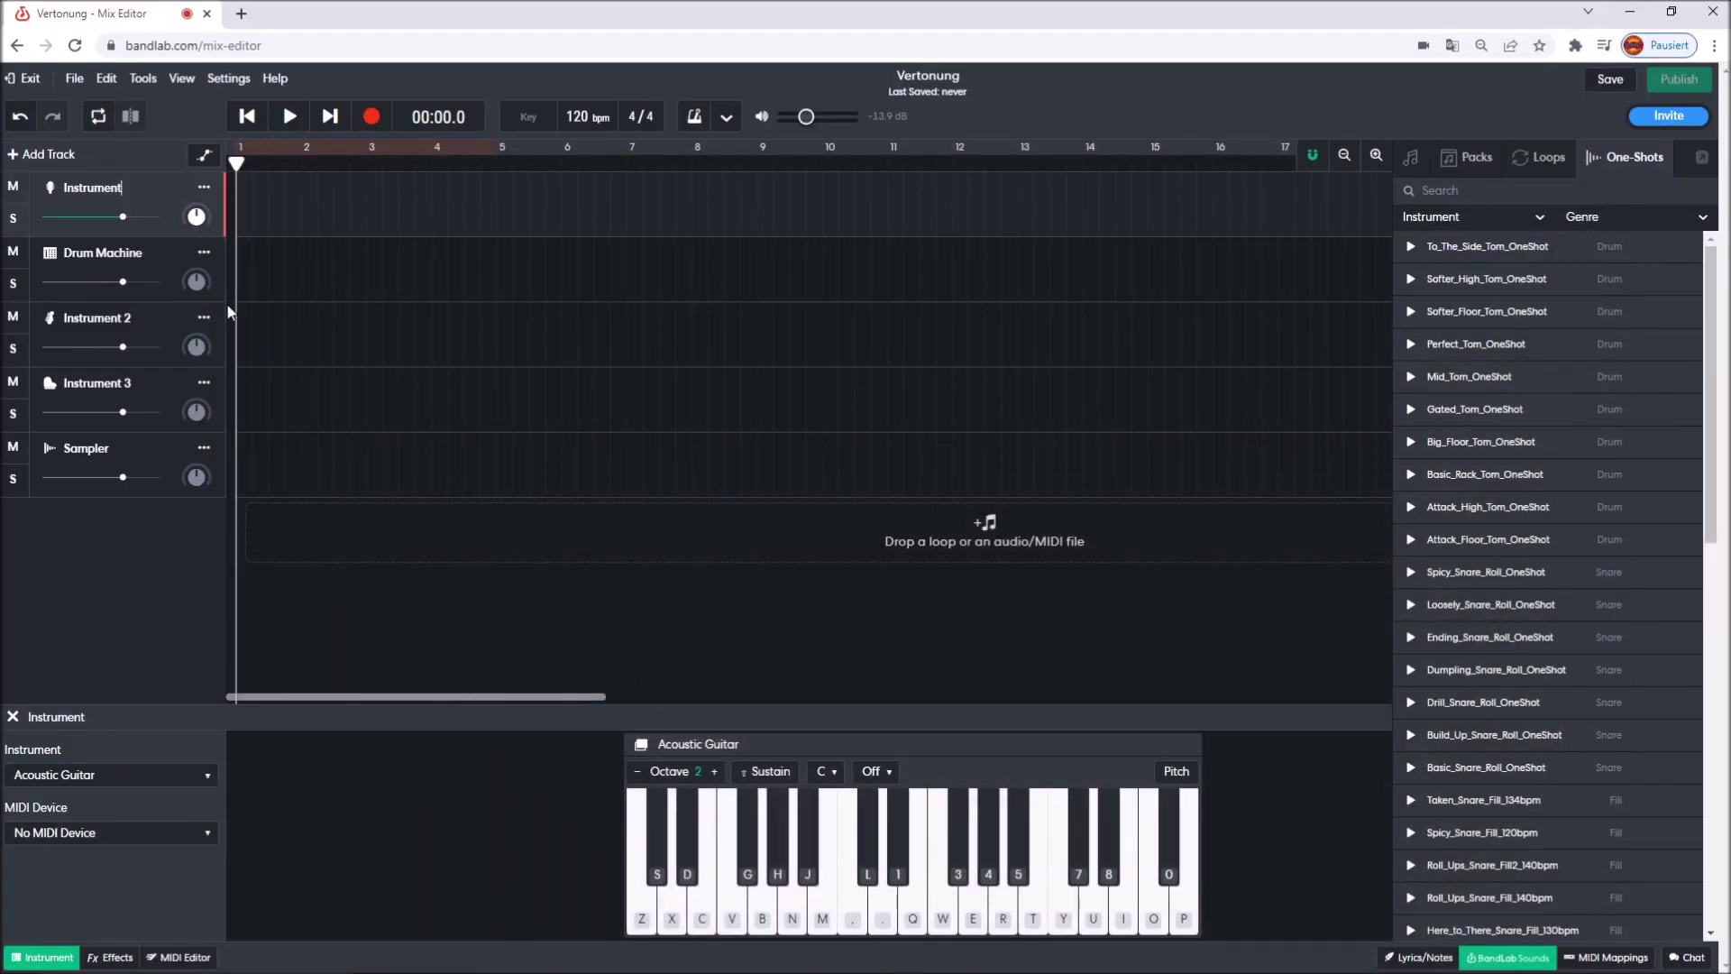
Look over the Instrument 3, Instrument 2 and Instrument tracks and the Instrument track's empty MIDI note grid
{"action": "left_click", "coordinate": [138, 388]}
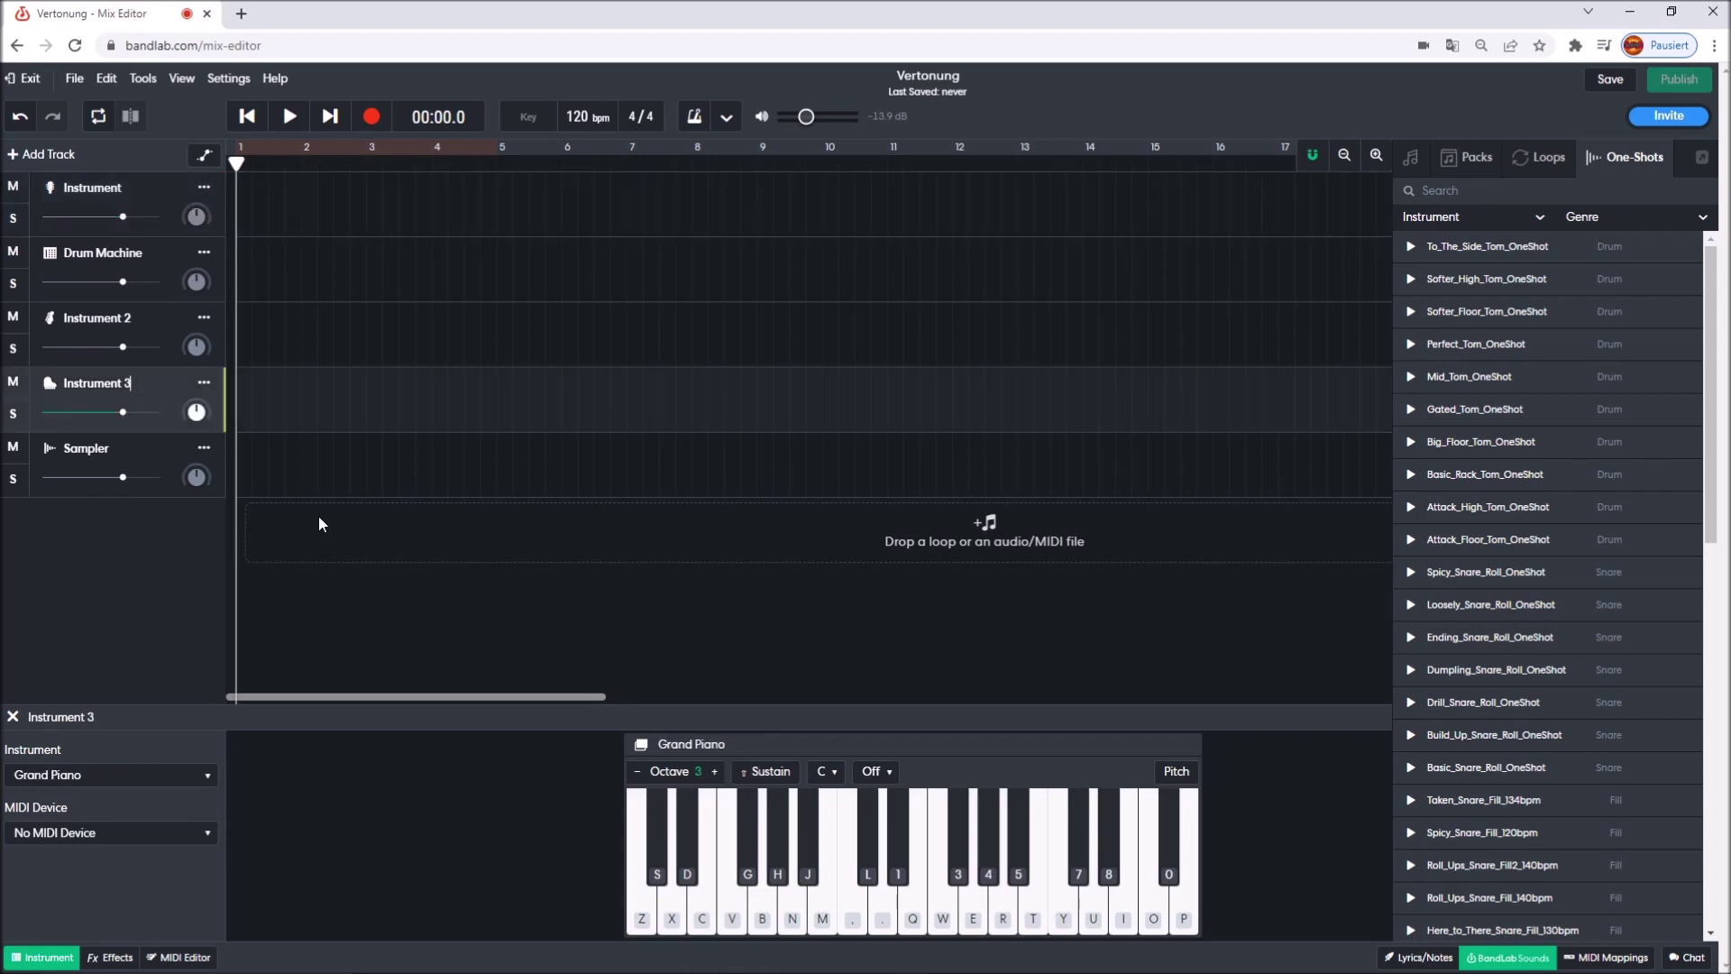
{"action": "left_click", "coordinate": [164, 314]}
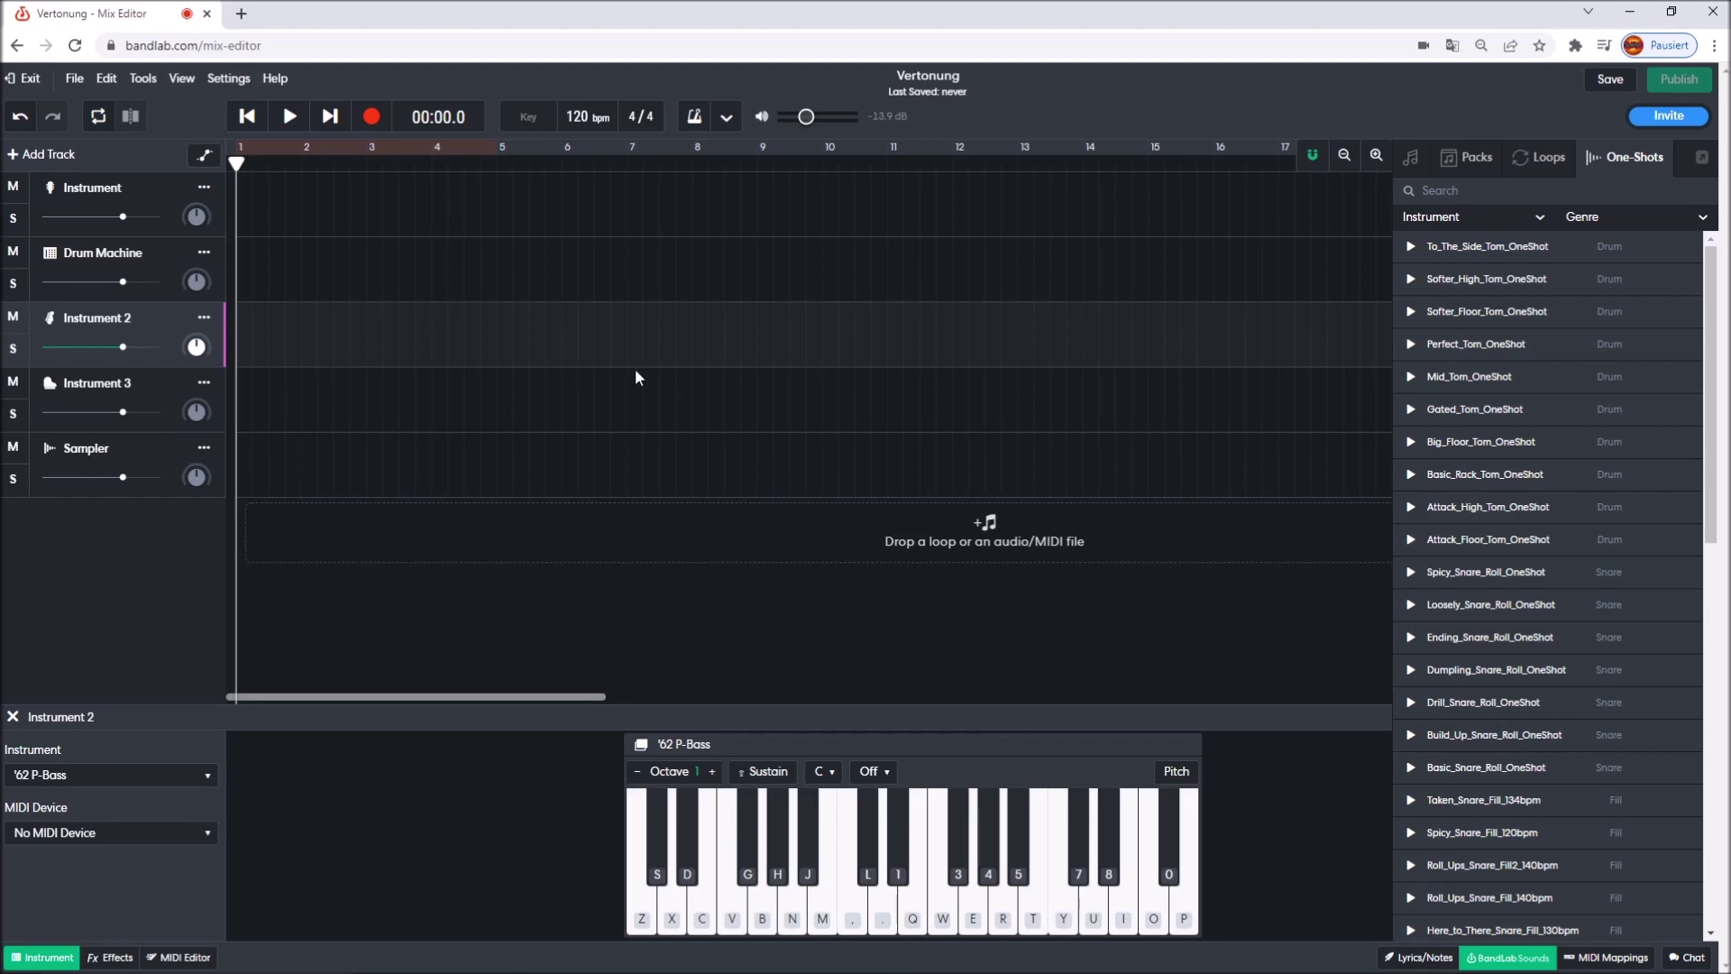
{"action": "left_click", "coordinate": [128, 193]}
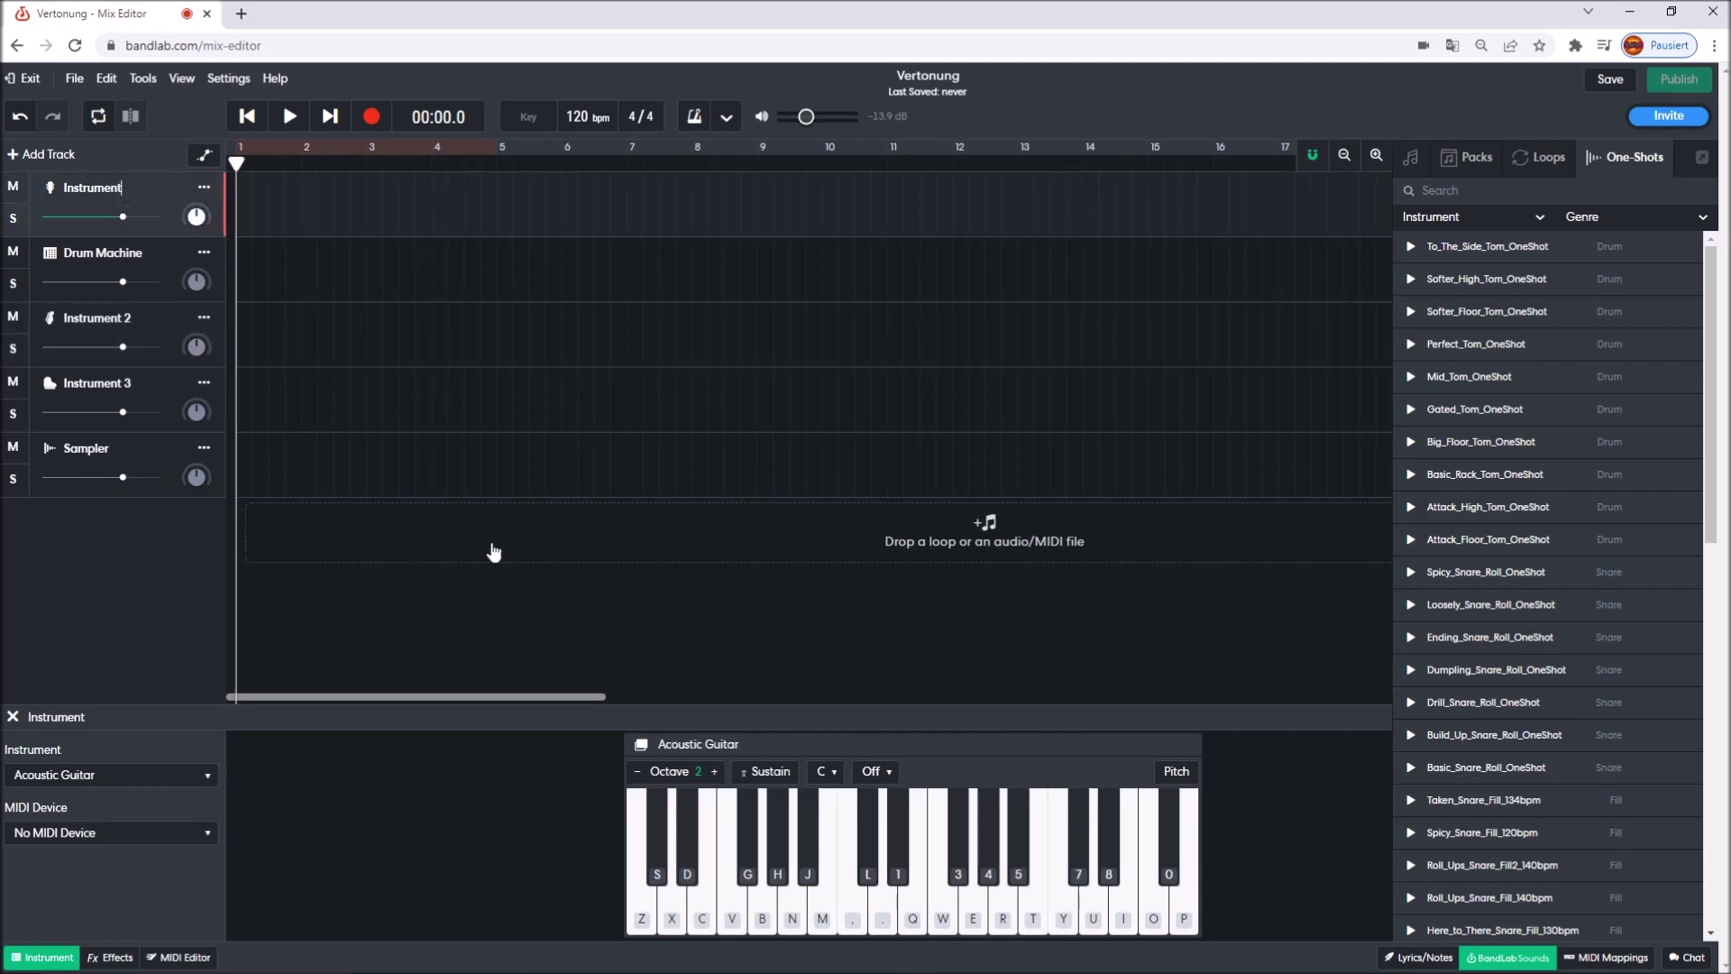
{"action": "left_click", "coordinate": [180, 958]}
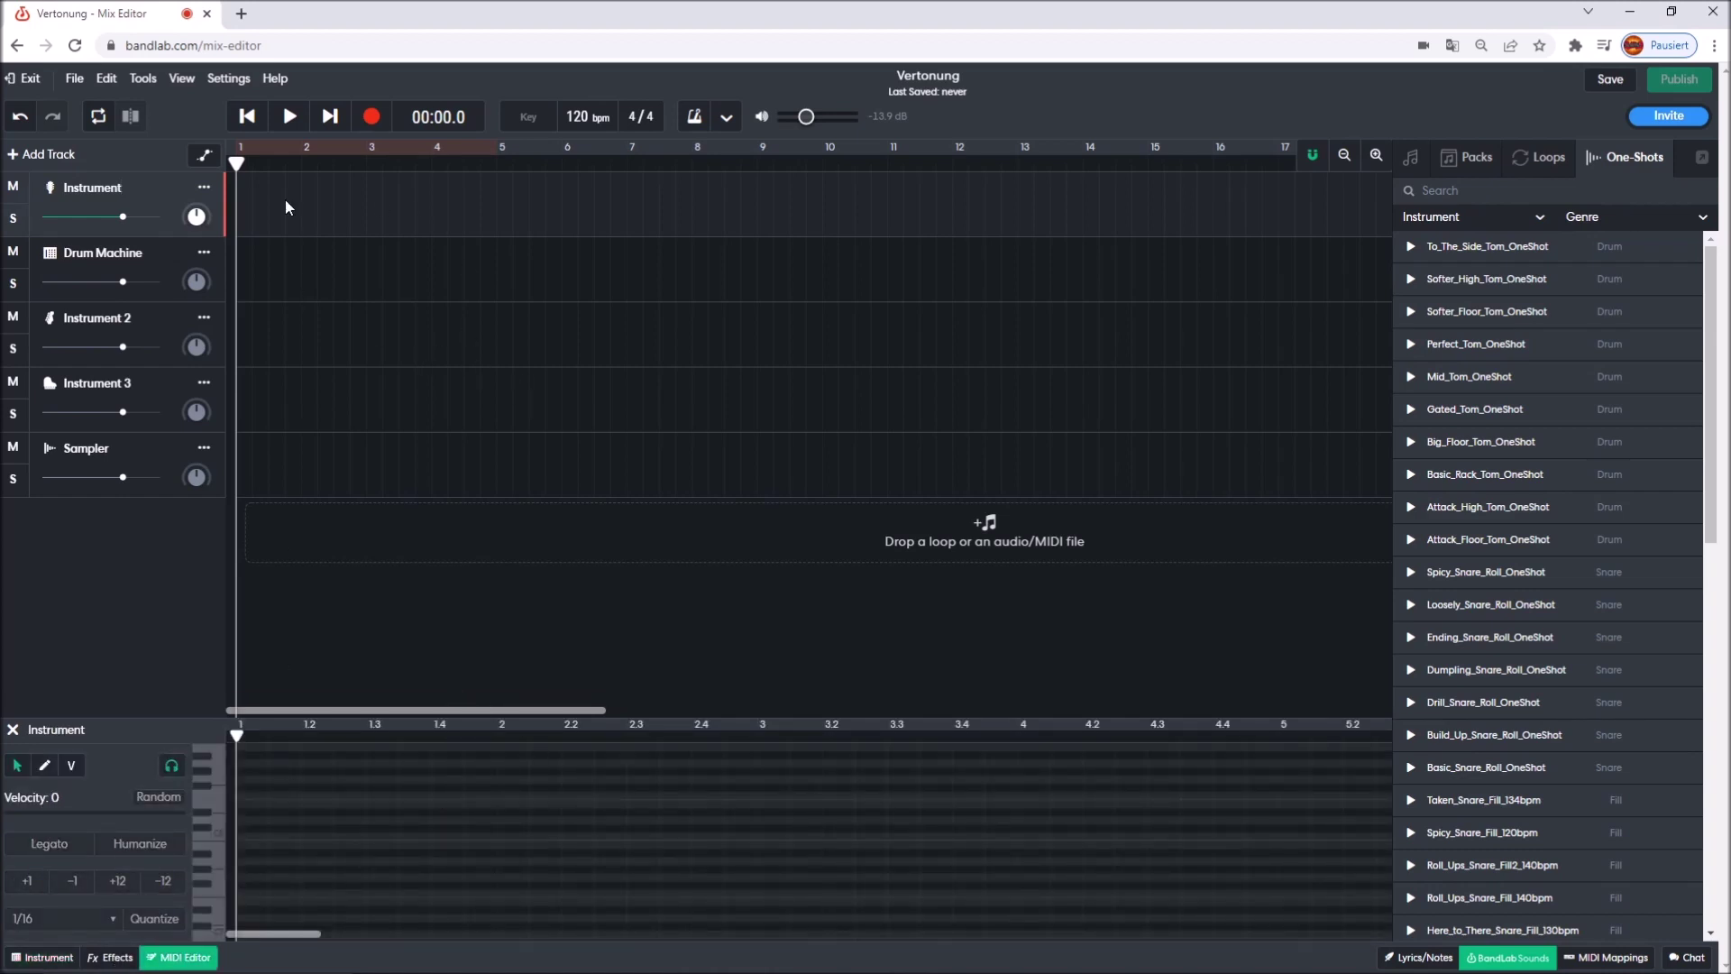
Try out the D-F-A chord on the Instrument track's Acoustic Guitar virtual keyboard
{"action": "left_click", "coordinate": [51, 961]}
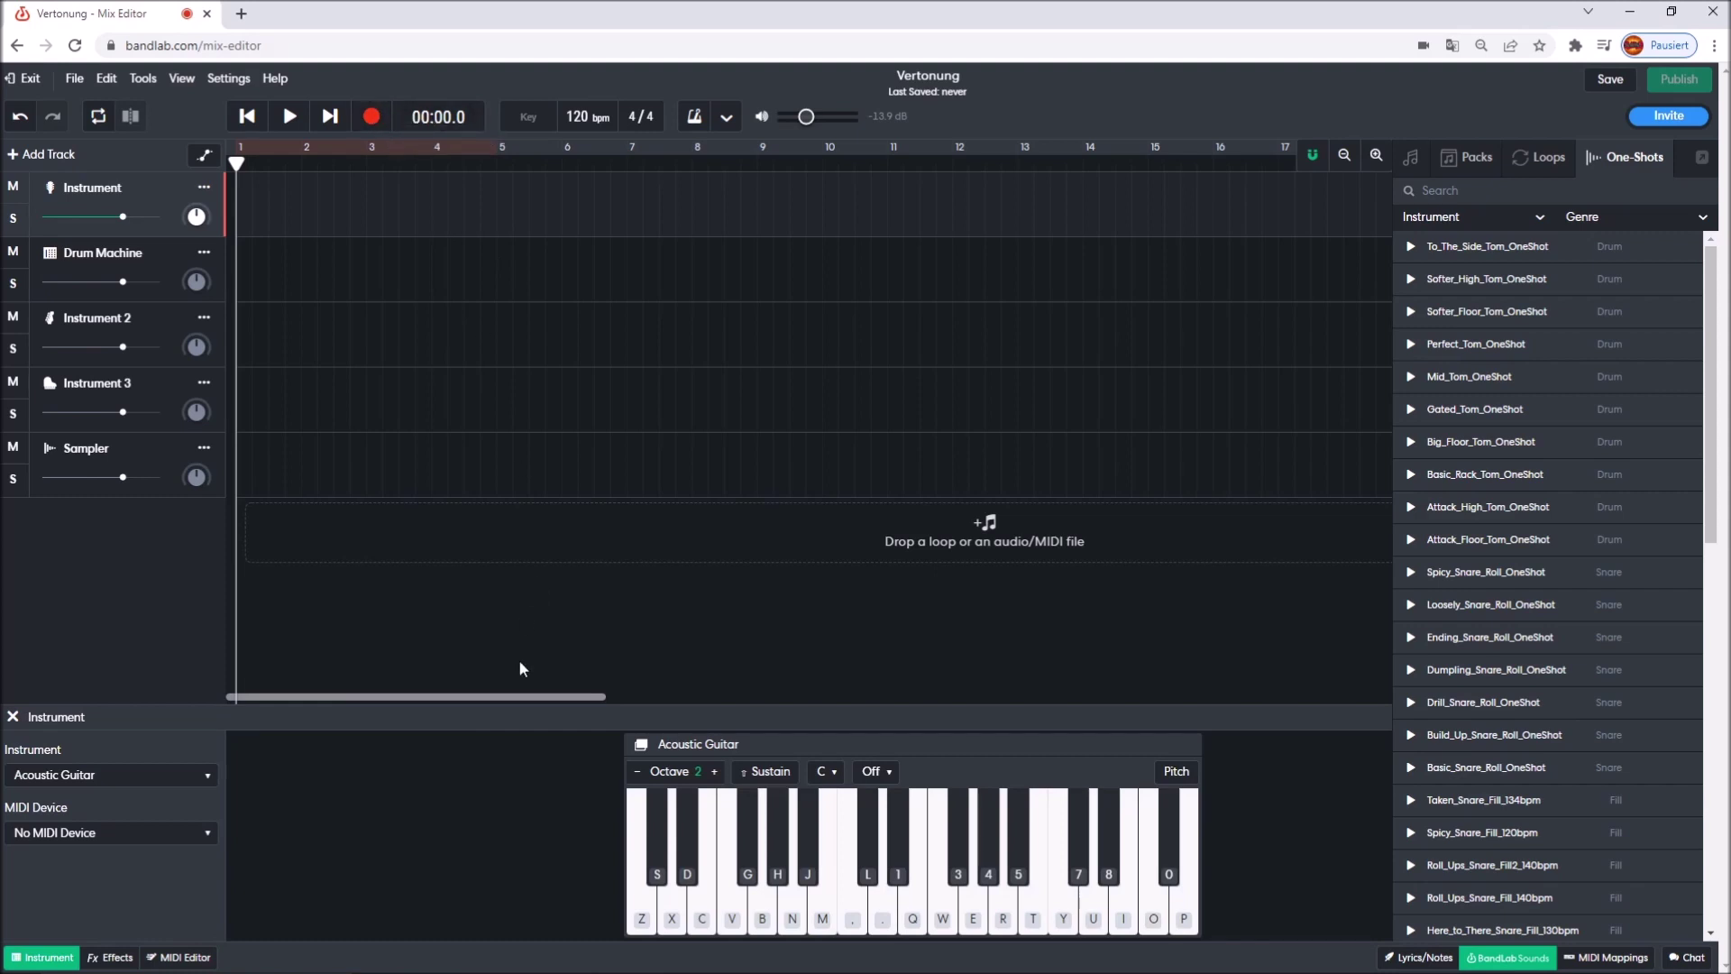
{"action": "left_click", "coordinate": [675, 919]}
{"action": "key", "text": "x"}
{"action": "key", "text": "v"}
{"action": "key", "text": "n"}
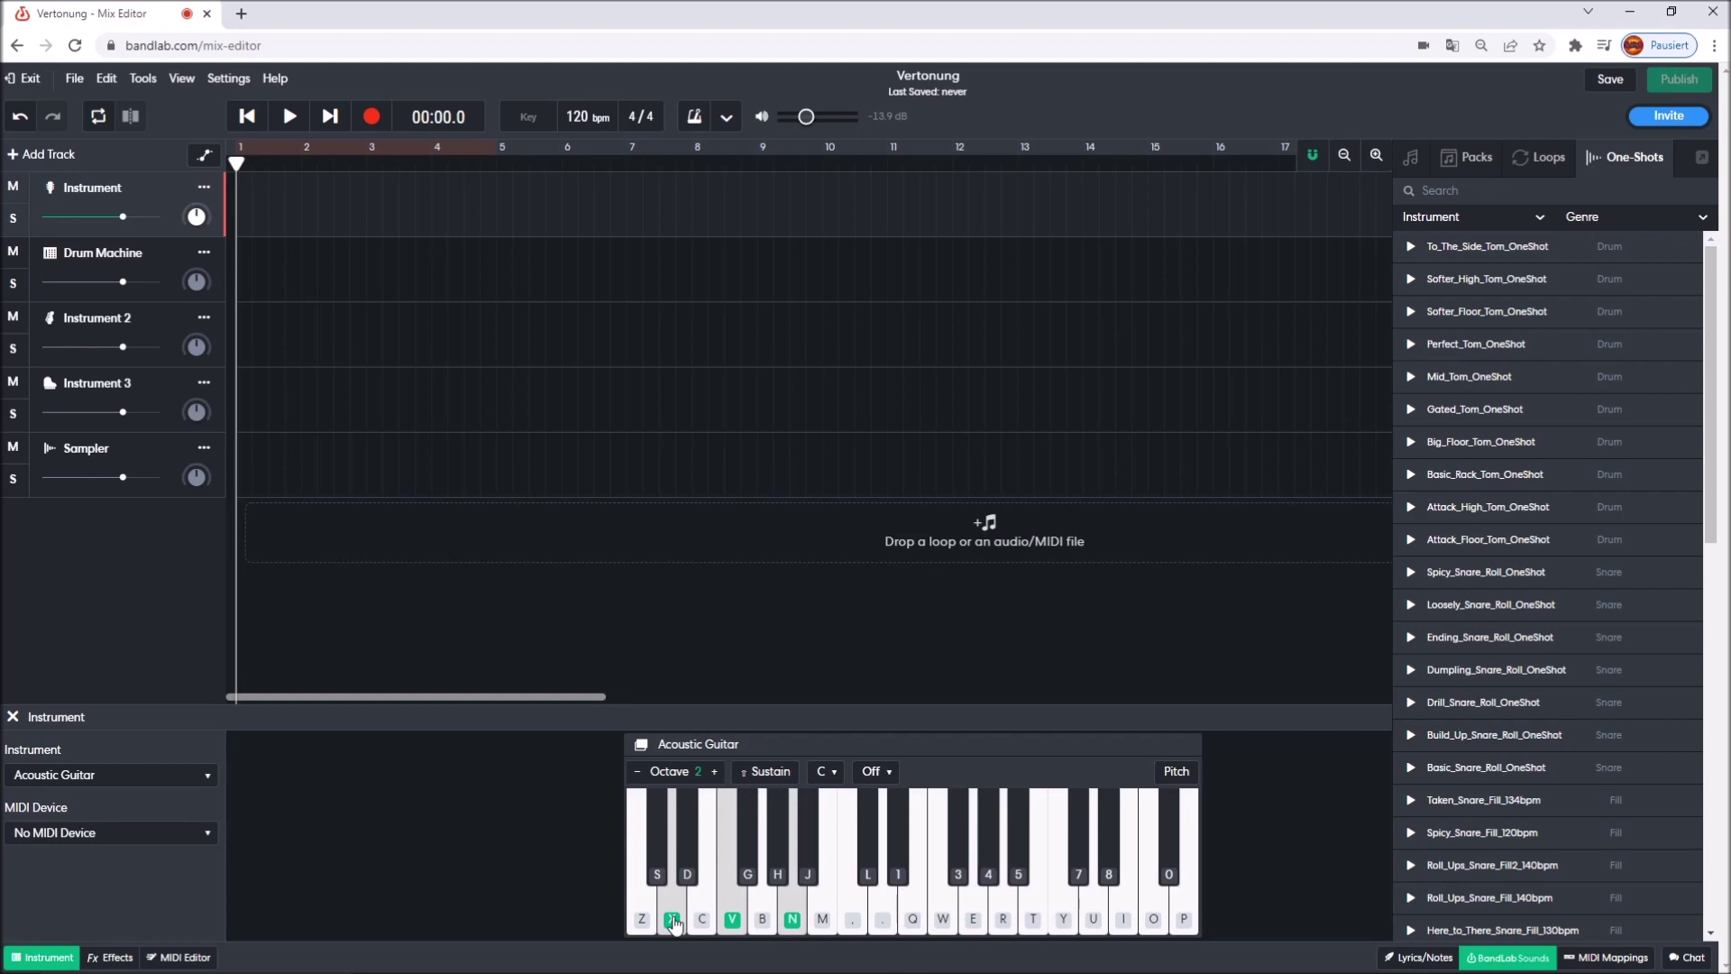
{"action": "key", "text": "v"}
{"action": "key", "text": "n"}
{"action": "key", "text": "x"}
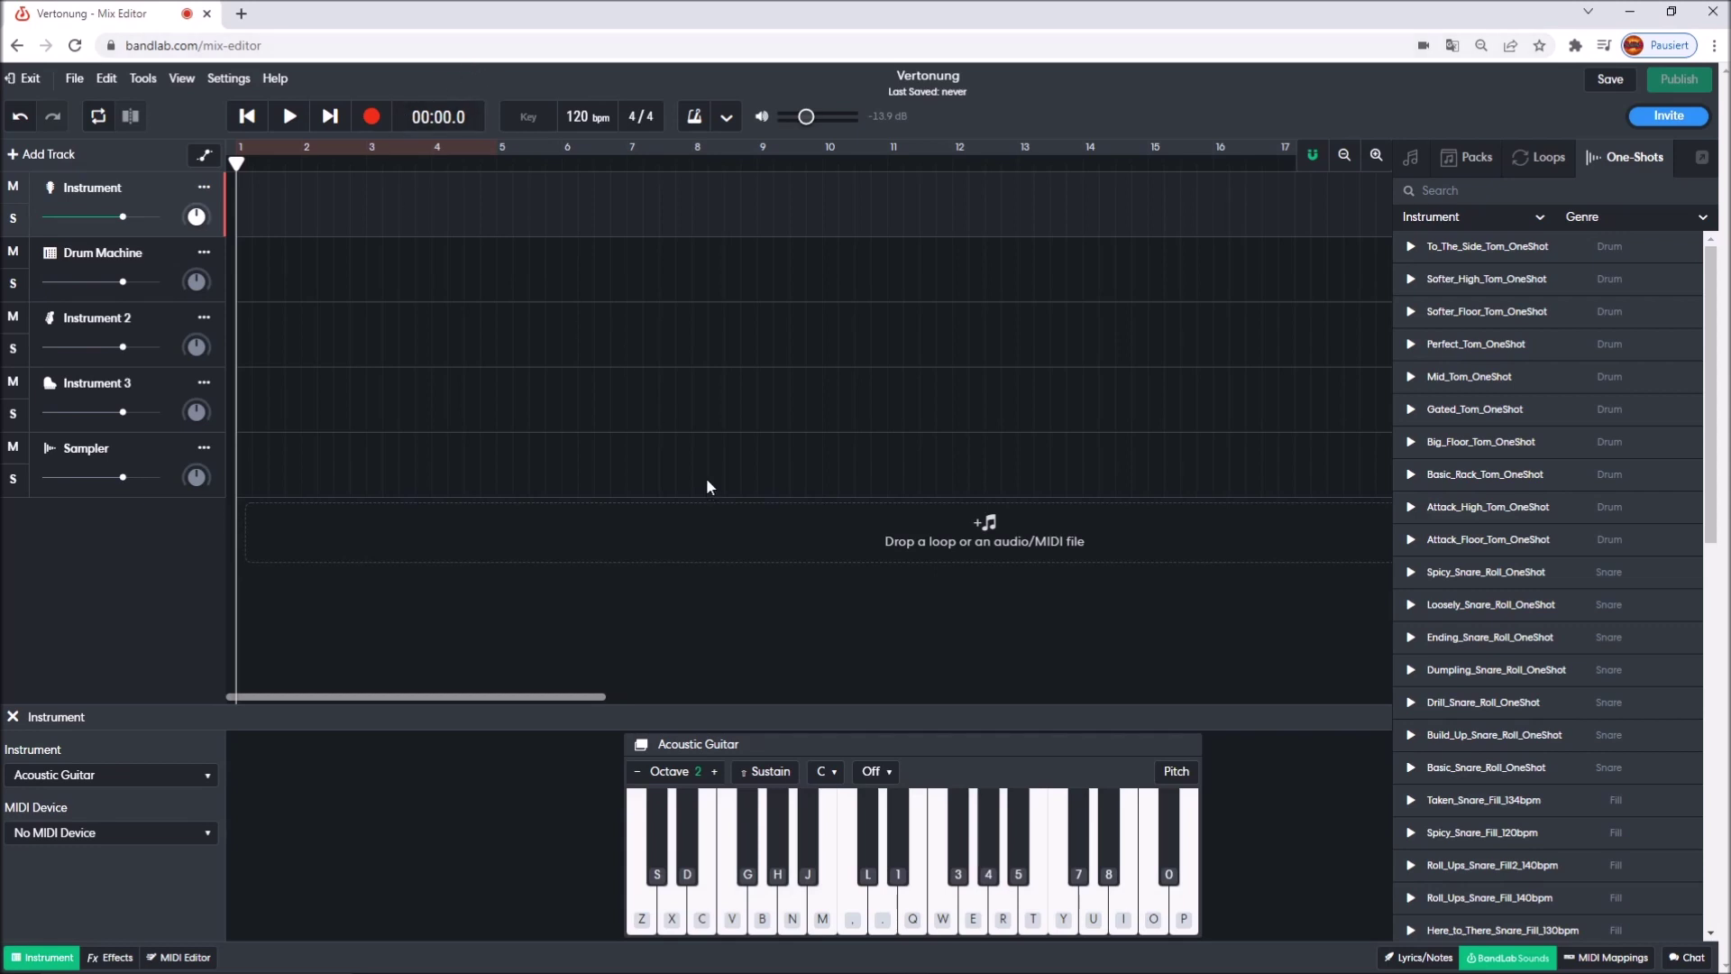
{"action": "key", "text": "n"}
{"action": "key", "text": "x"}
{"action": "key", "text": "v"}
Enter the chord D4, F4 and A4 in bar 1 of the Instrument track's MIDI notes, play it back, and extend it over the full bar
{"action": "left_click", "coordinate": [181, 956]}
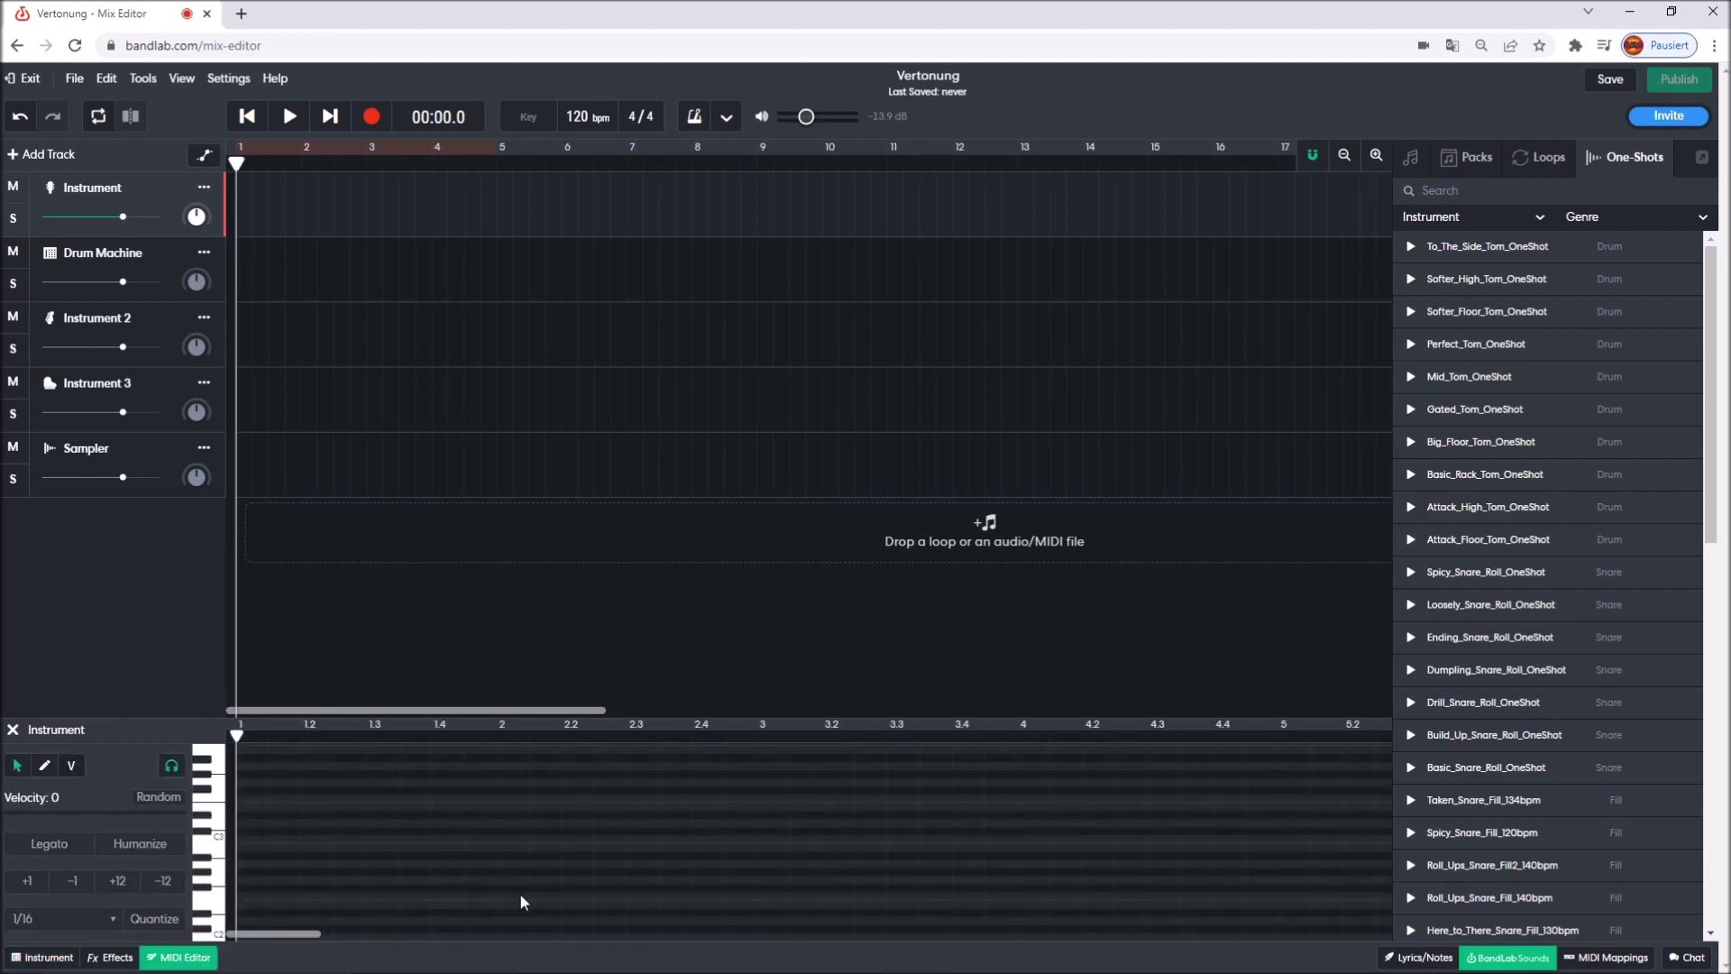
{"action": "scroll", "coordinate": [290, 841], "scroll_direction": "up", "scroll_amount": 1}
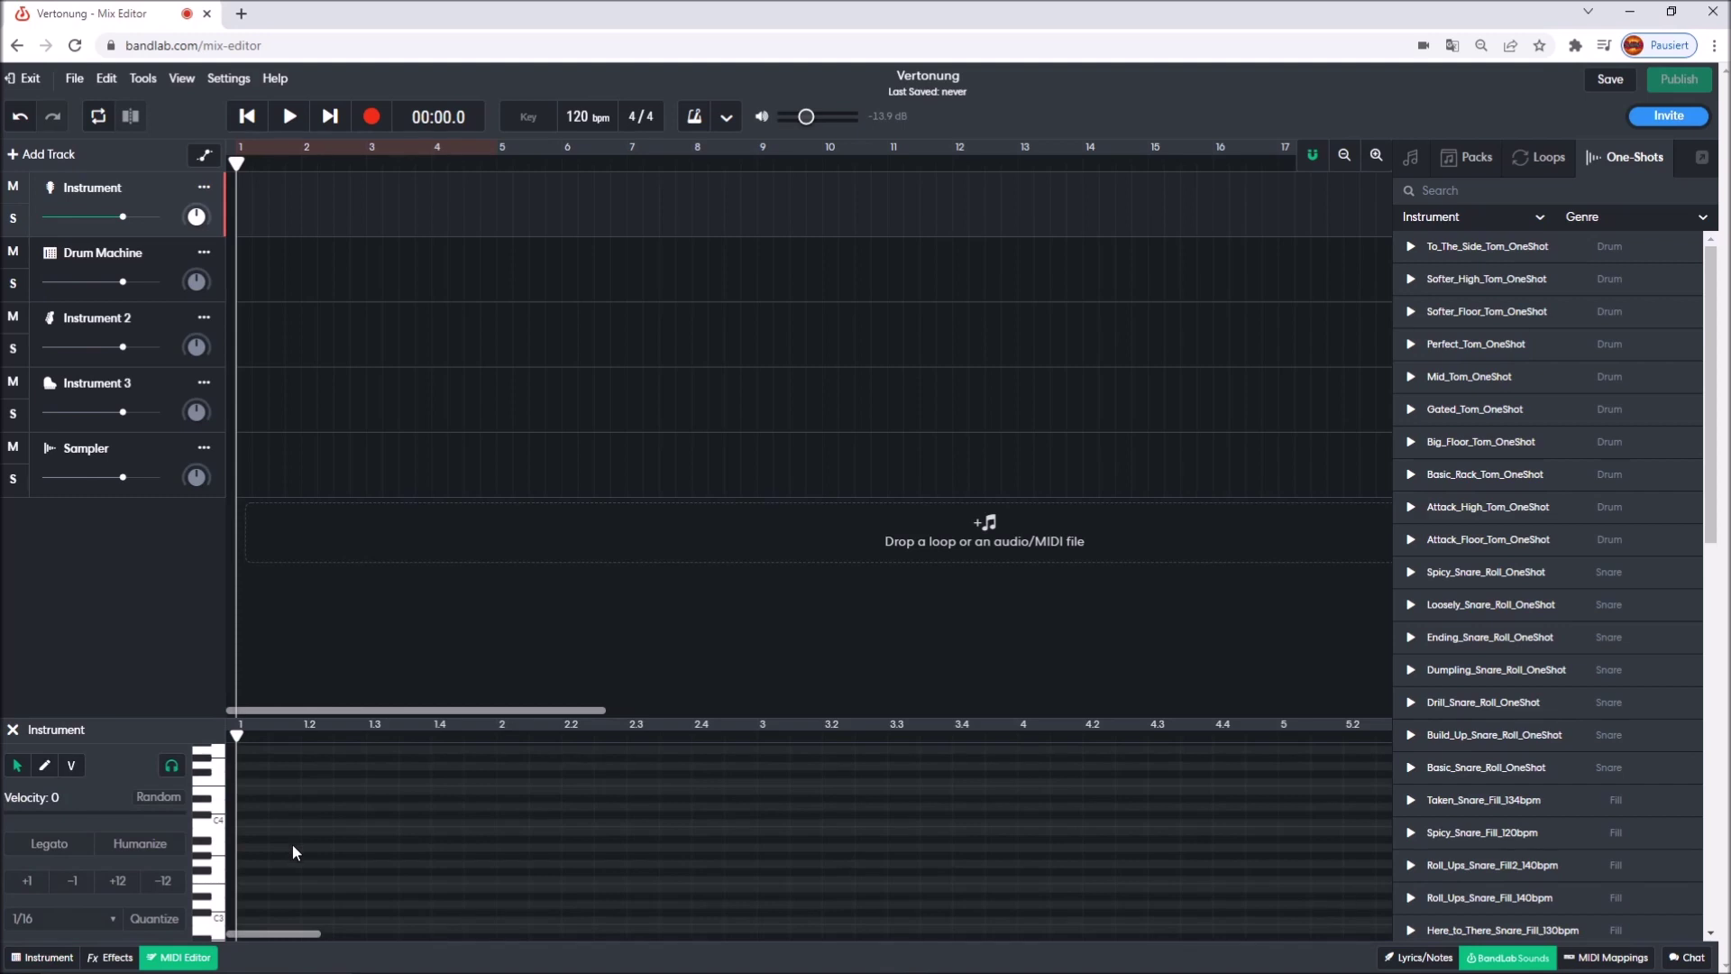
{"action": "double_click", "coordinate": [243, 805]}
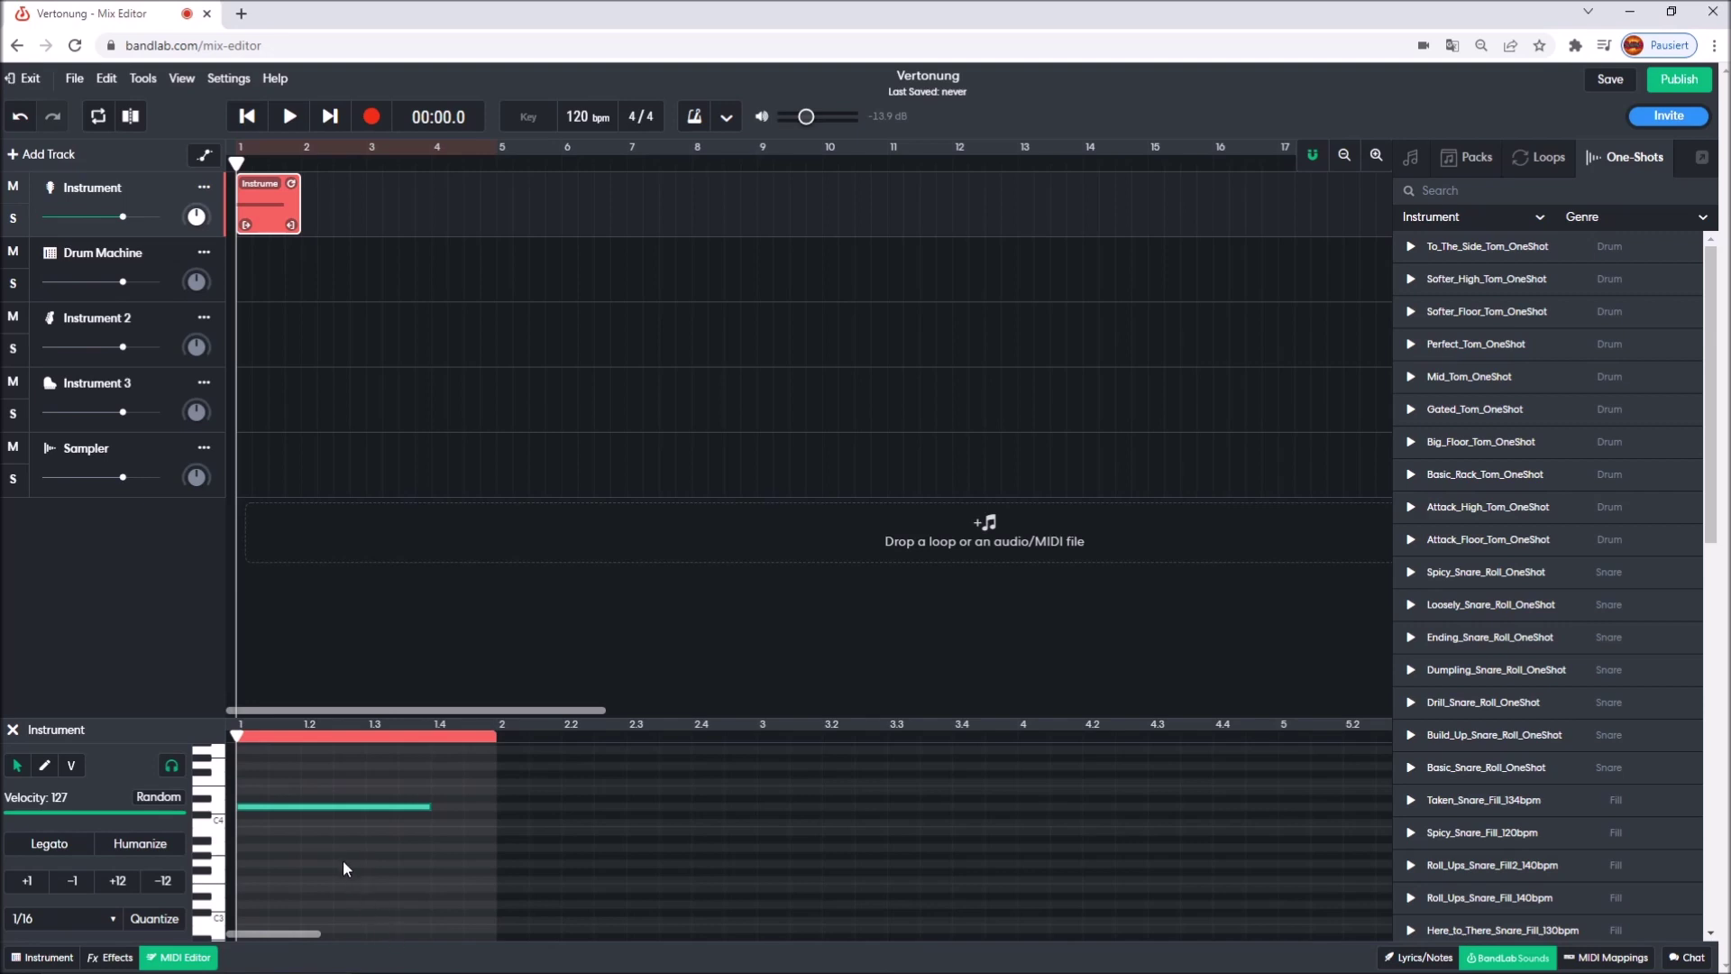
{"action": "scroll", "coordinate": [383, 901], "scroll_direction": "up", "scroll_amount": 1}
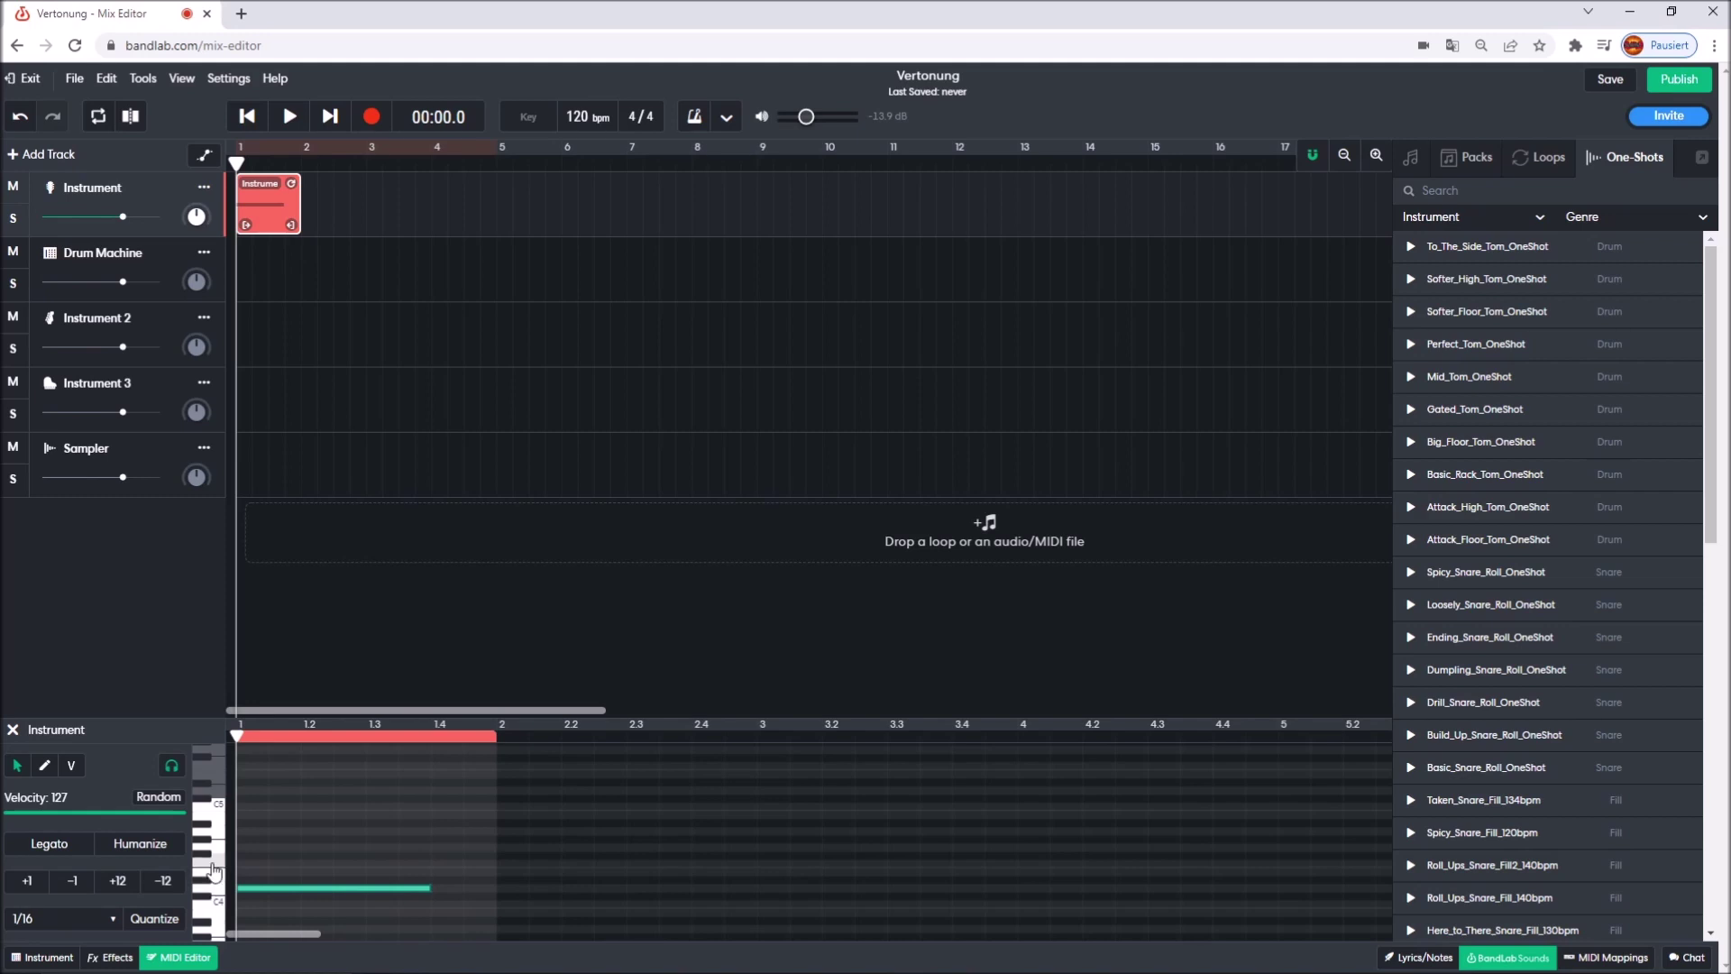
{"action": "double_click", "coordinate": [251, 862]}
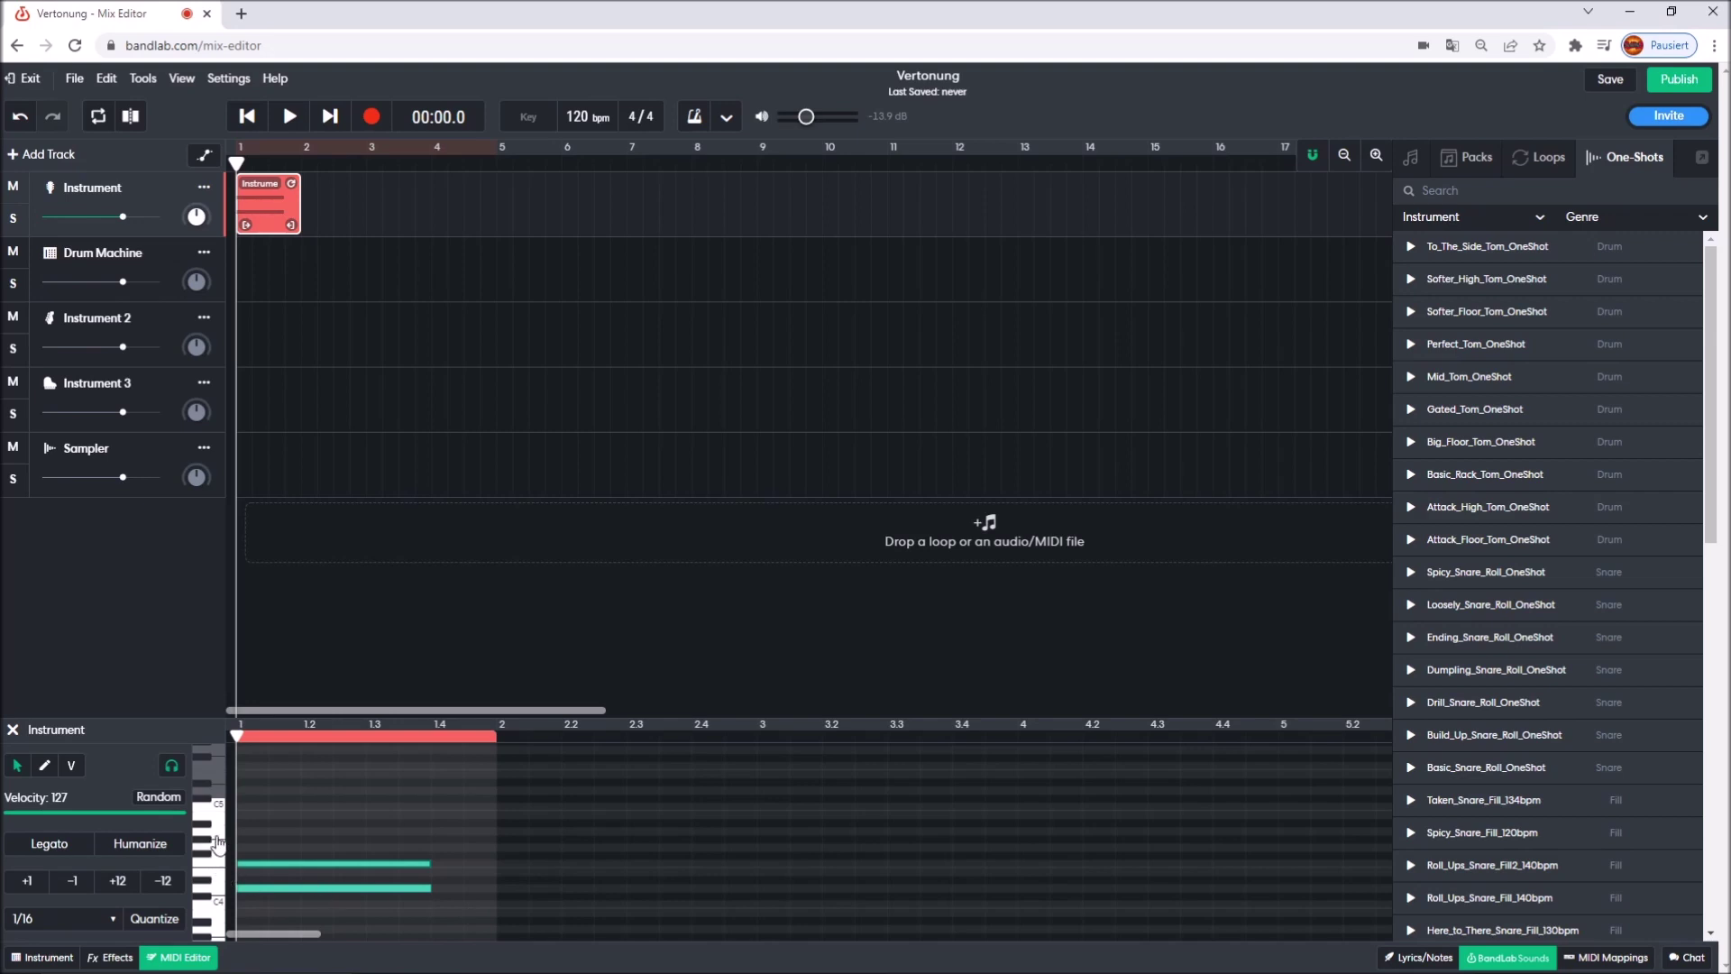
{"action": "double_click", "coordinate": [276, 830]}
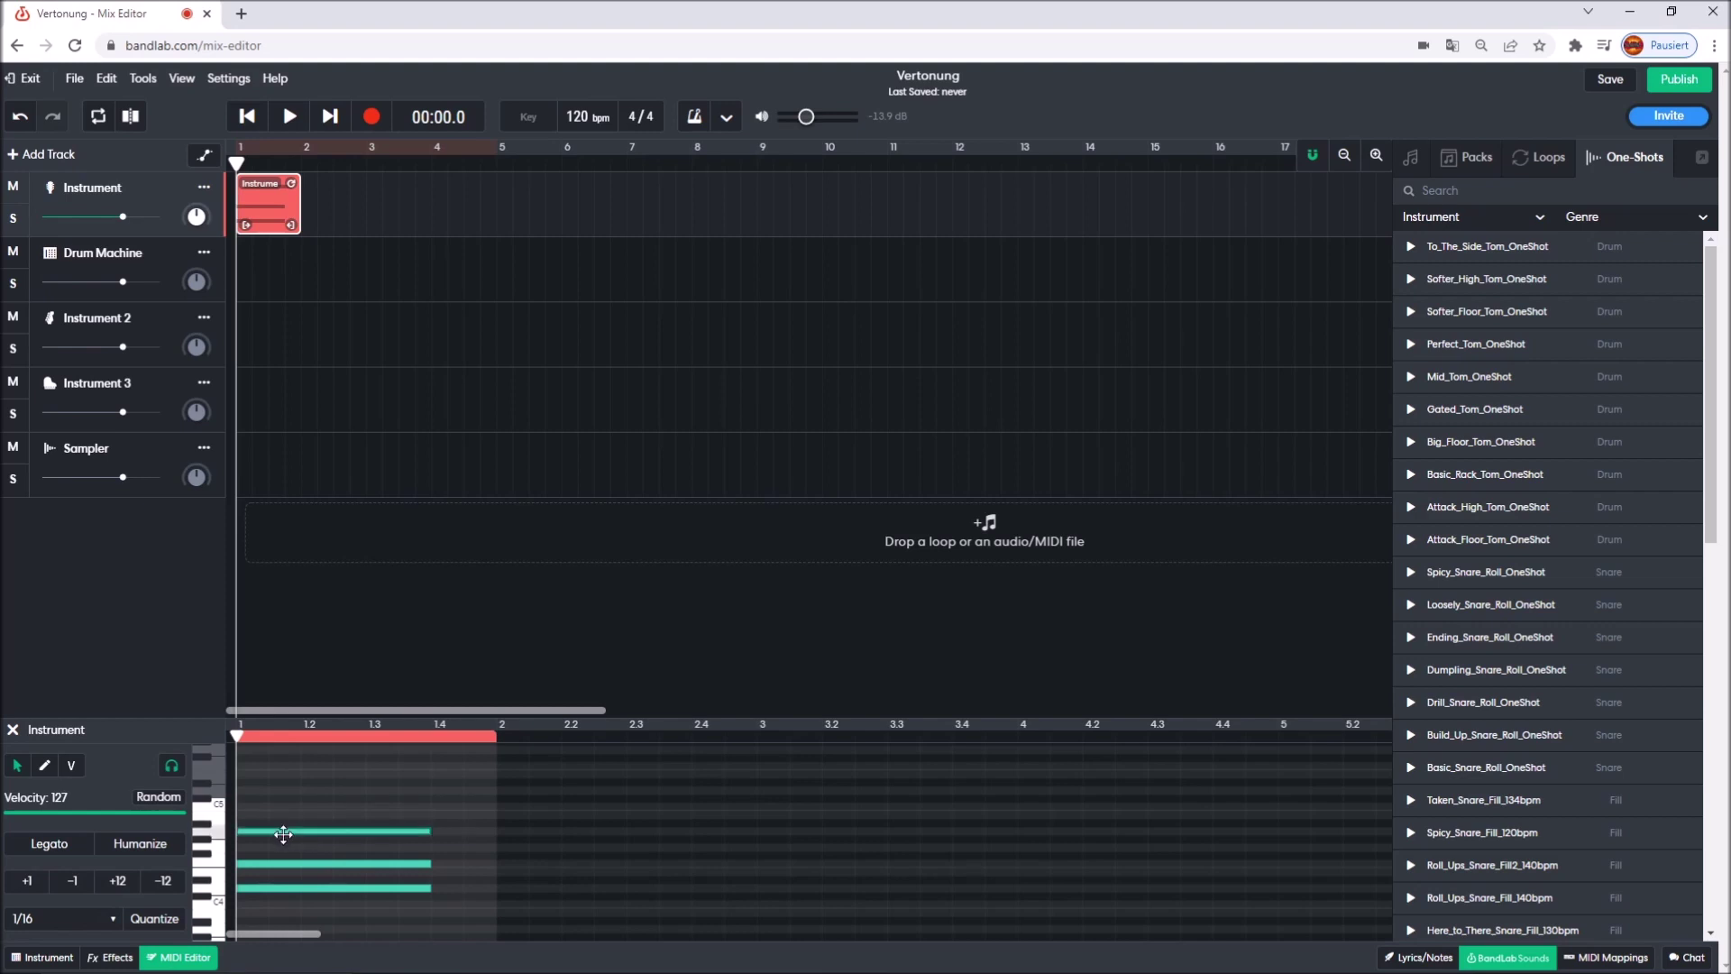
{"action": "left_click", "coordinate": [288, 119]}
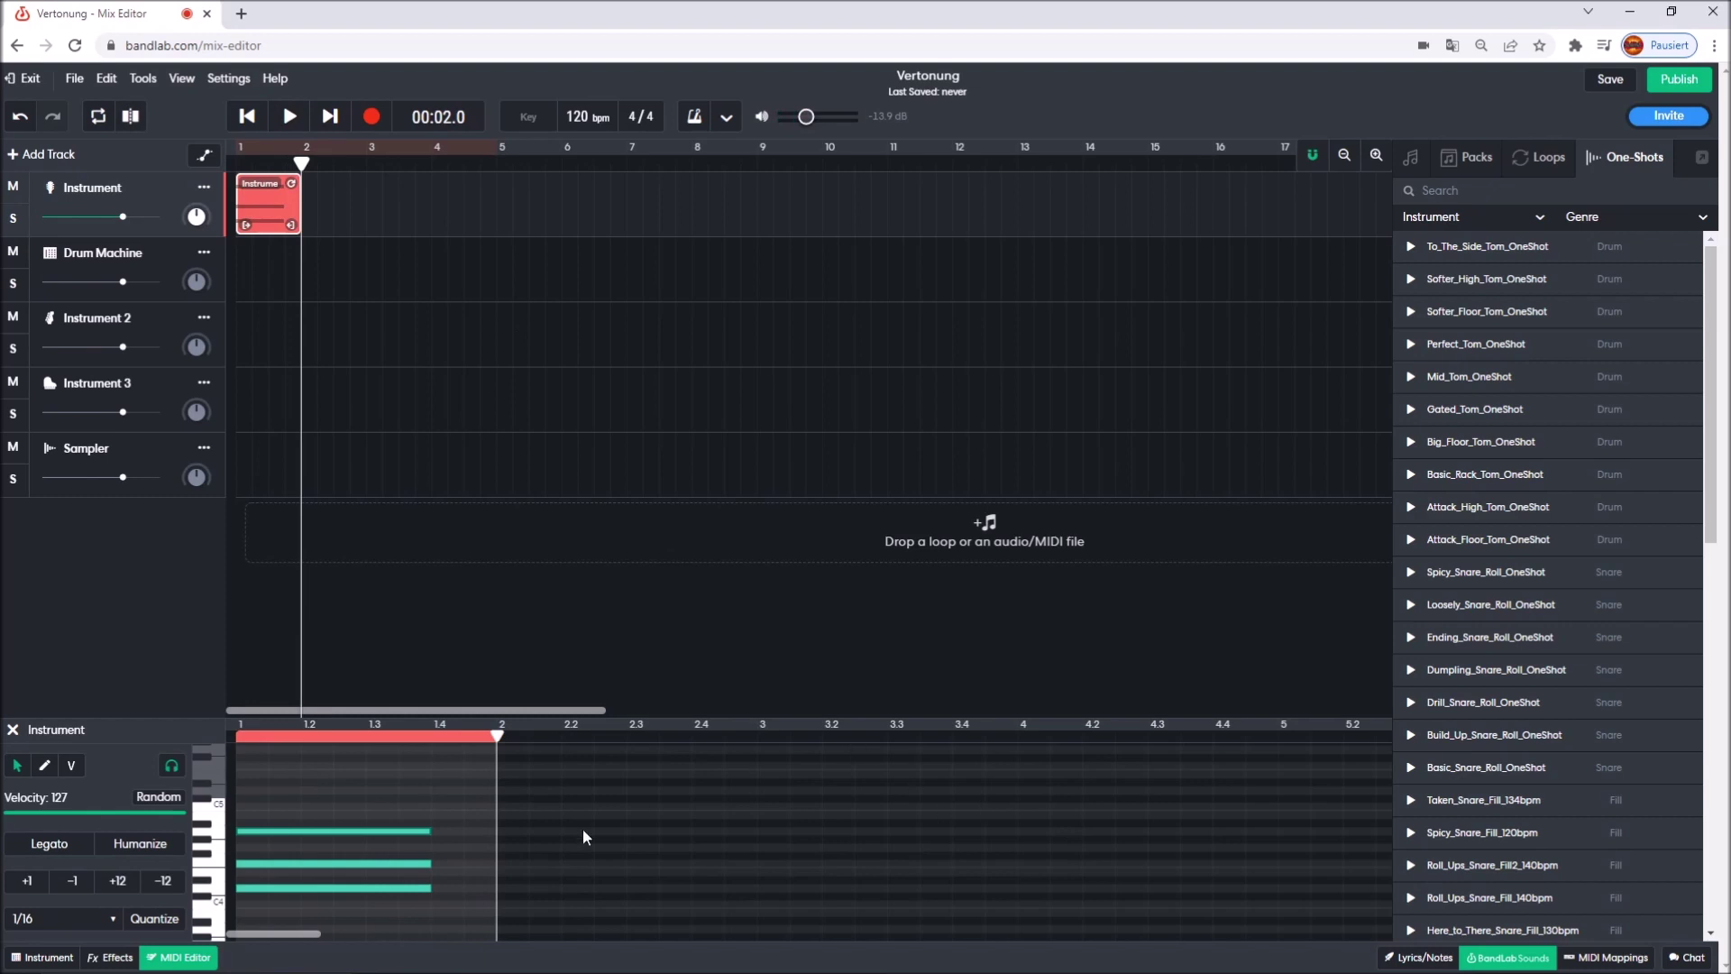
{"action": "left_click_drag", "start_coordinate": [432, 830], "coordinate": [505, 907]}
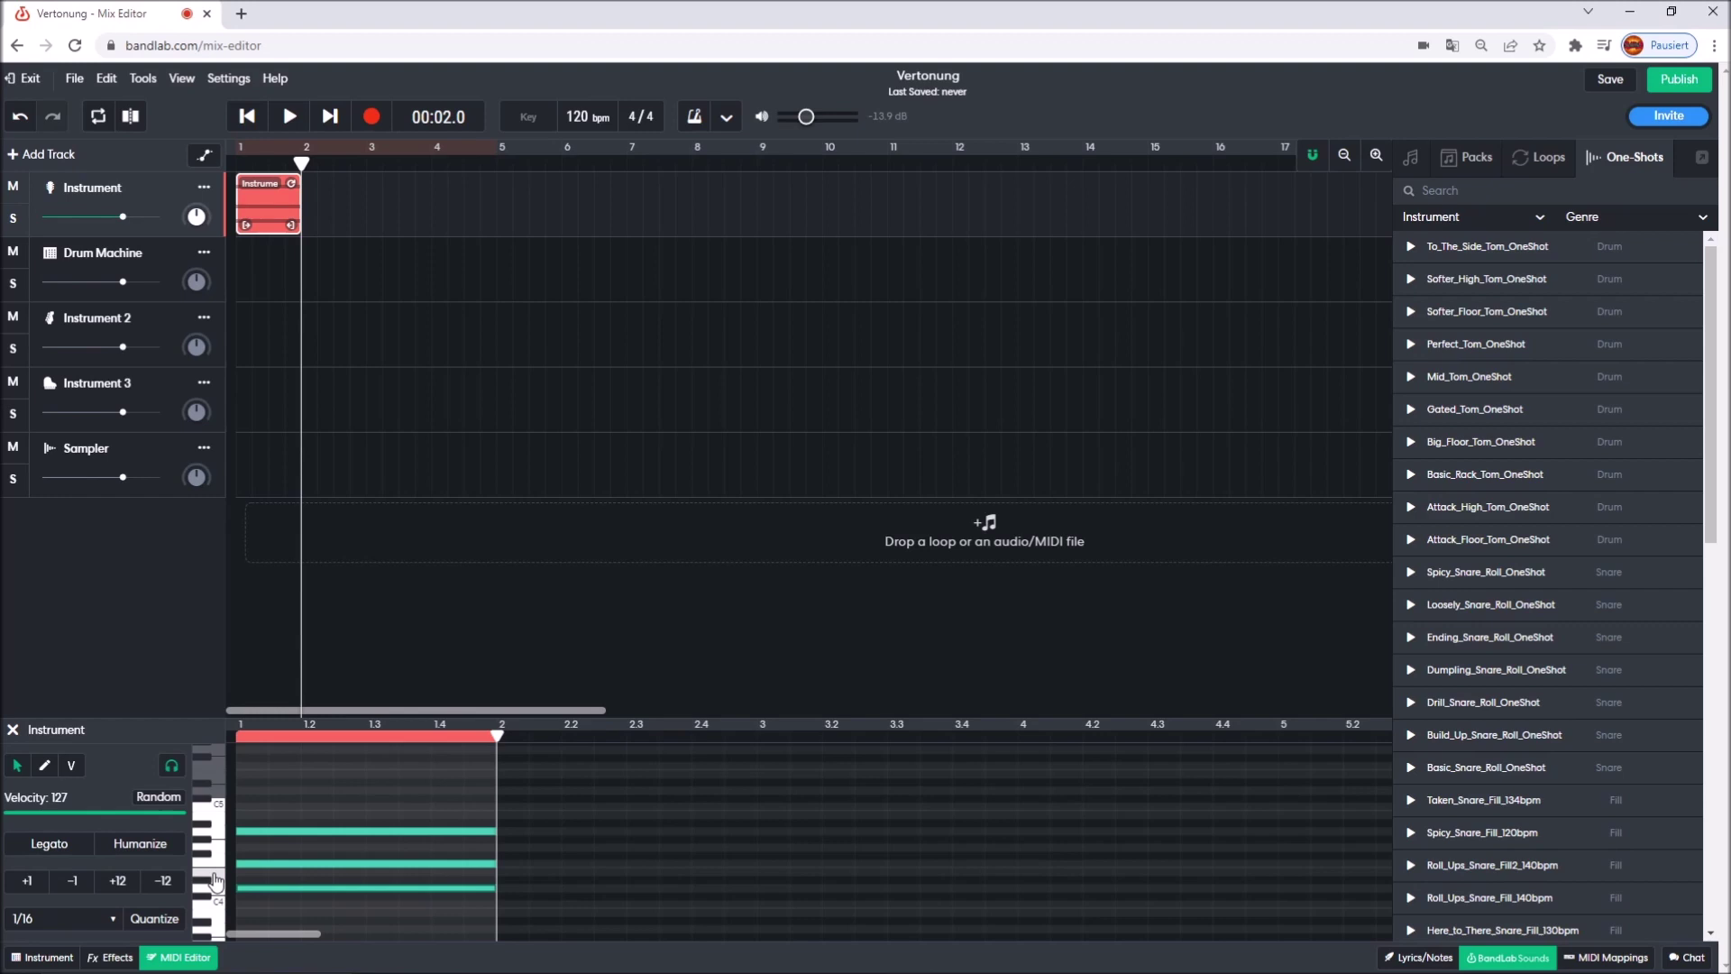
Add the chord E4, G4 and B4 across bar 2 of the Instrument track and play both chords from the start
{"action": "double_click", "coordinate": [514, 869]}
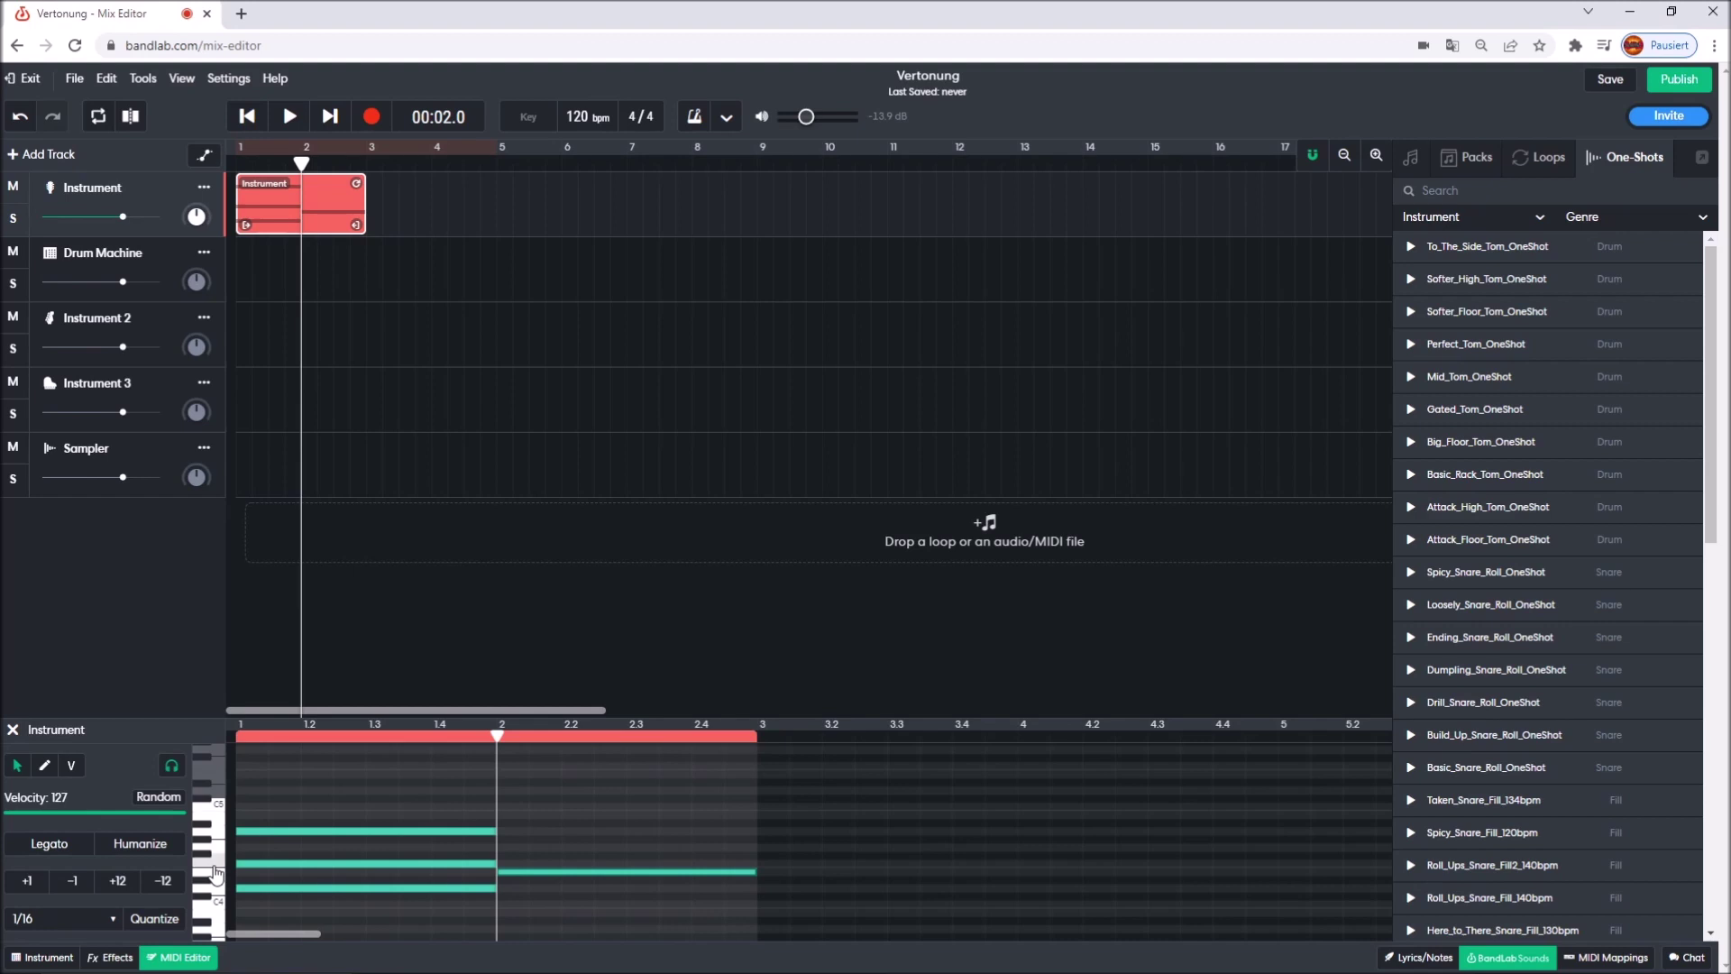
{"action": "double_click", "coordinate": [507, 848]}
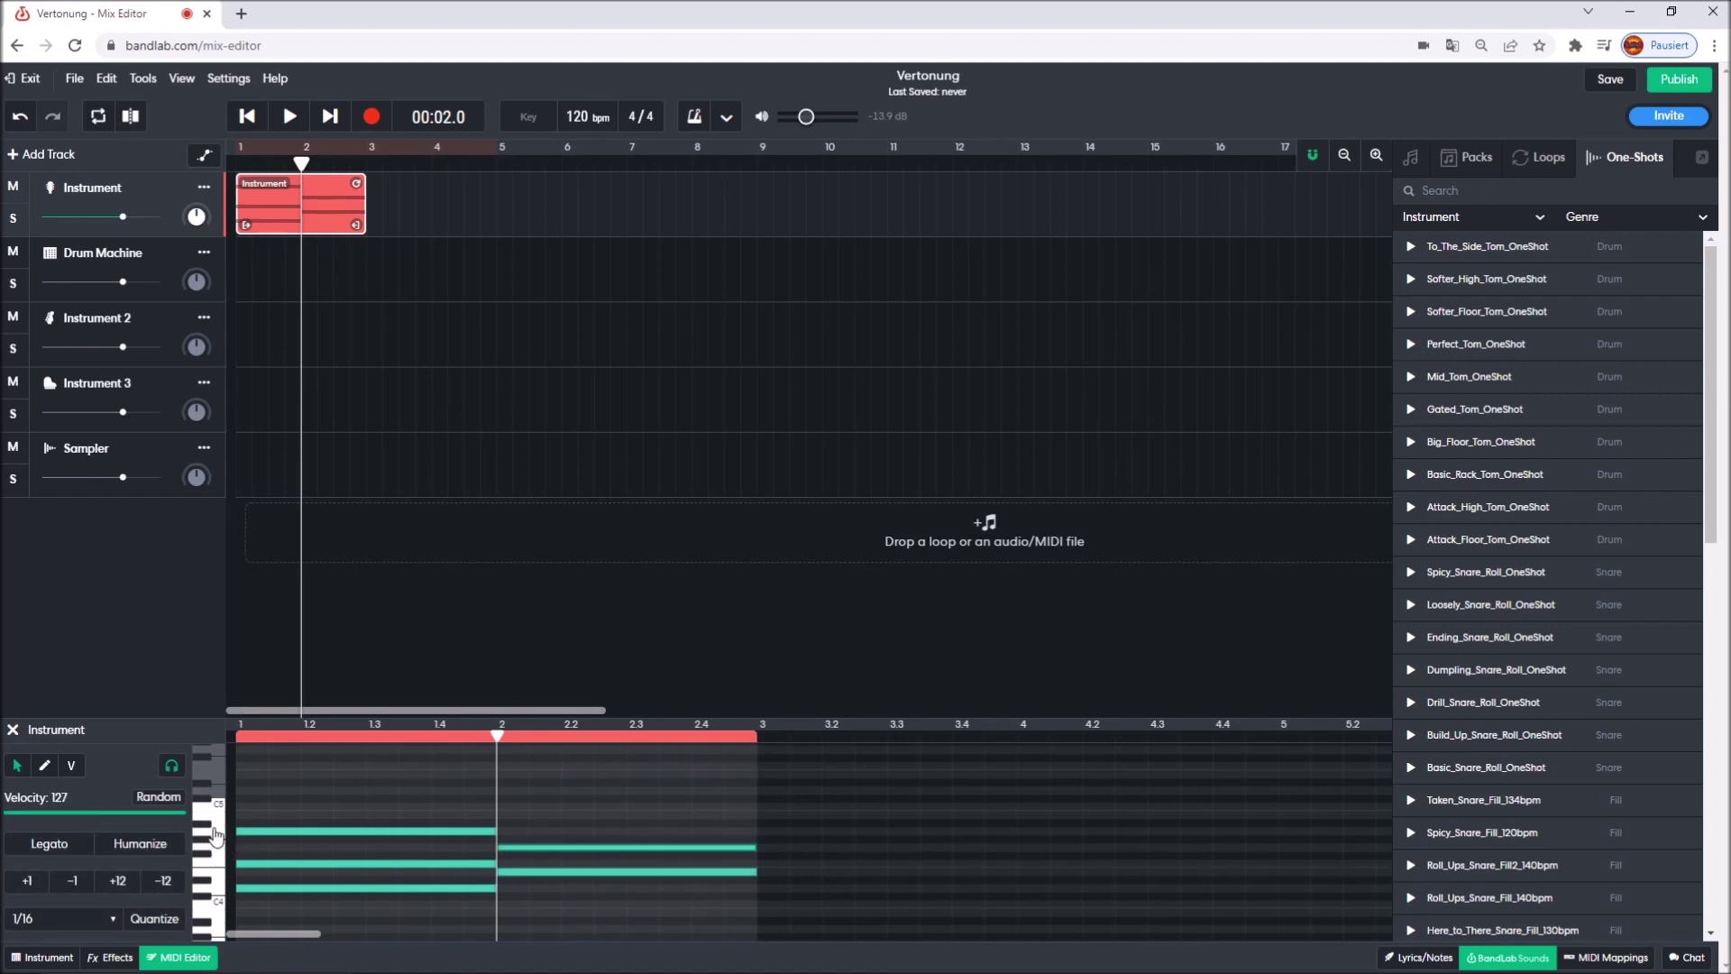
{"action": "double_click", "coordinate": [528, 815]}
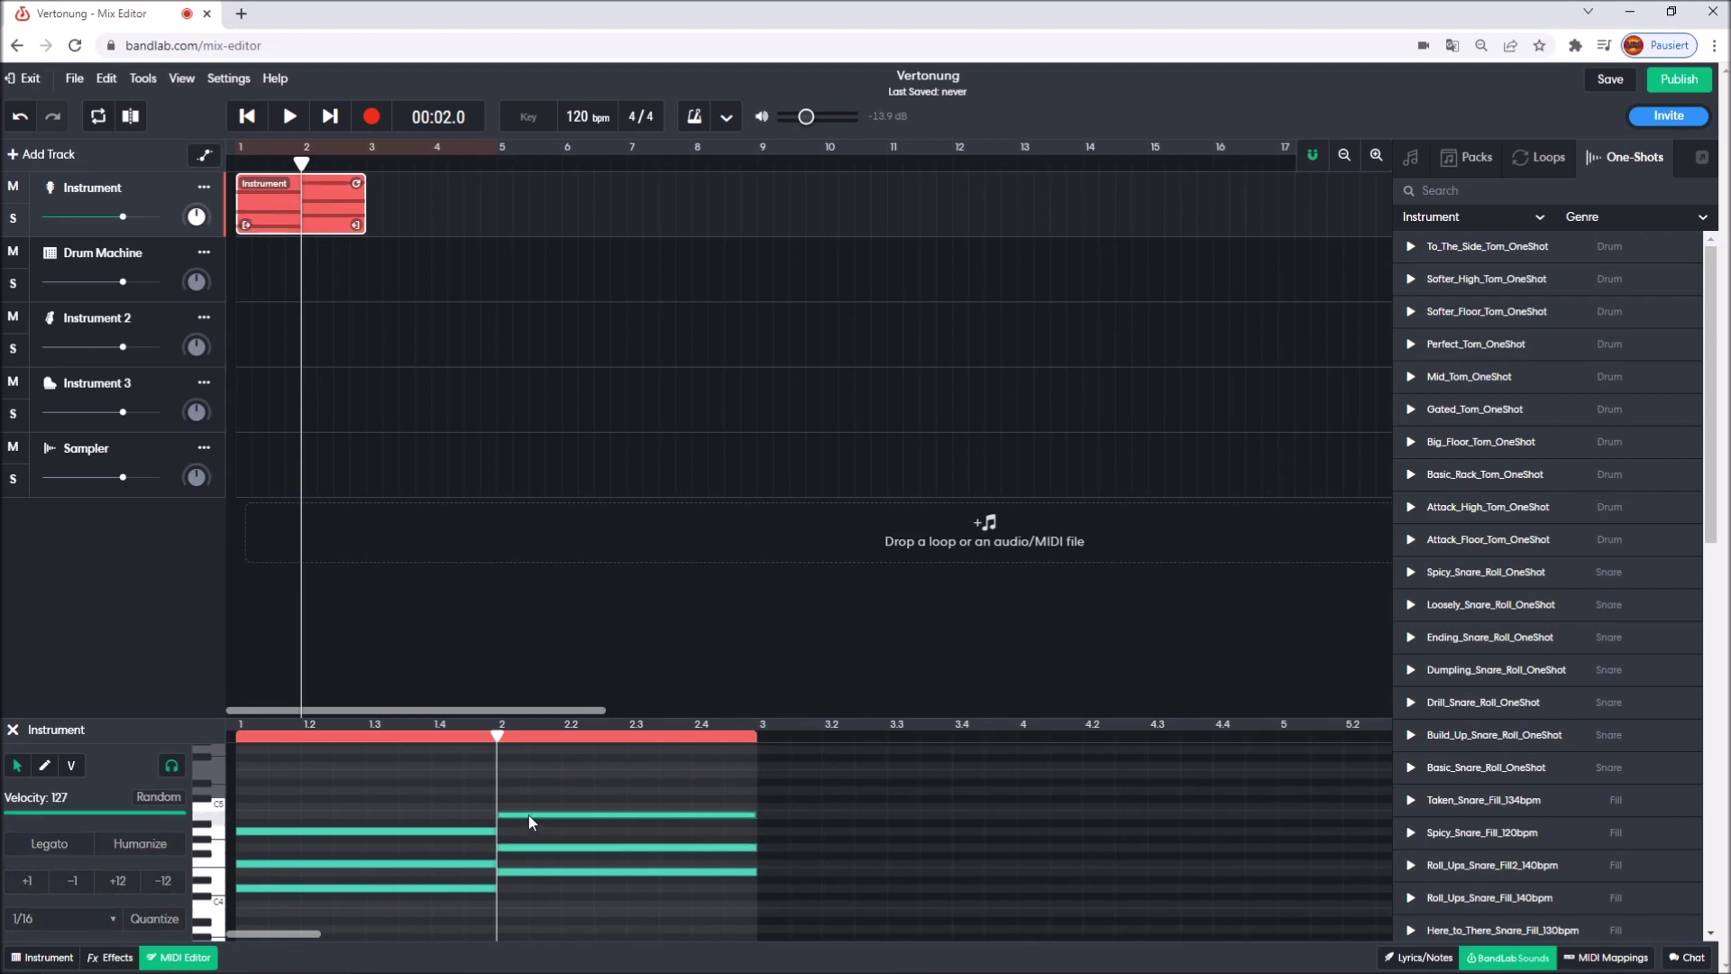
{"action": "left_click", "coordinate": [248, 115]}
{"action": "left_click", "coordinate": [289, 116]}
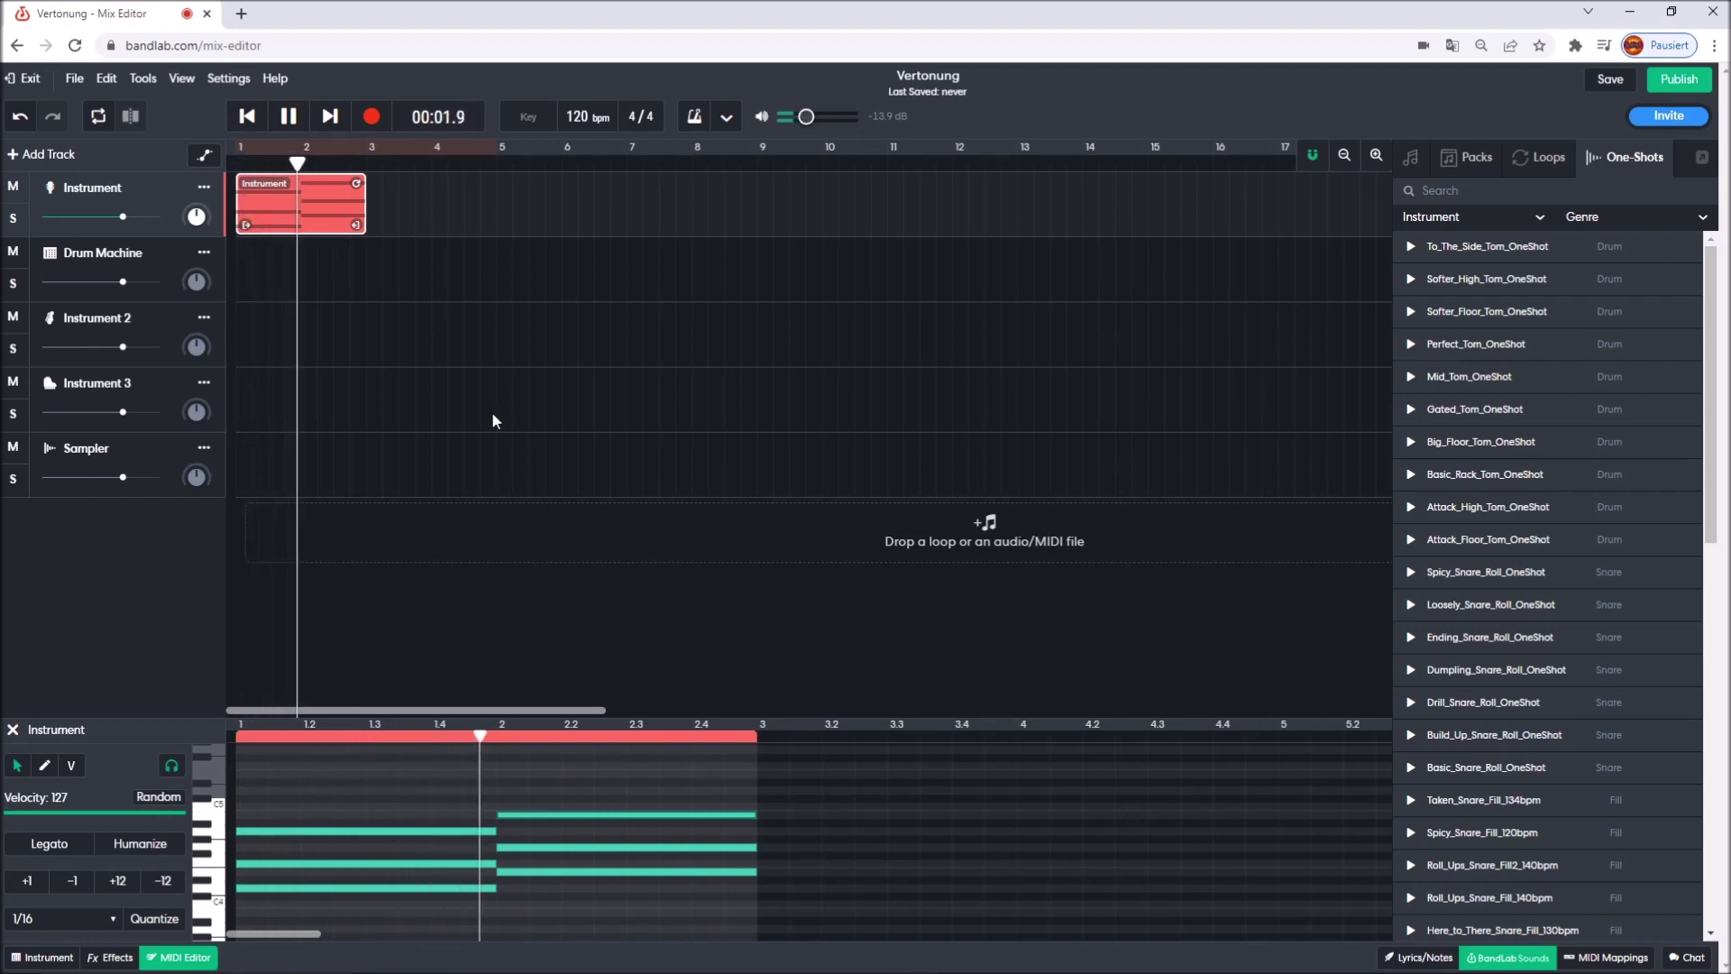
{"action": "left_click", "coordinate": [290, 119]}
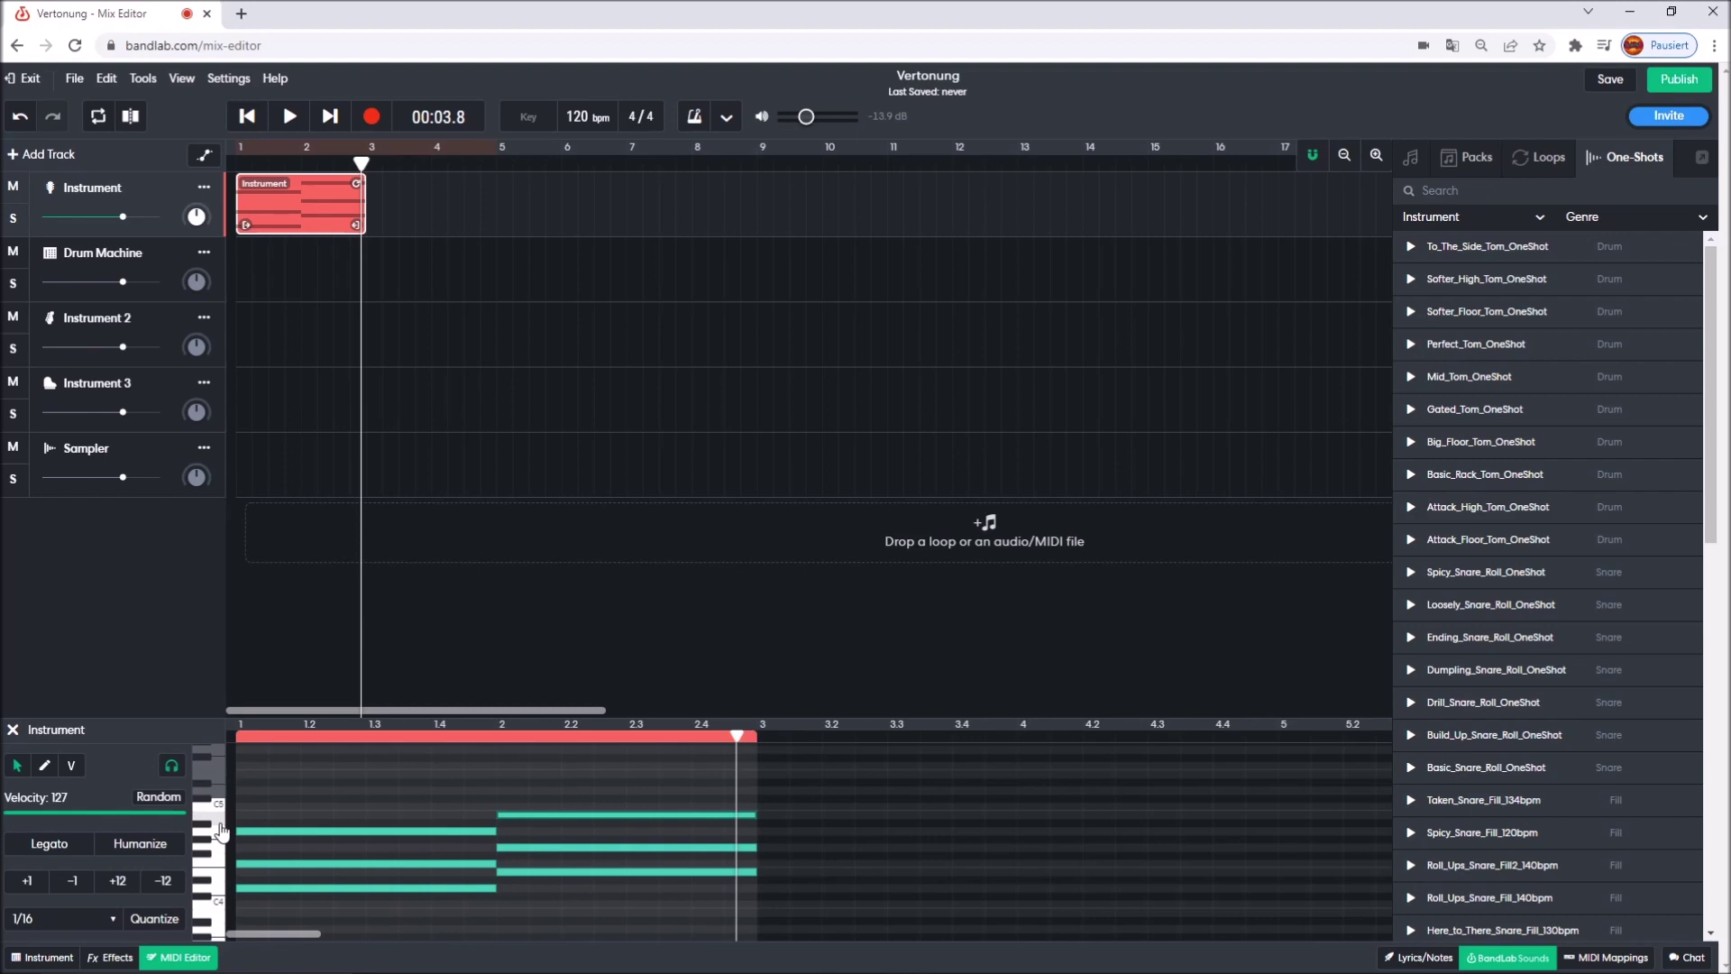
Transpose the notes of both chords on the Instrument track down one octave (-12)
{"action": "scroll", "coordinate": [480, 905], "scroll_direction": "down", "scroll_amount": 5}
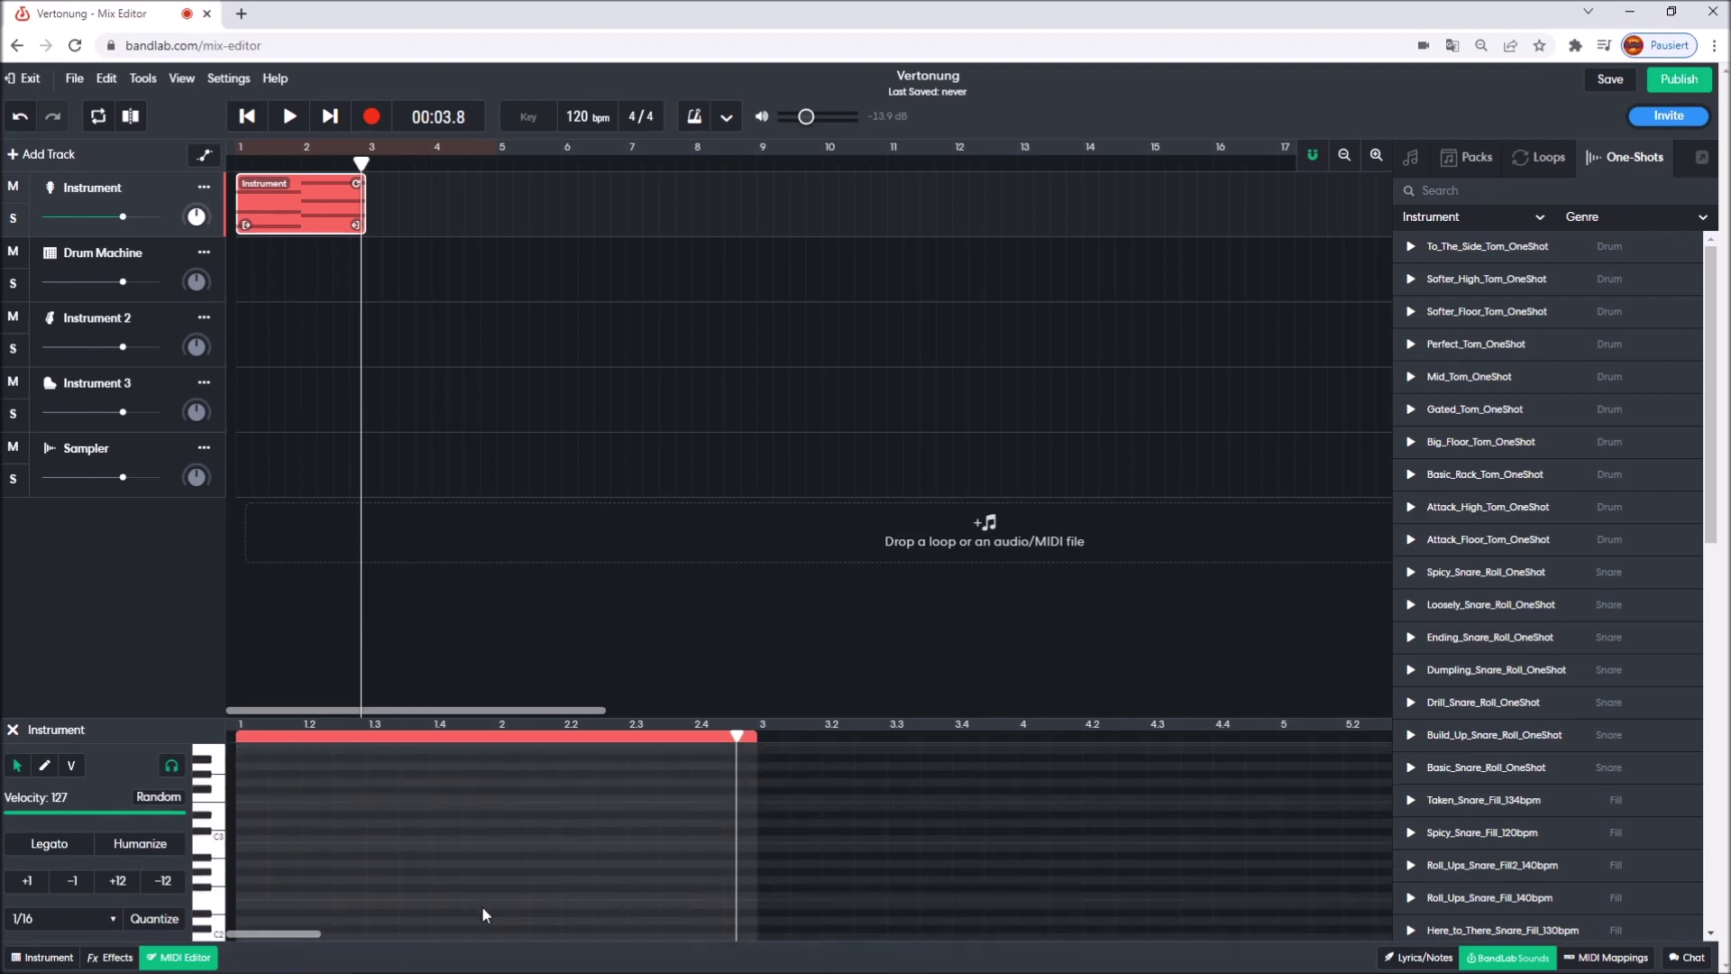
{"action": "scroll", "coordinate": [408, 891], "scroll_direction": "up", "scroll_amount": 5}
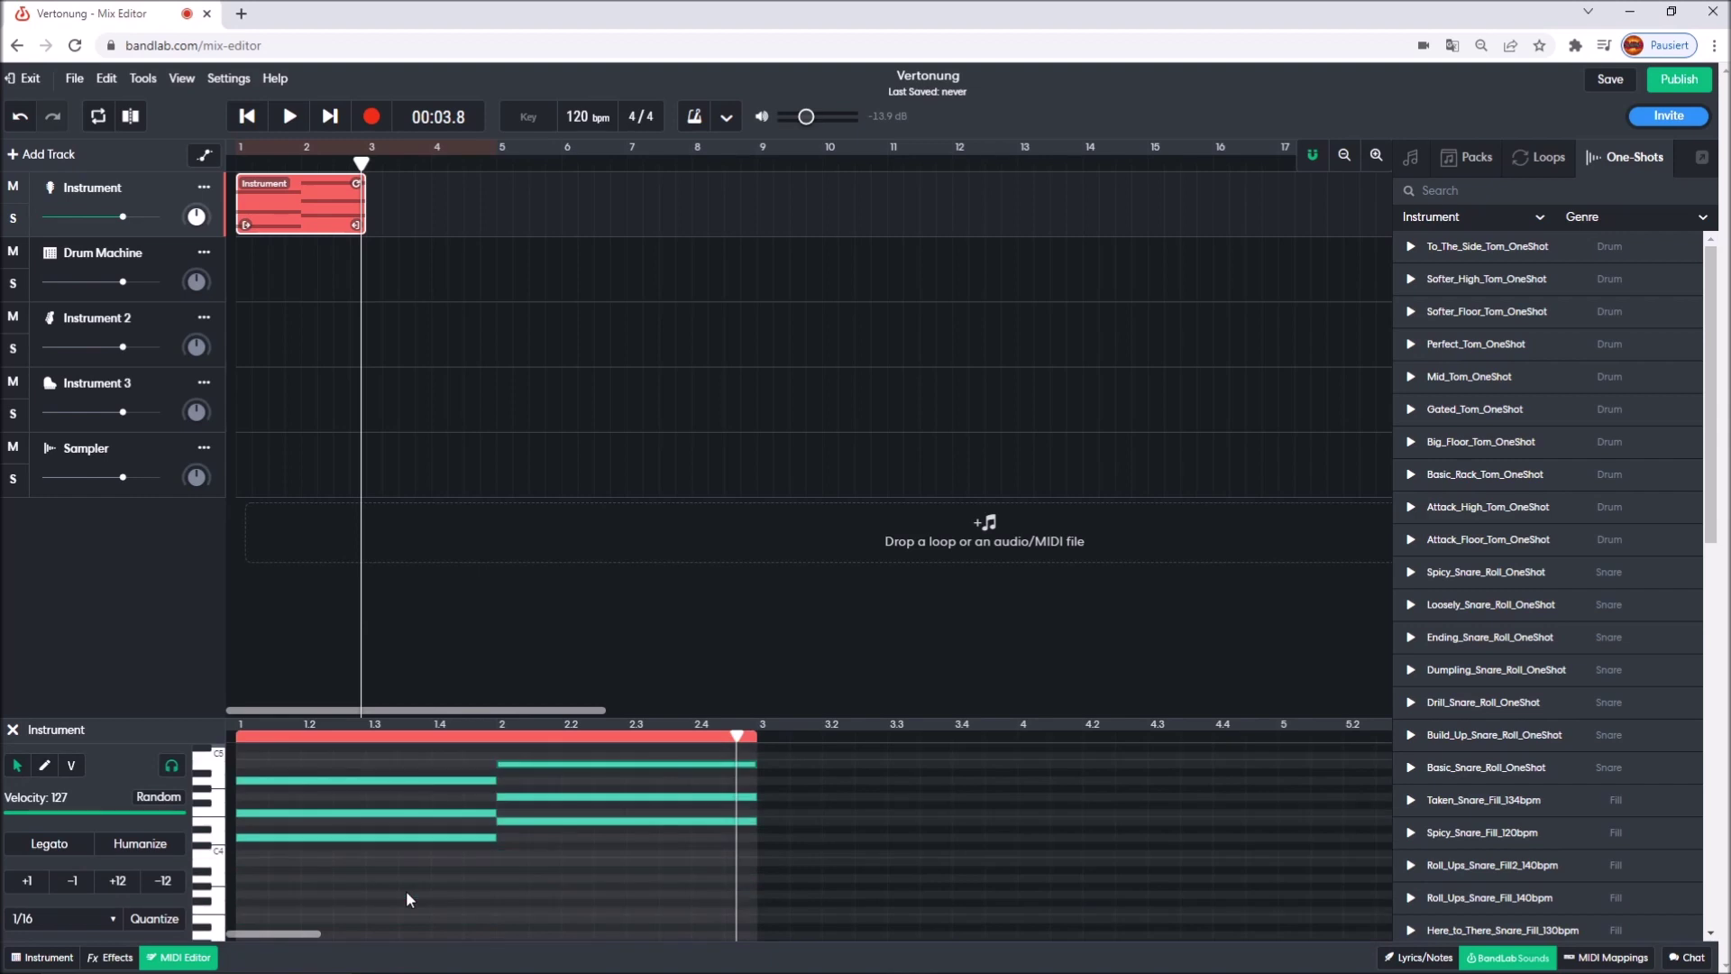
{"action": "scroll", "coordinate": [559, 891], "scroll_direction": "up", "scroll_amount": 2}
{"action": "scroll", "coordinate": [532, 888], "scroll_direction": "down", "scroll_amount": 2}
{"action": "scroll", "coordinate": [246, 905], "scroll_direction": "up", "scroll_amount": 2}
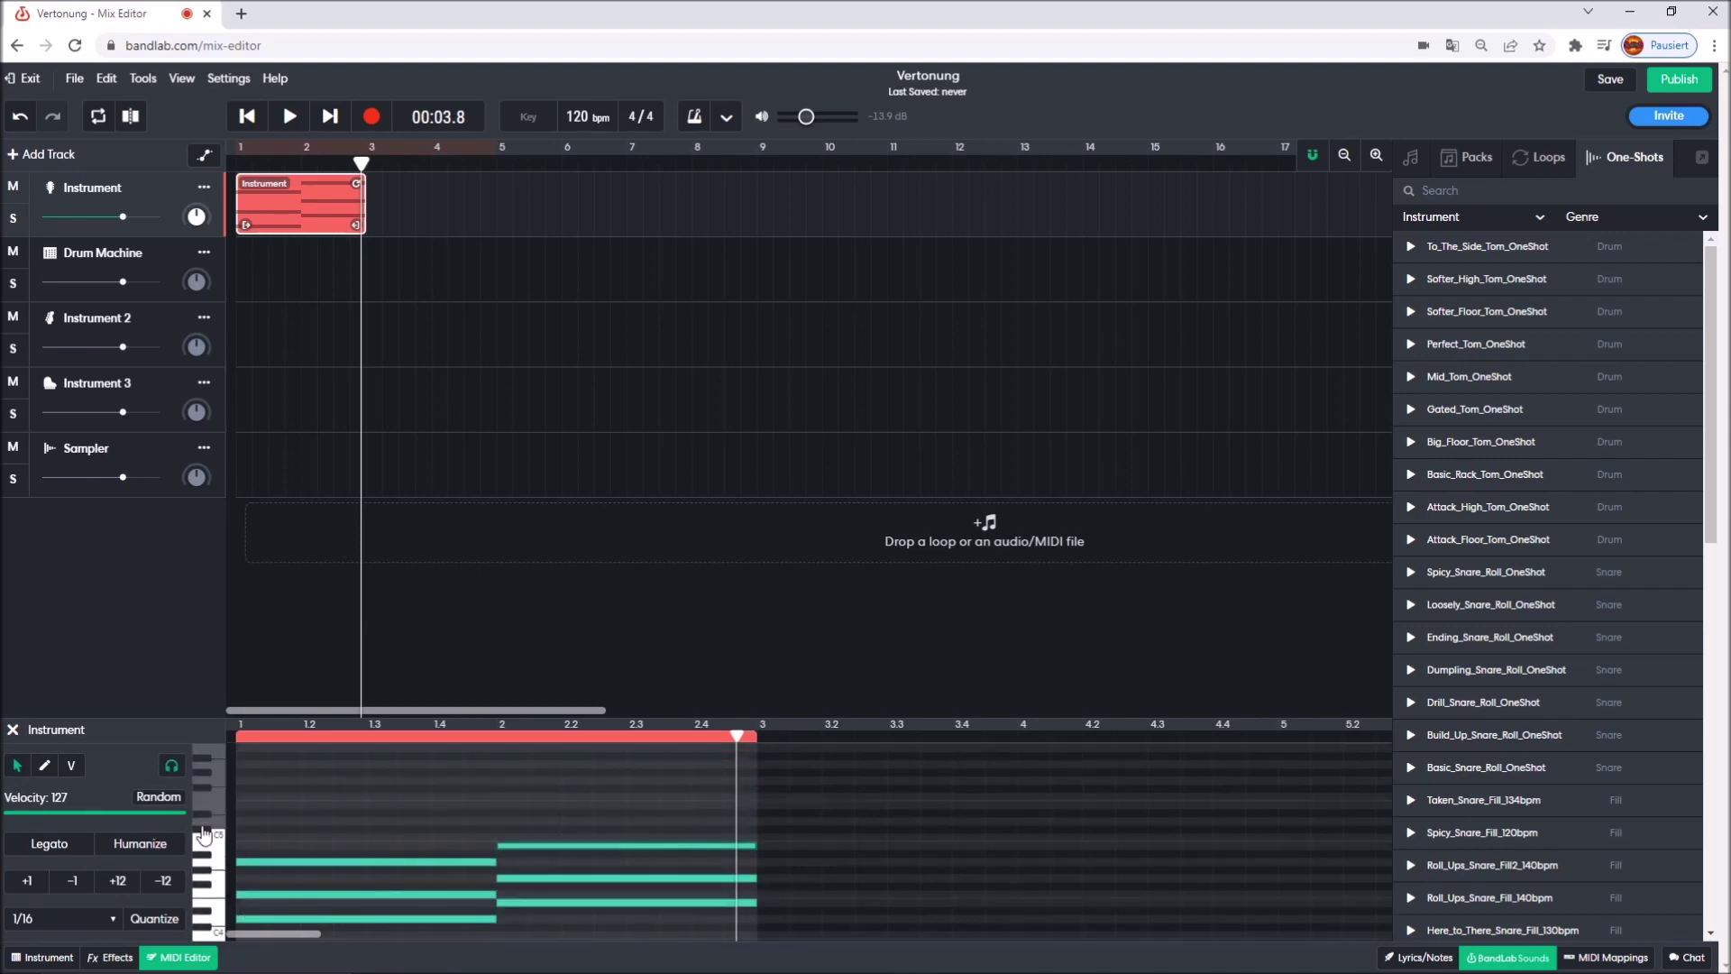
{"action": "left_click", "coordinate": [214, 842]}
{"action": "left_click", "coordinate": [215, 842]}
{"action": "scroll", "coordinate": [415, 889], "scroll_direction": "down", "scroll_amount": 2}
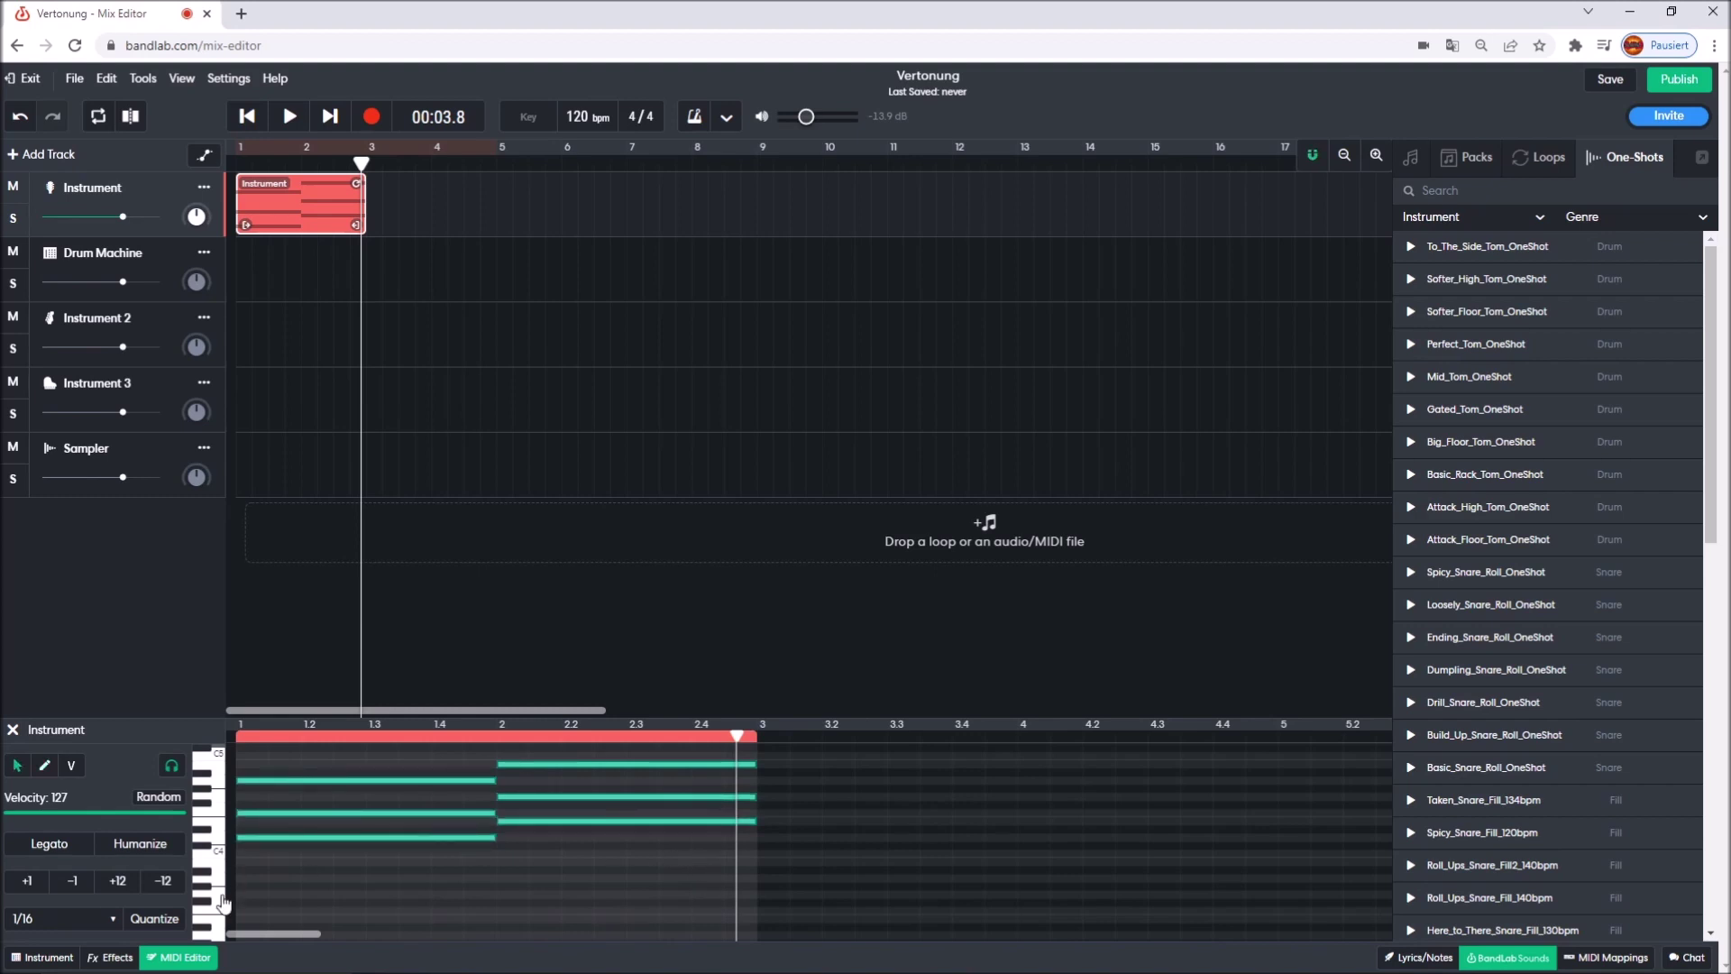
{"action": "left_click", "coordinate": [161, 881]}
{"action": "scroll", "coordinate": [424, 815], "scroll_direction": "down", "scroll_amount": 2}
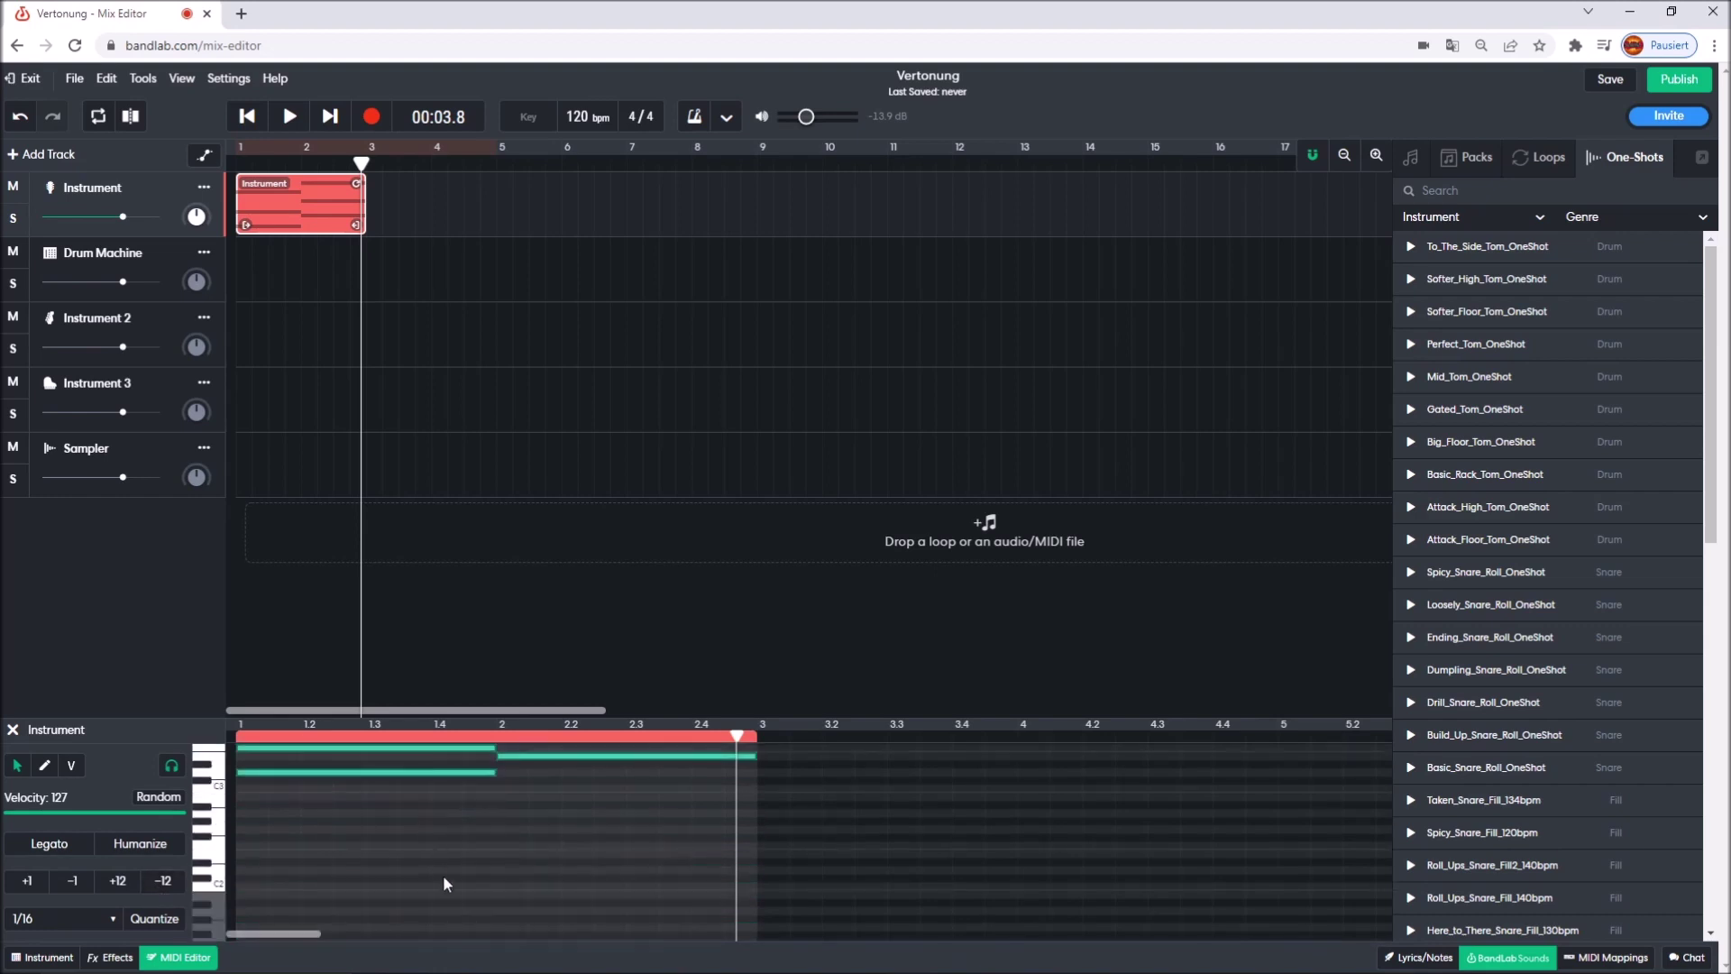
Add the chord A3, C4 and E4 across bar 3 of the Instrument track, auditioning pitches on the piano roll keys
{"action": "scroll", "coordinate": [353, 819], "scroll_direction": "up", "scroll_amount": 3}
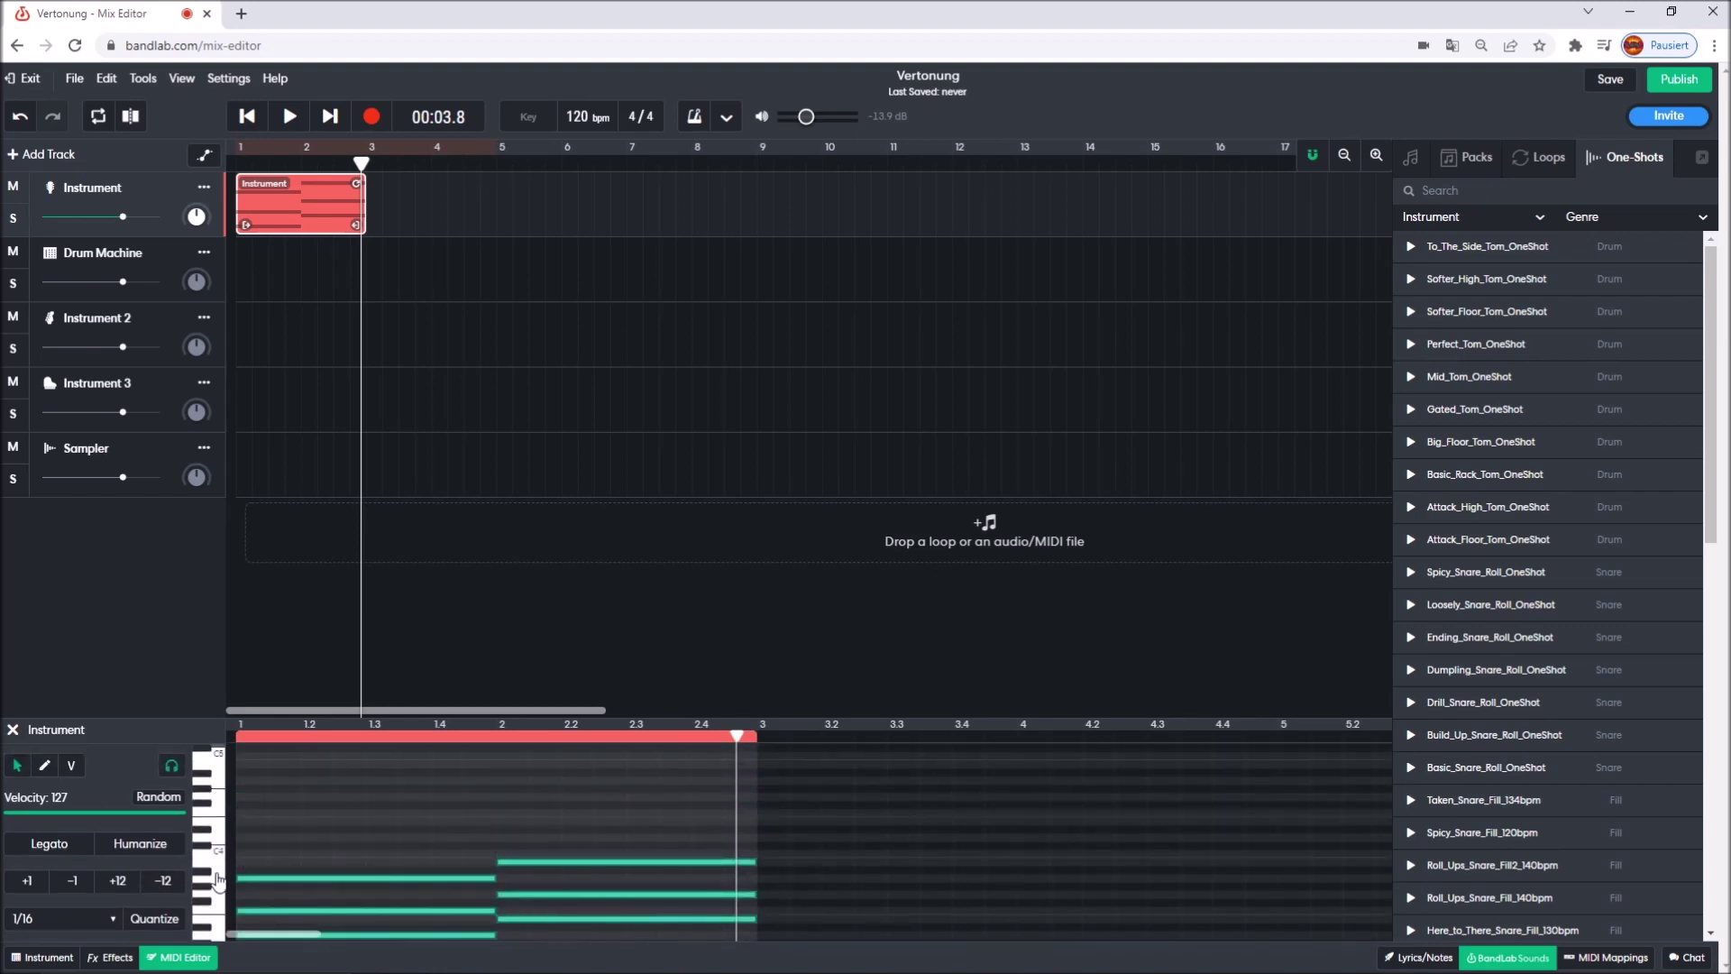
{"action": "left_click", "coordinate": [216, 868]}
{"action": "left_click", "coordinate": [221, 882]}
{"action": "double_click", "coordinate": [773, 875]}
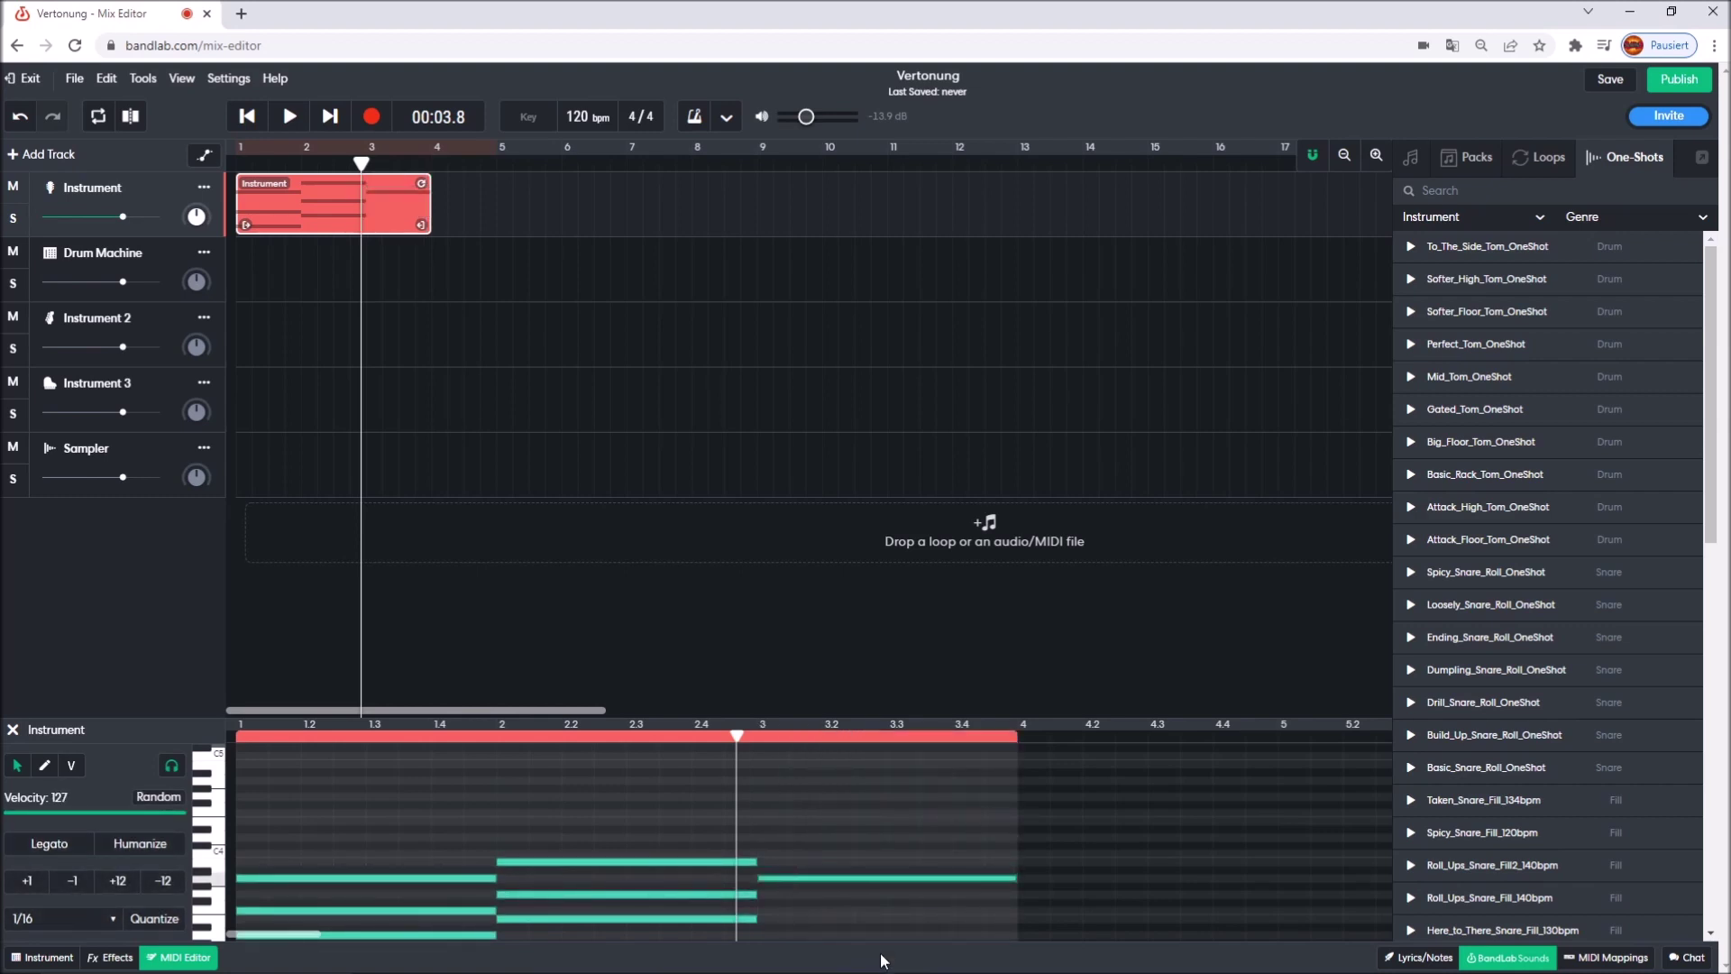
{"action": "left_click", "coordinate": [220, 879]}
{"action": "left_click", "coordinate": [216, 869]}
{"action": "double_click", "coordinate": [806, 853]}
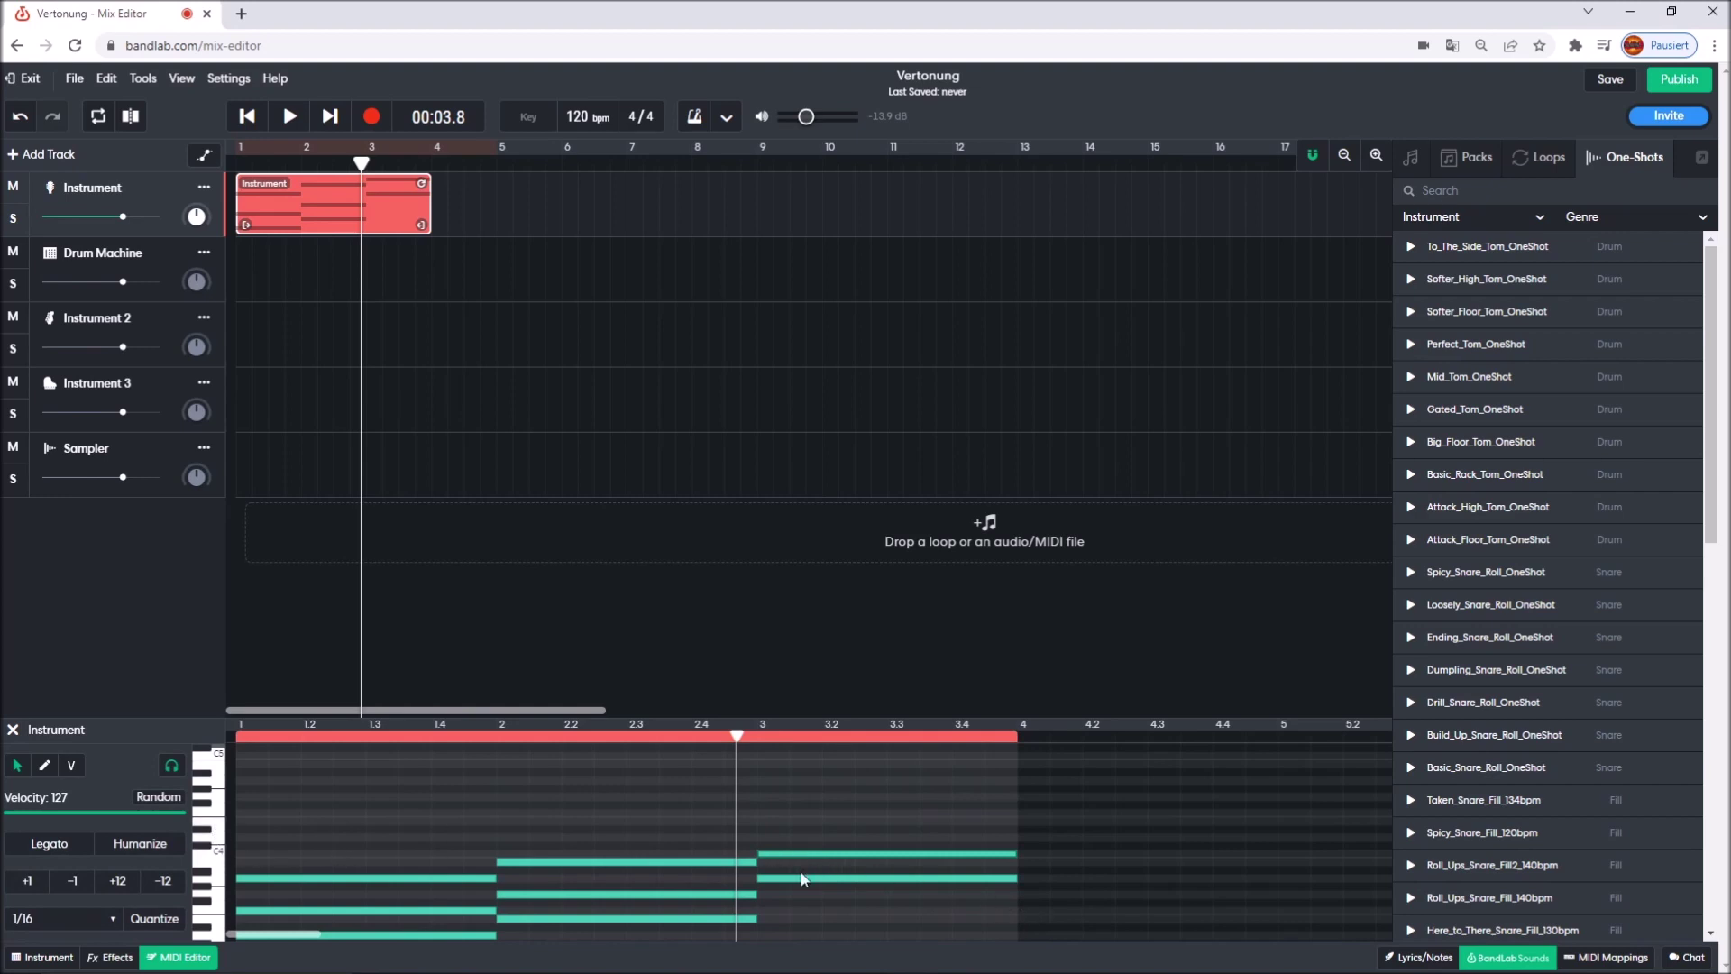
{"action": "double_click", "coordinate": [766, 820]}
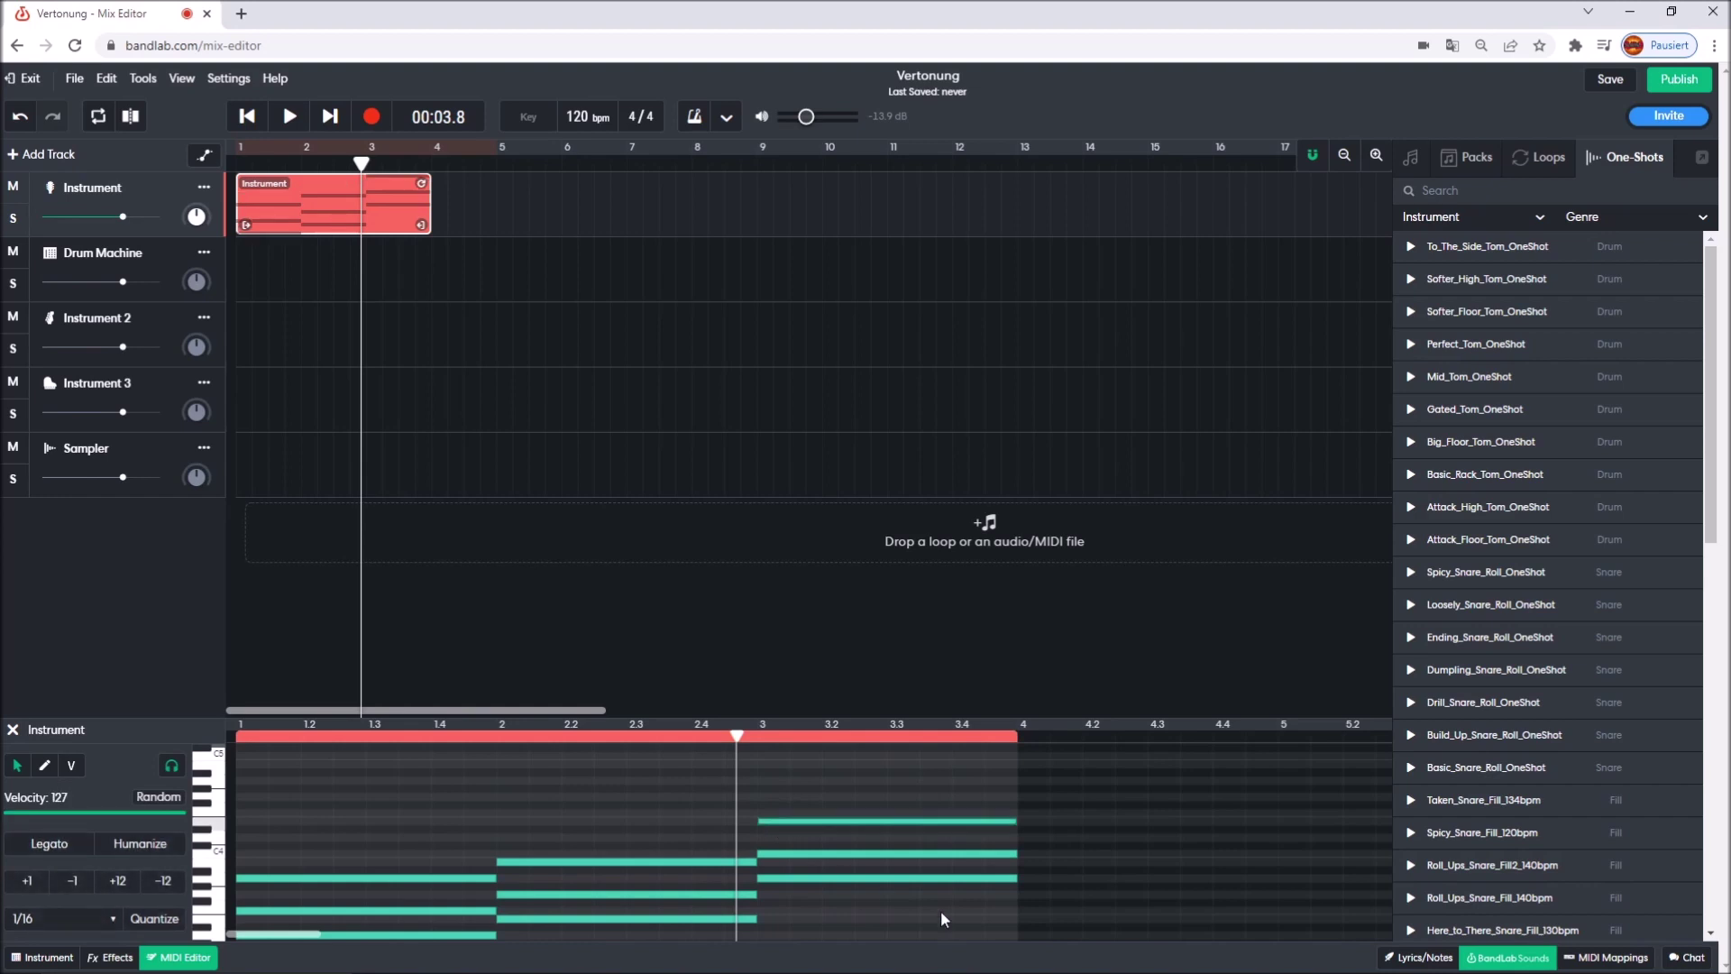
Play the three-chord progression on the Instrument track from the beginning and pause after bar 3
{"action": "left_click_drag", "start_coordinate": [732, 745], "coordinate": [236, 735]}
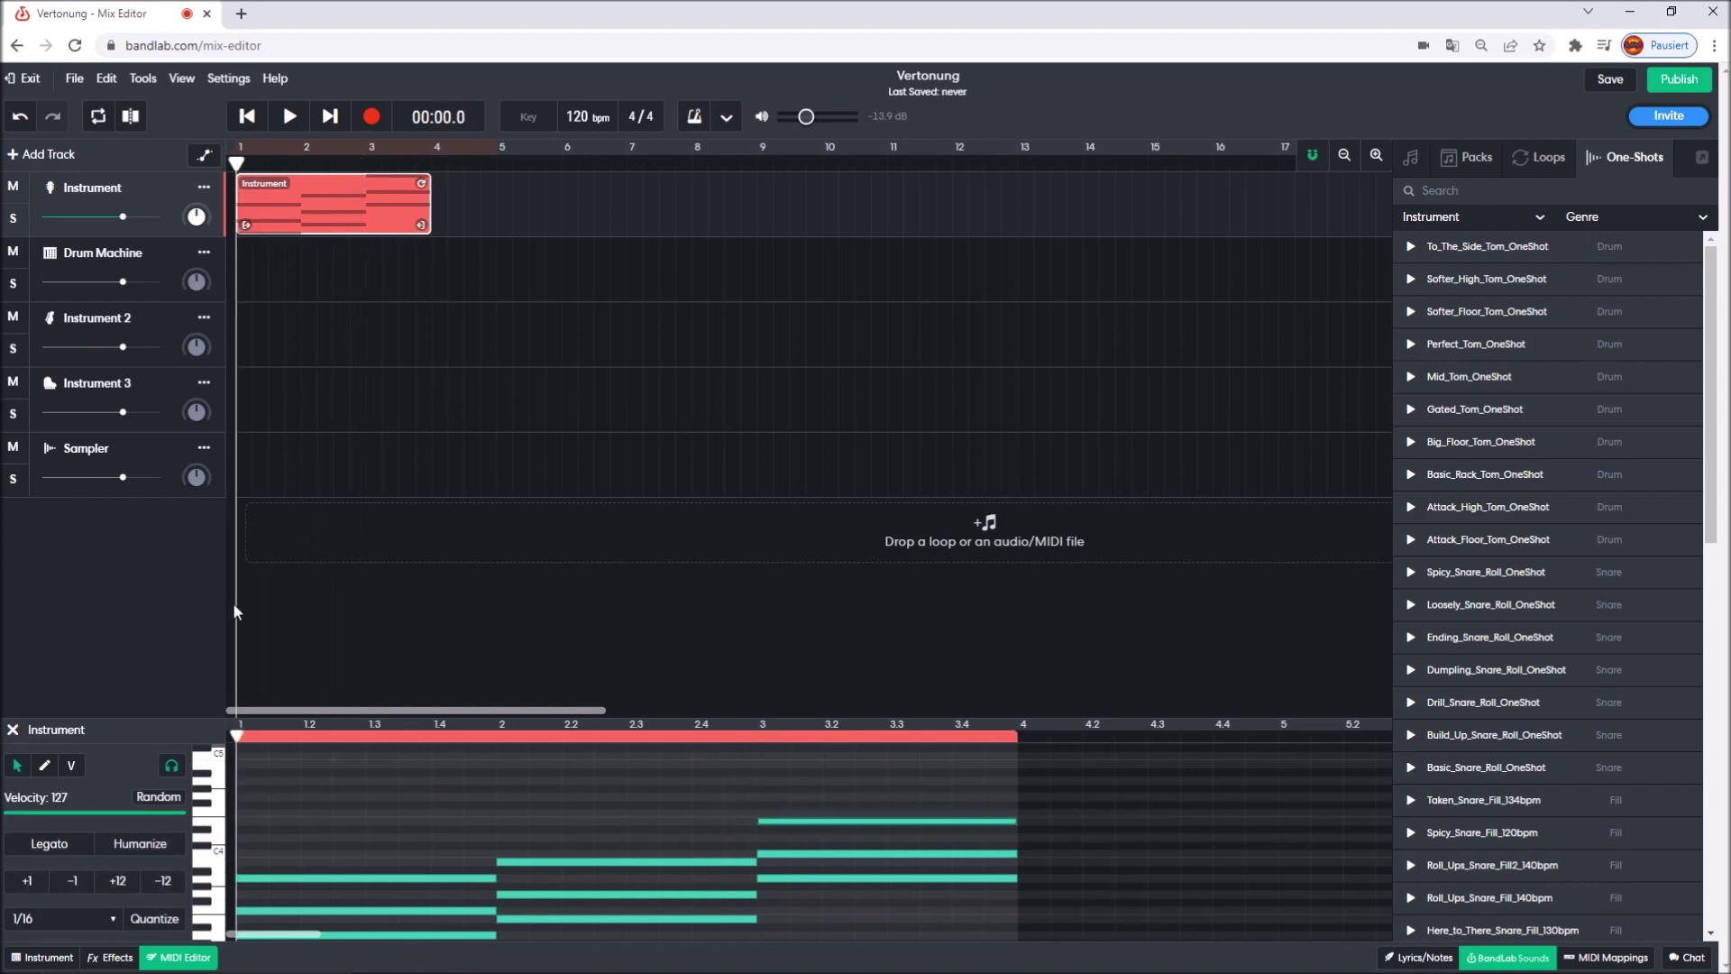
{"action": "left_click", "coordinate": [289, 117]}
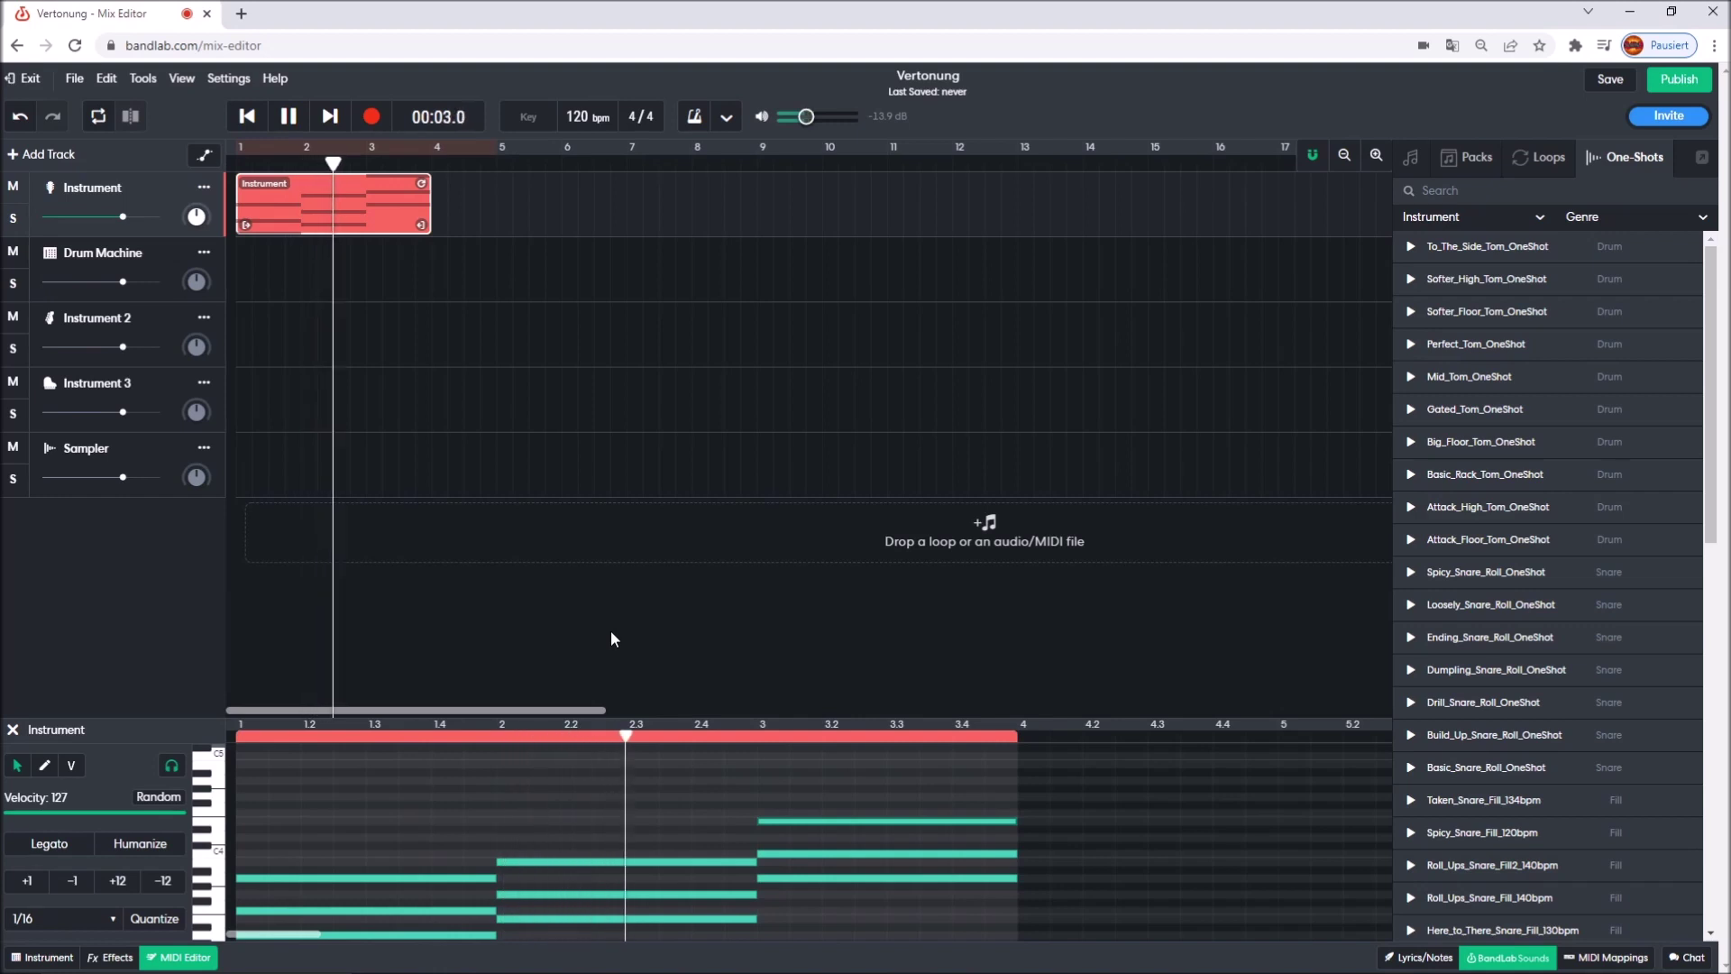
{"action": "left_click", "coordinate": [289, 120]}
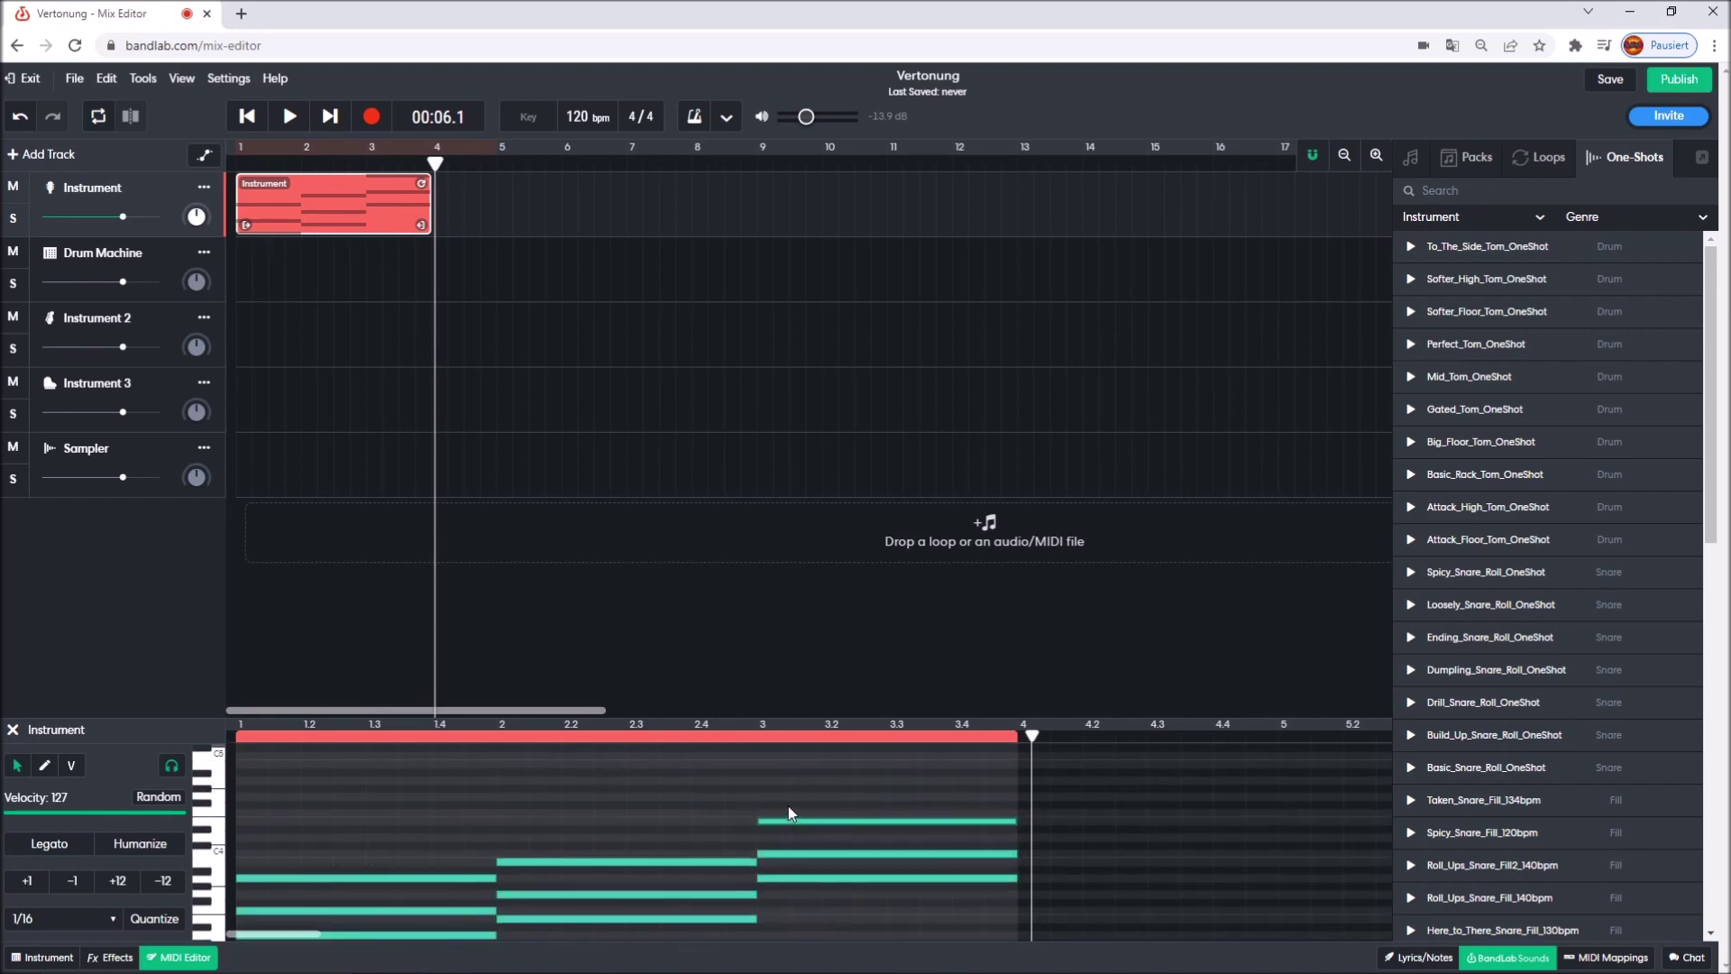
Add the chord D3, F3 and A3 across bar 4 of the Instrument track
{"action": "mouse_move", "coordinate": [306, 929]}
{"action": "left_mouse_down"}
{"action": "mouse_move", "coordinate": [325, 930]}
{"action": "mouse_move", "coordinate": [274, 932]}
{"action": "left_mouse_up"}
{"action": "scroll", "coordinate": [503, 851], "scroll_direction": "down", "scroll_amount": 1}
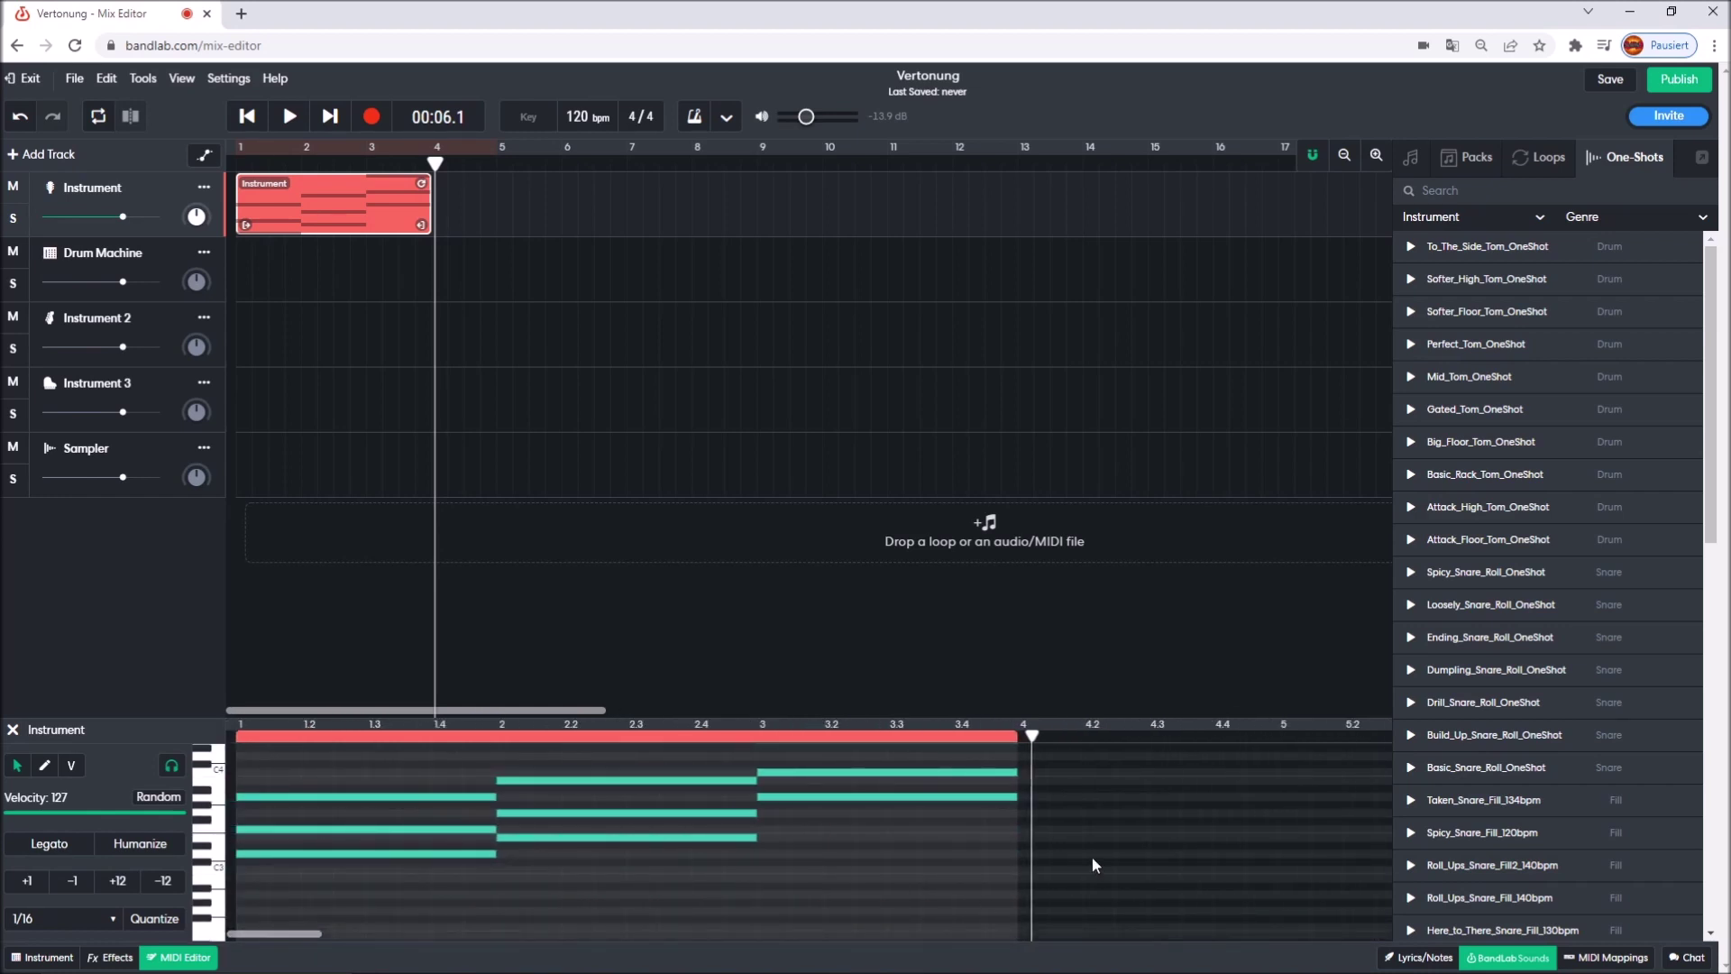
{"action": "double_click", "coordinate": [1040, 851]}
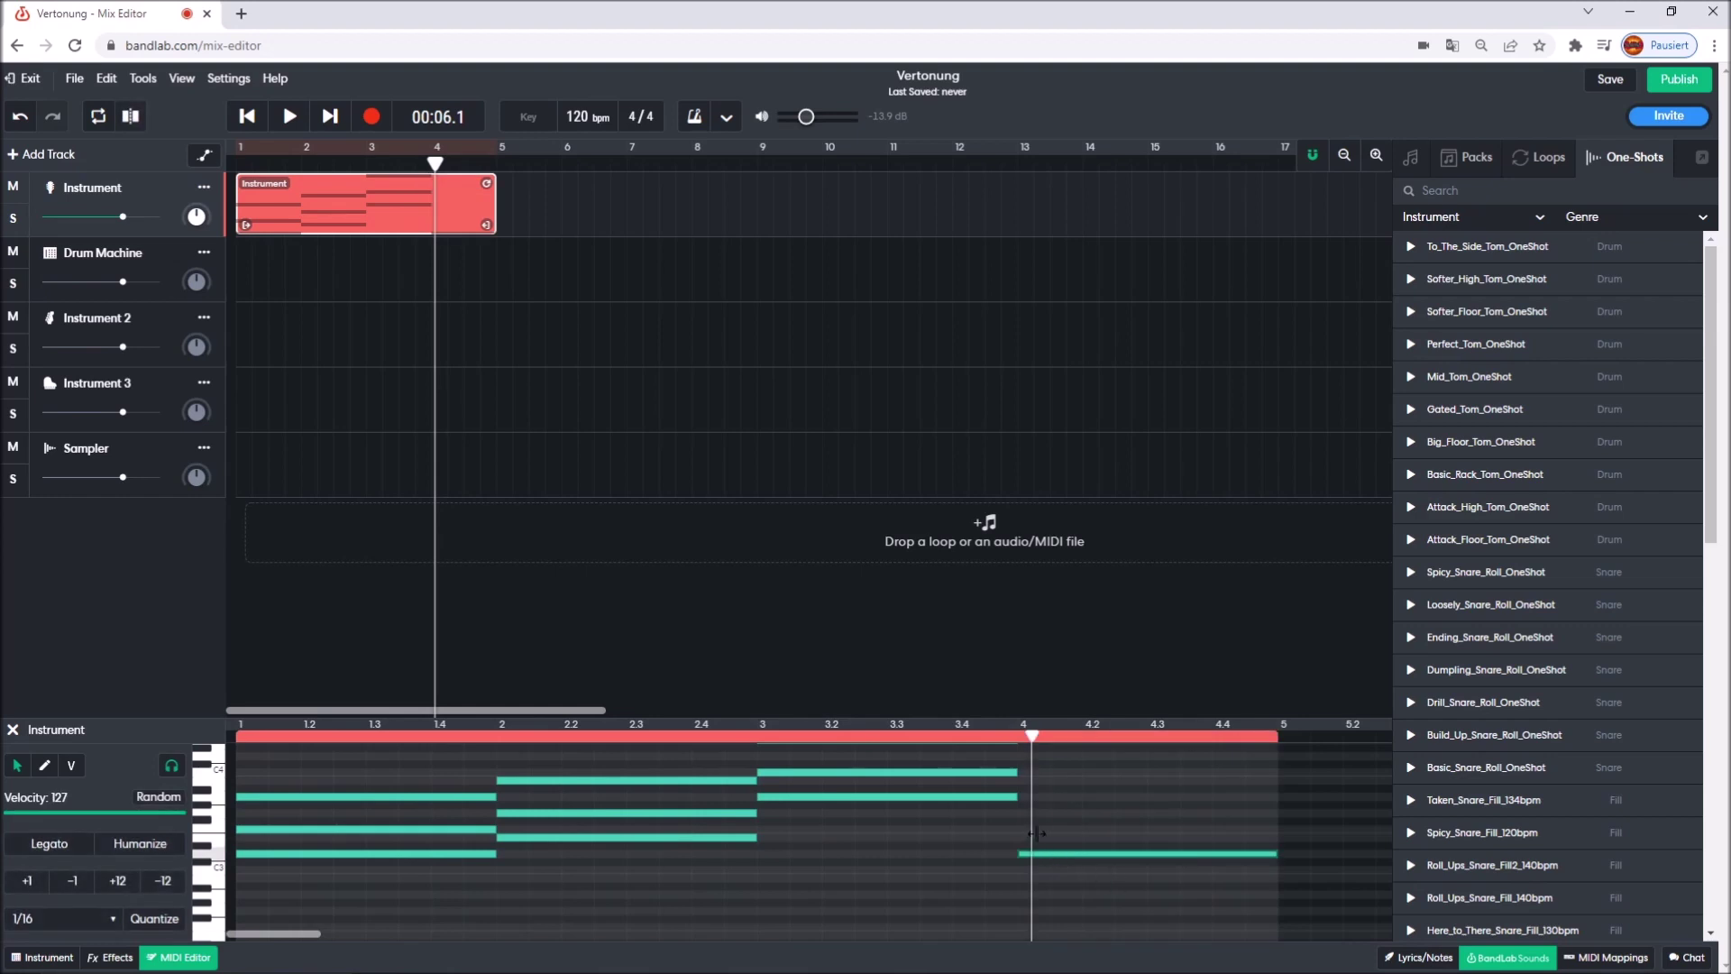
{"action": "double_click", "coordinate": [1039, 823]}
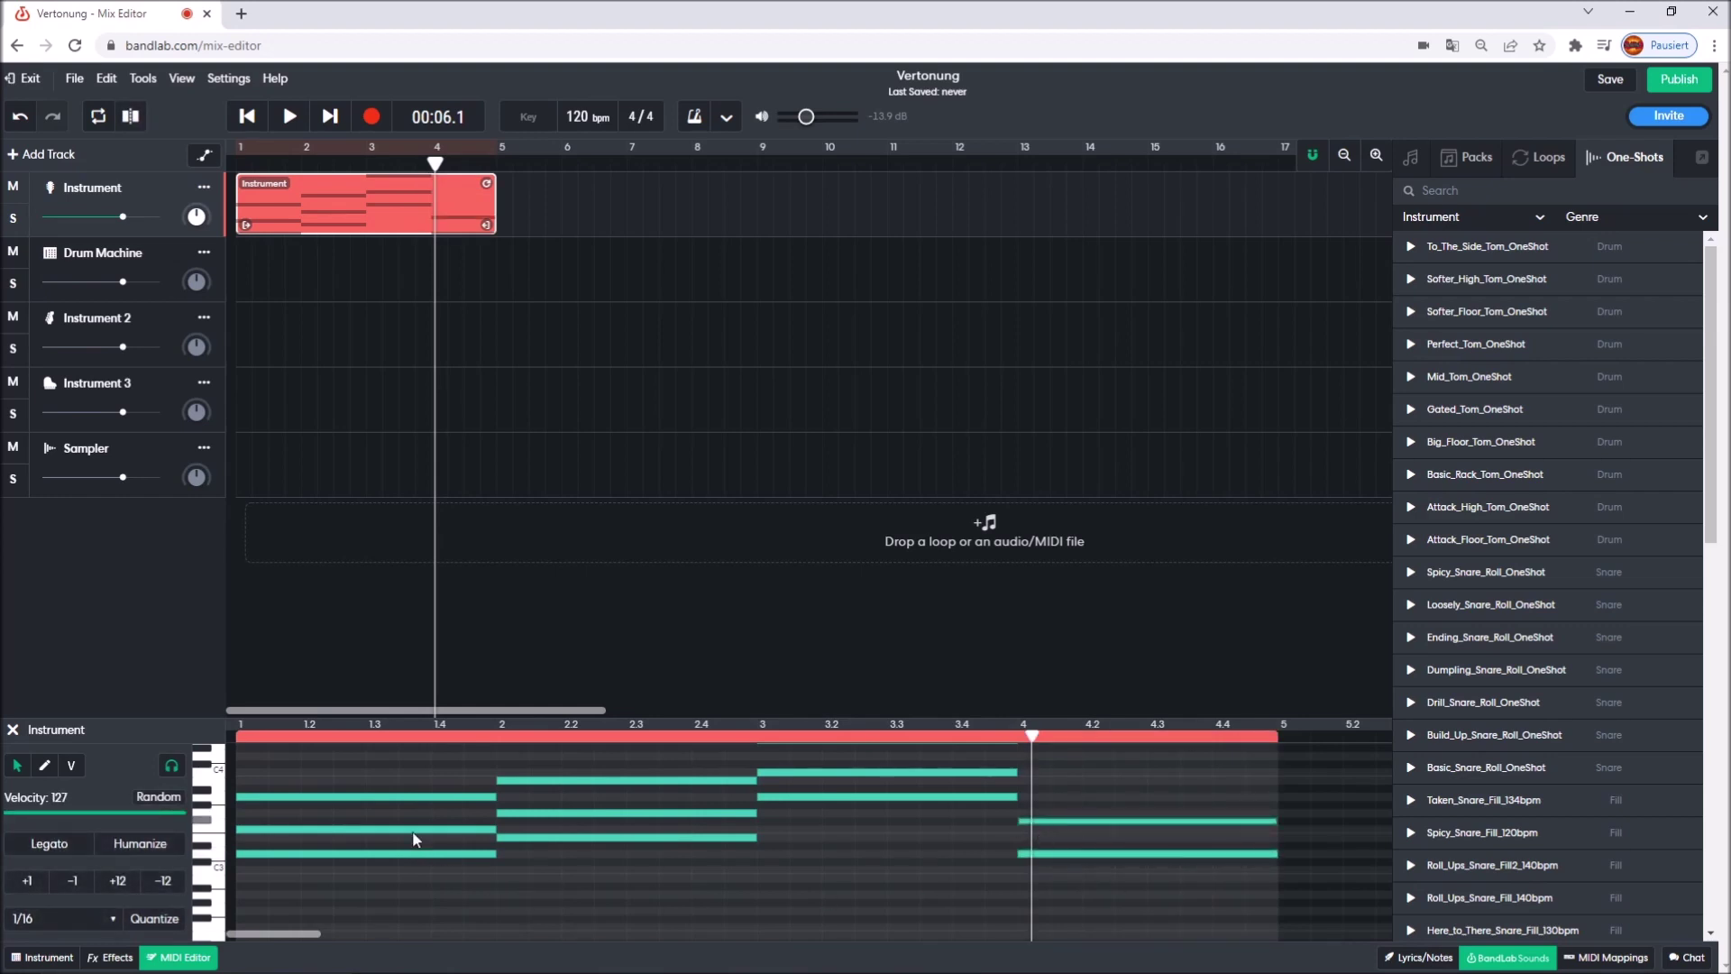
{"action": "left_click_drag", "start_coordinate": [1075, 824], "coordinate": [1077, 832]}
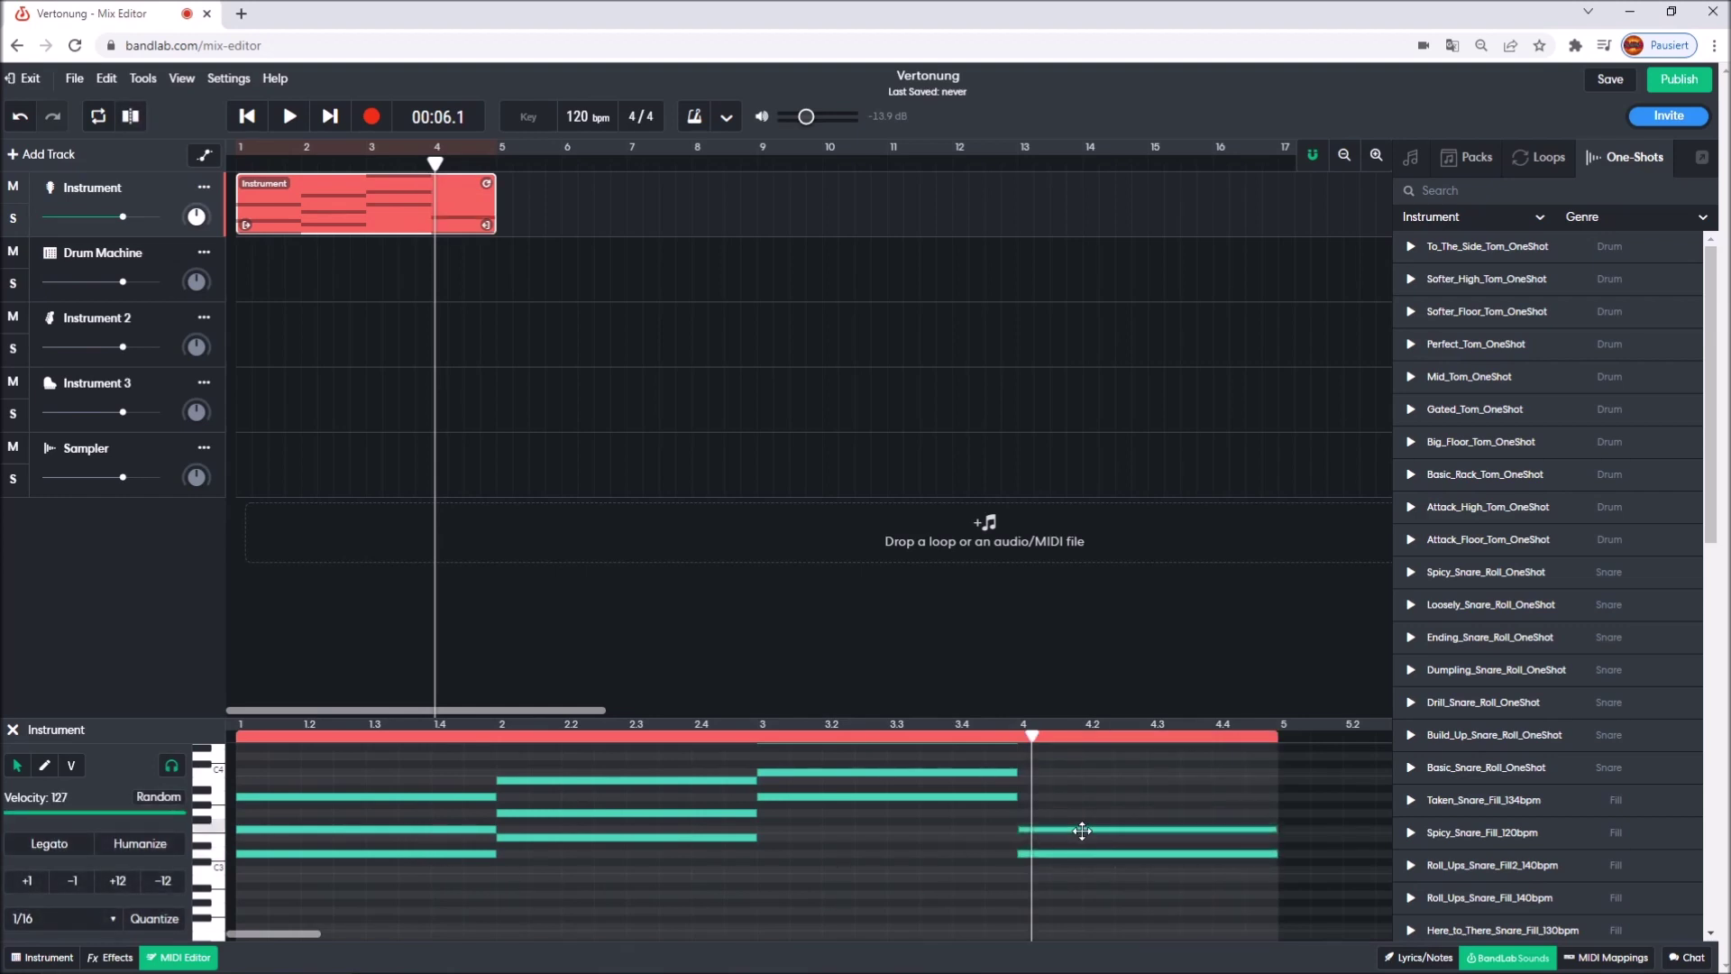
{"action": "double_click", "coordinate": [1068, 799]}
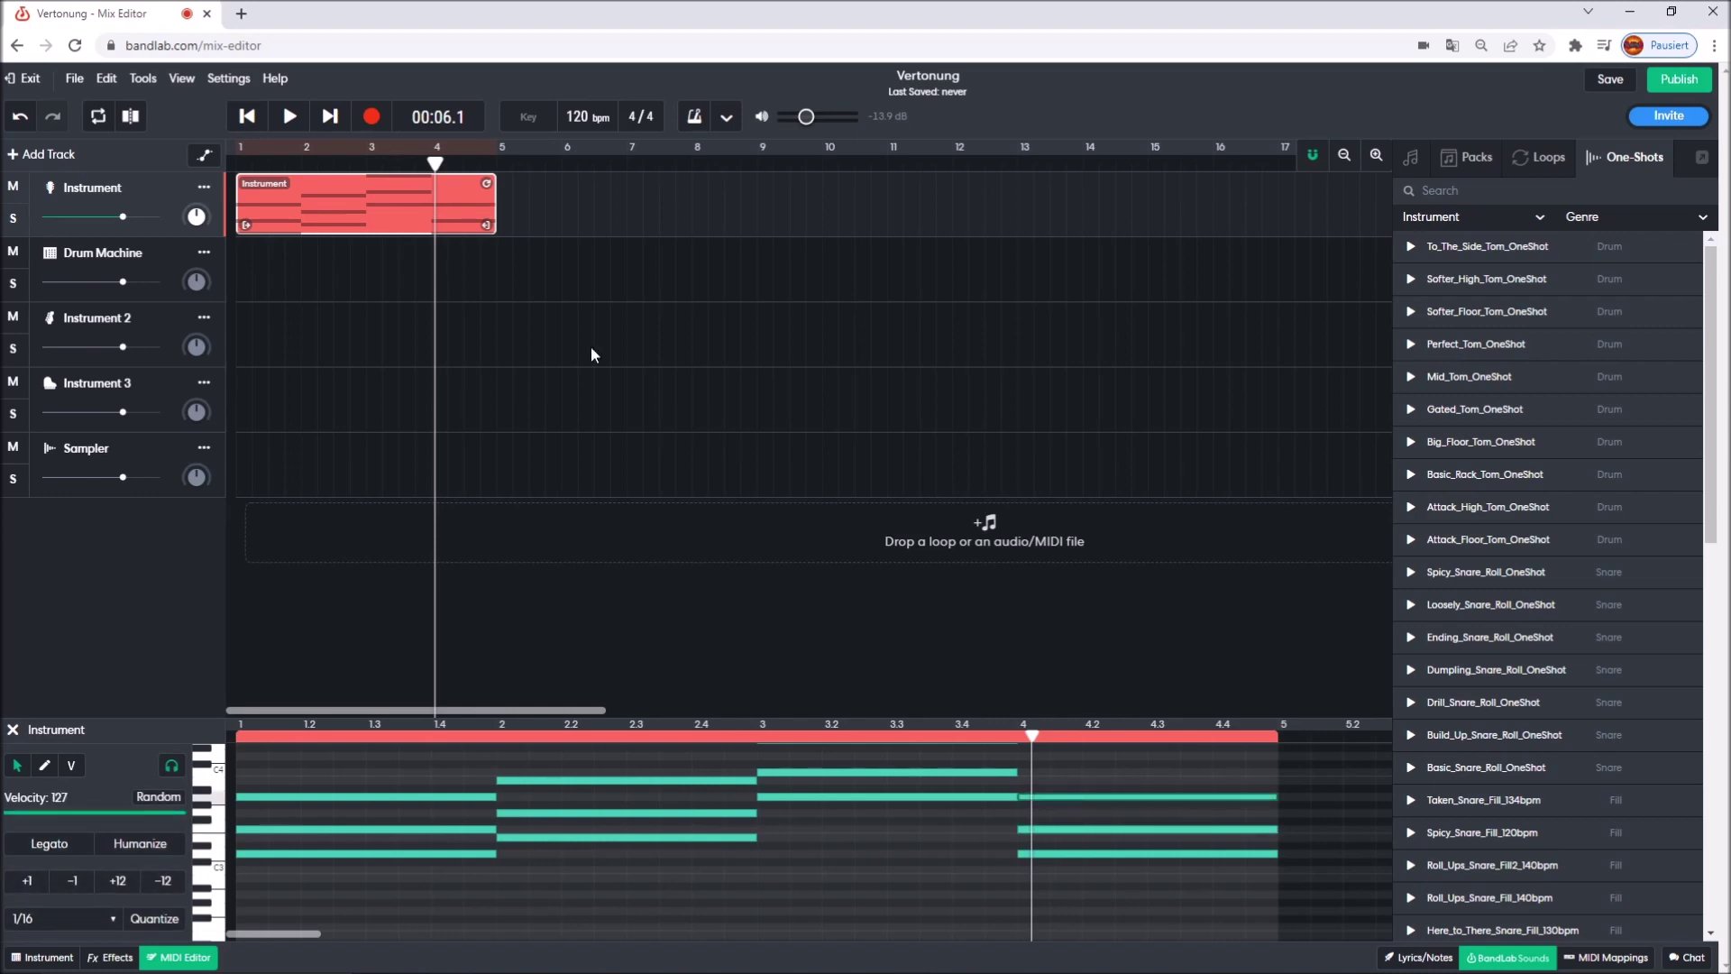
Play the four-chord progression on the Instrument track from the beginning and pause at the end of bar 4
{"action": "left_click_drag", "start_coordinate": [435, 160], "coordinate": [170, 155]}
{"action": "key", "text": "space"}
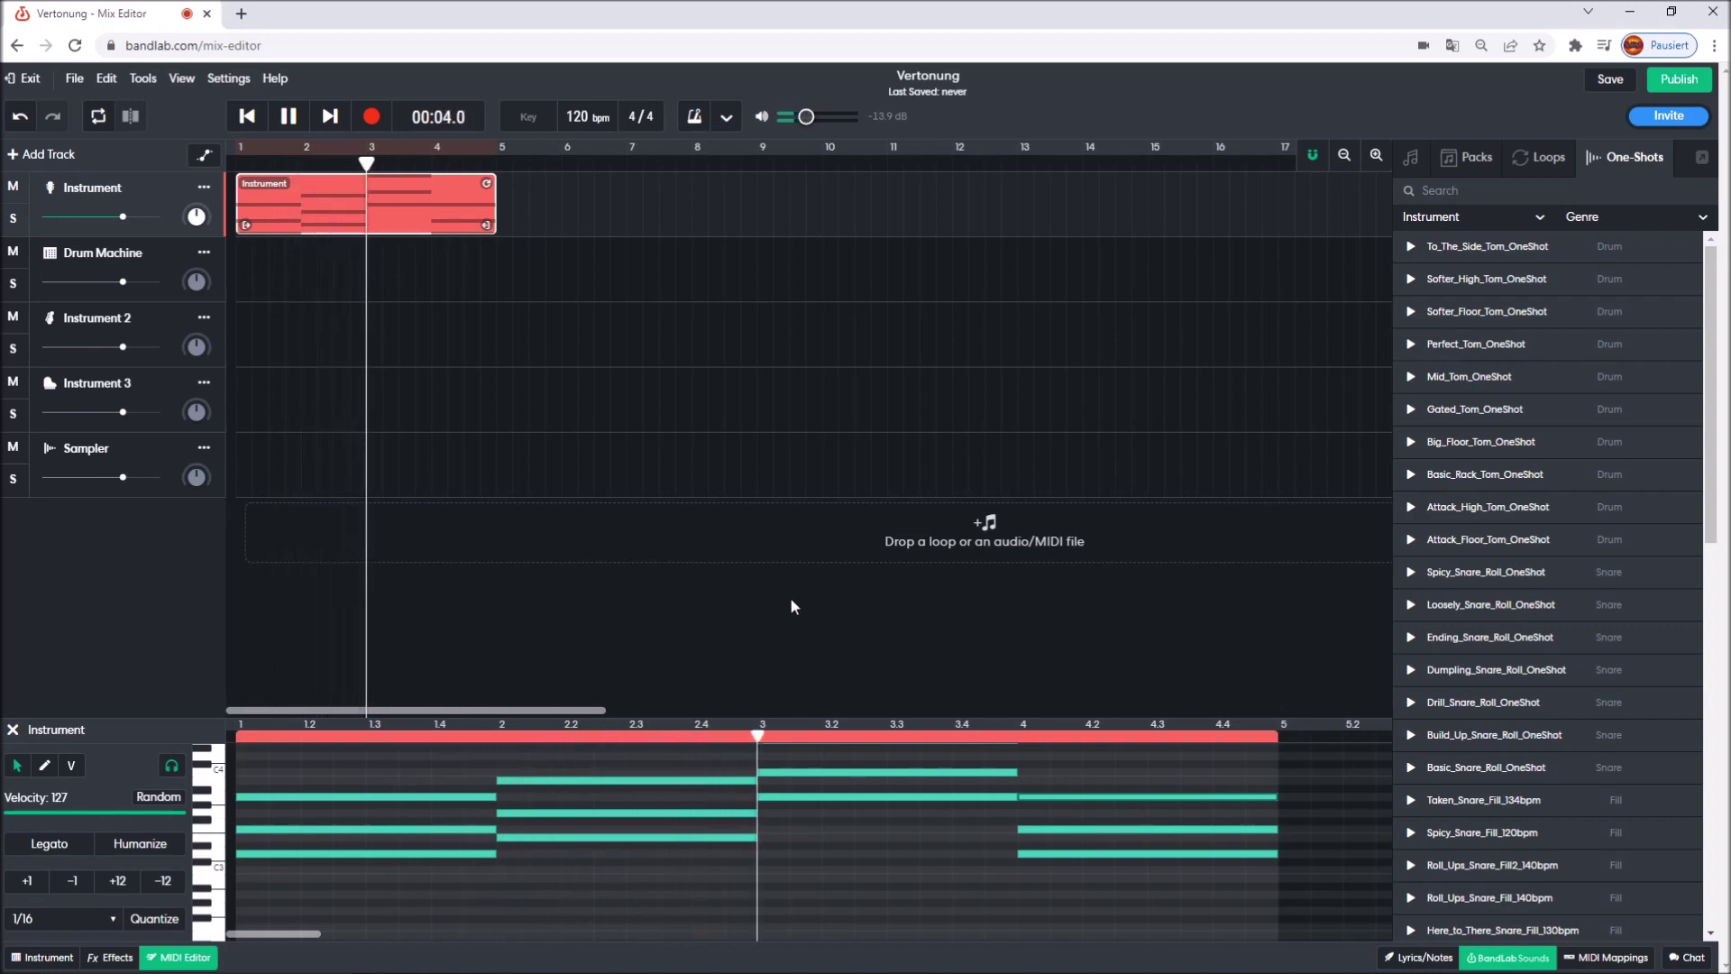
{"action": "left_click", "coordinate": [289, 117]}
Compare the pitch heights of the four chords in the piano roll, especially the top note of bar 3
{"action": "scroll", "coordinate": [852, 910], "scroll_direction": "up", "scroll_amount": 3}
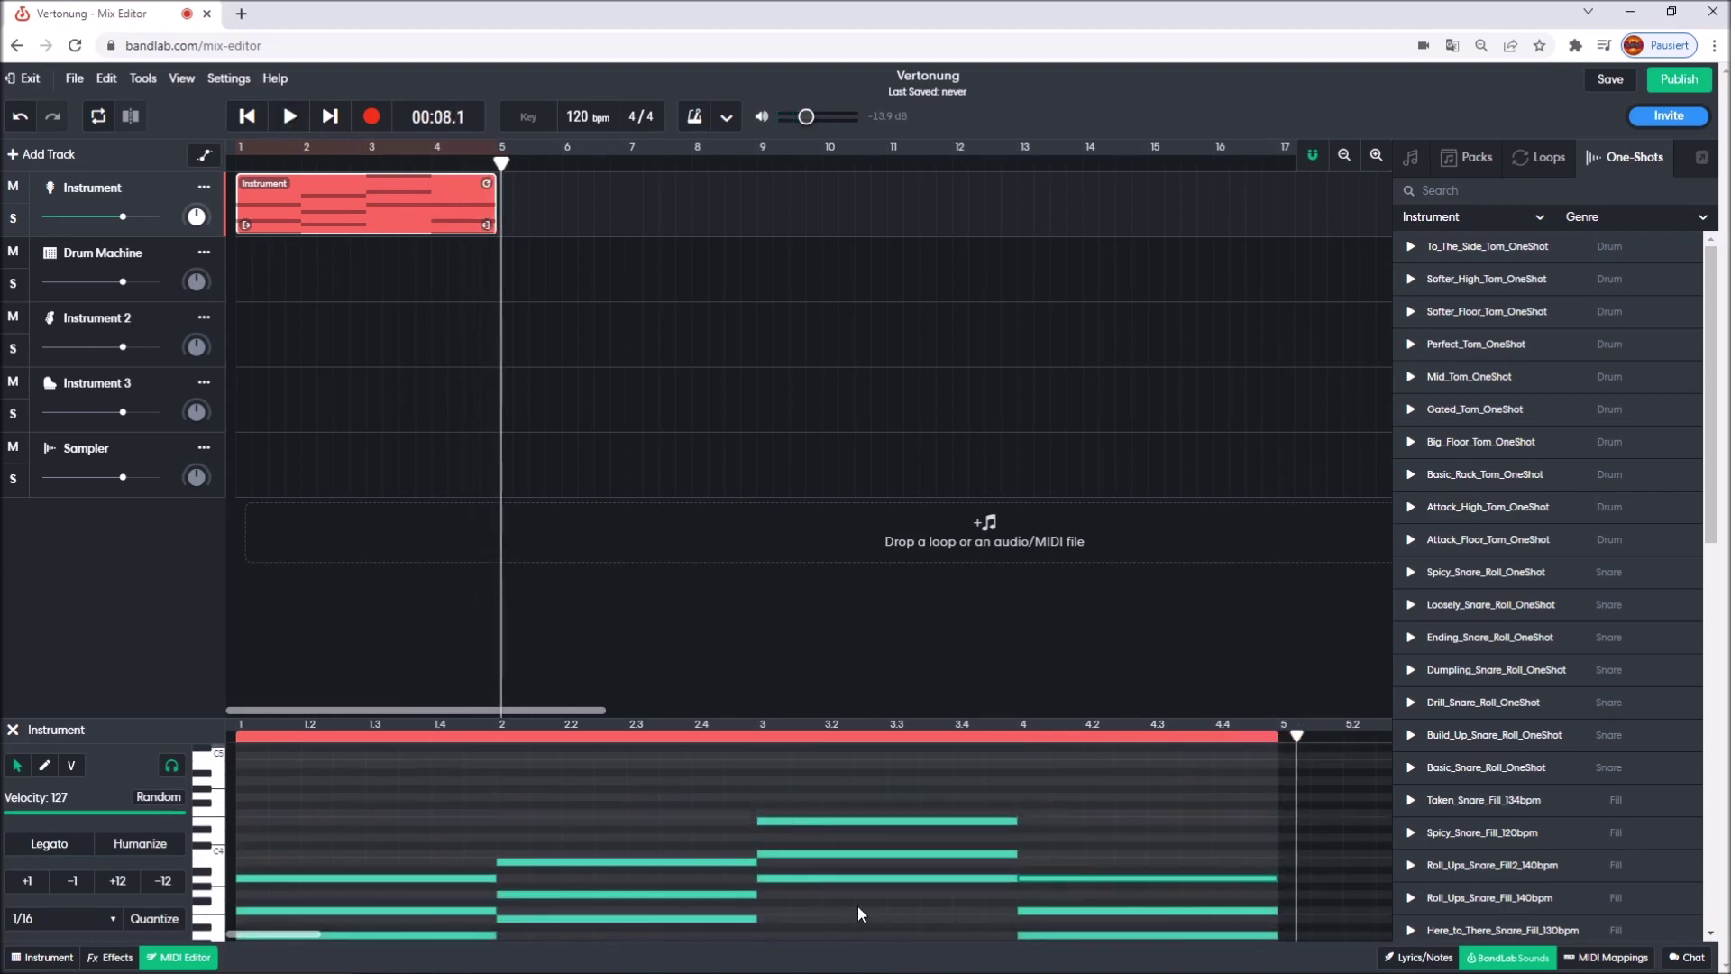
{"action": "scroll", "coordinate": [858, 911], "scroll_direction": "down", "scroll_amount": 3}
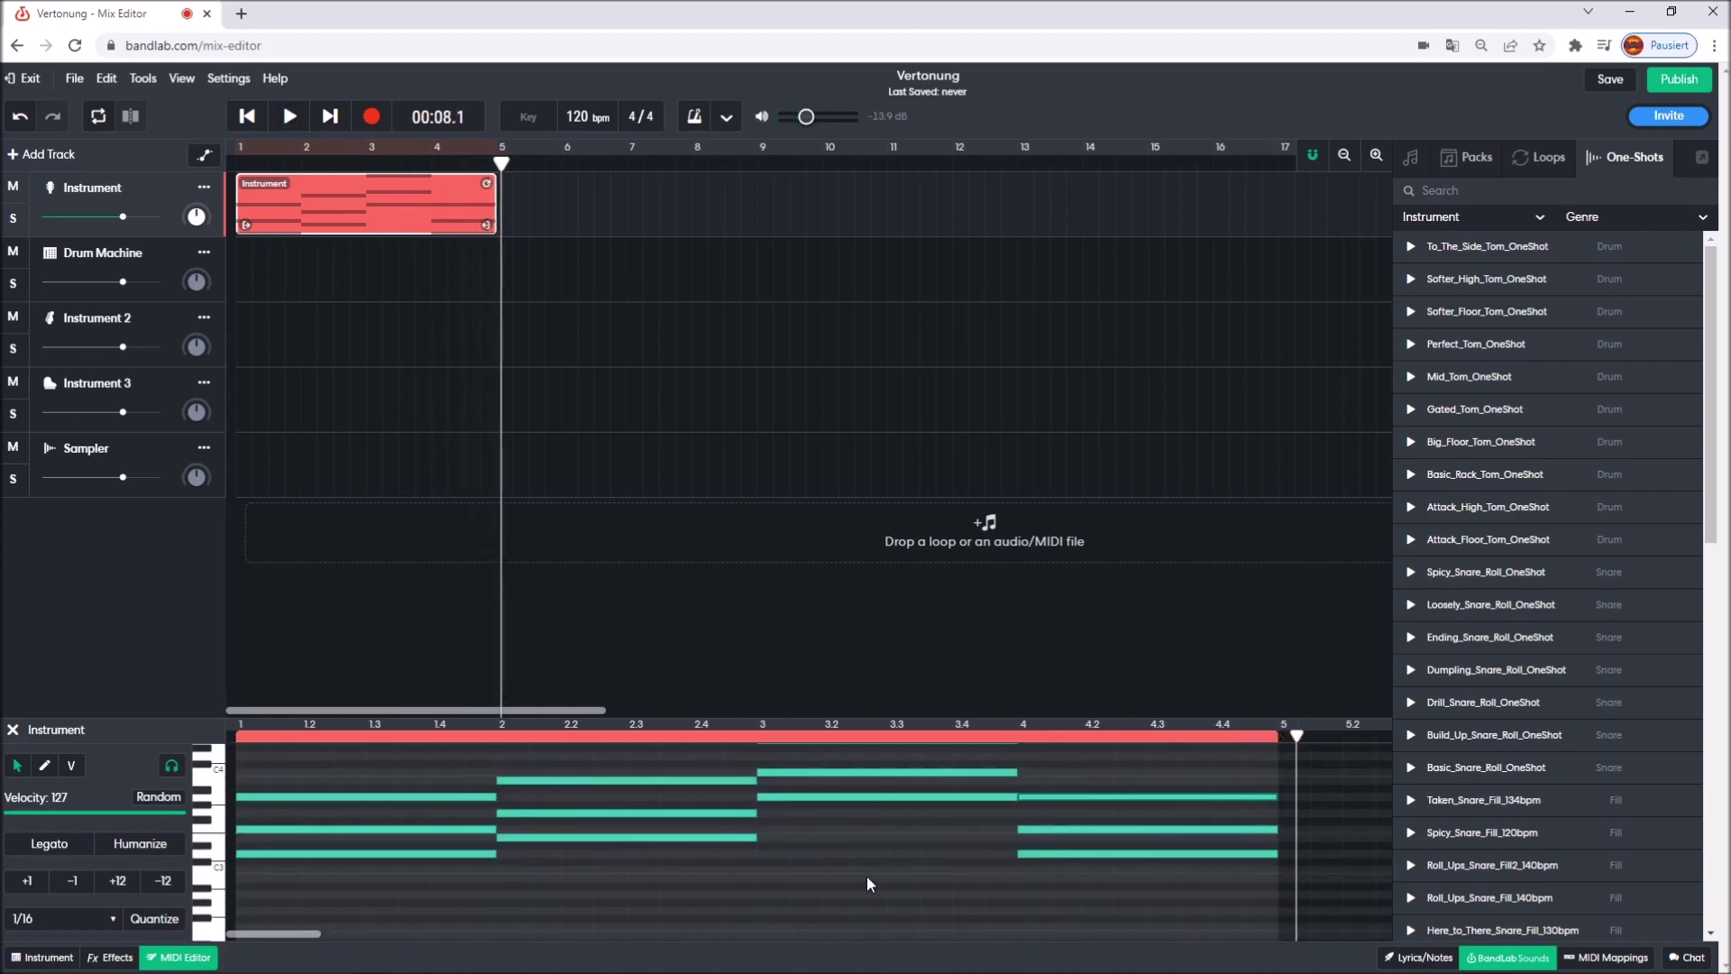
{"action": "scroll", "coordinate": [829, 811], "scroll_direction": "up", "scroll_amount": 1}
{"action": "scroll", "coordinate": [844, 816], "scroll_direction": "down", "scroll_amount": 1}
{"action": "scroll", "coordinate": [923, 842], "scroll_direction": "up", "scroll_amount": 1}
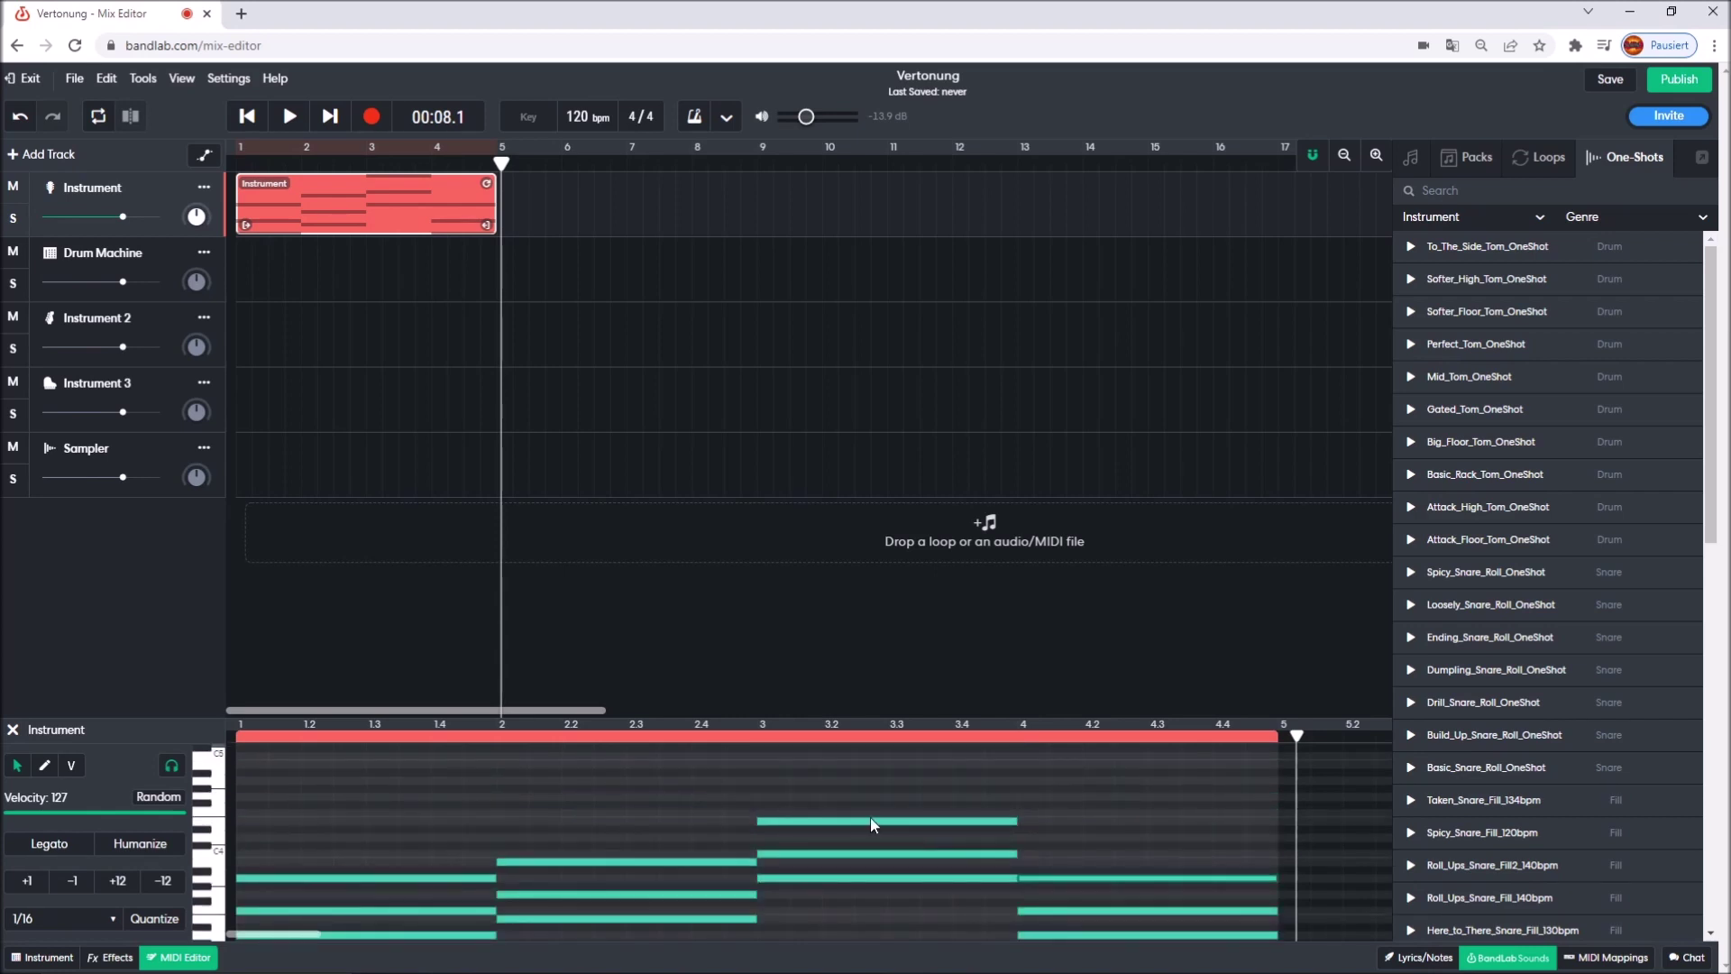
{"action": "scroll", "coordinate": [869, 817], "scroll_direction": "down", "scroll_amount": 1}
{"action": "scroll", "coordinate": [915, 900], "scroll_direction": "up", "scroll_amount": 3}
{"action": "scroll", "coordinate": [957, 861], "scroll_direction": "down", "scroll_amount": 3}
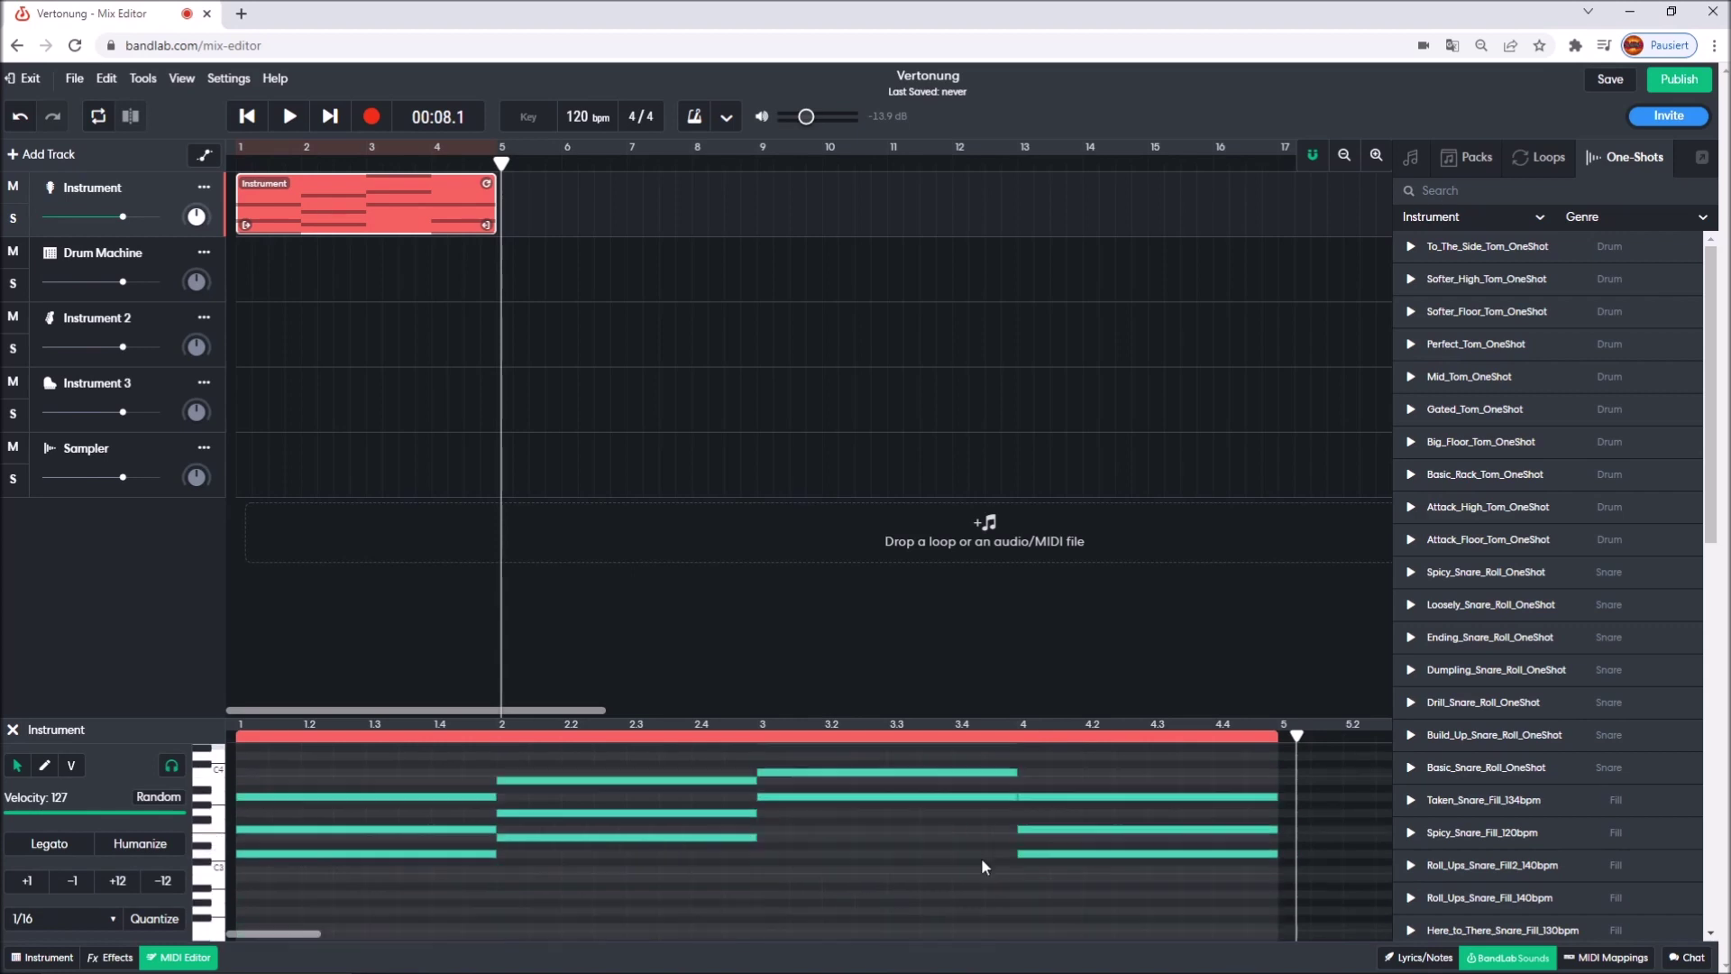
{"action": "scroll", "coordinate": [921, 873], "scroll_direction": "up", "scroll_amount": 3}
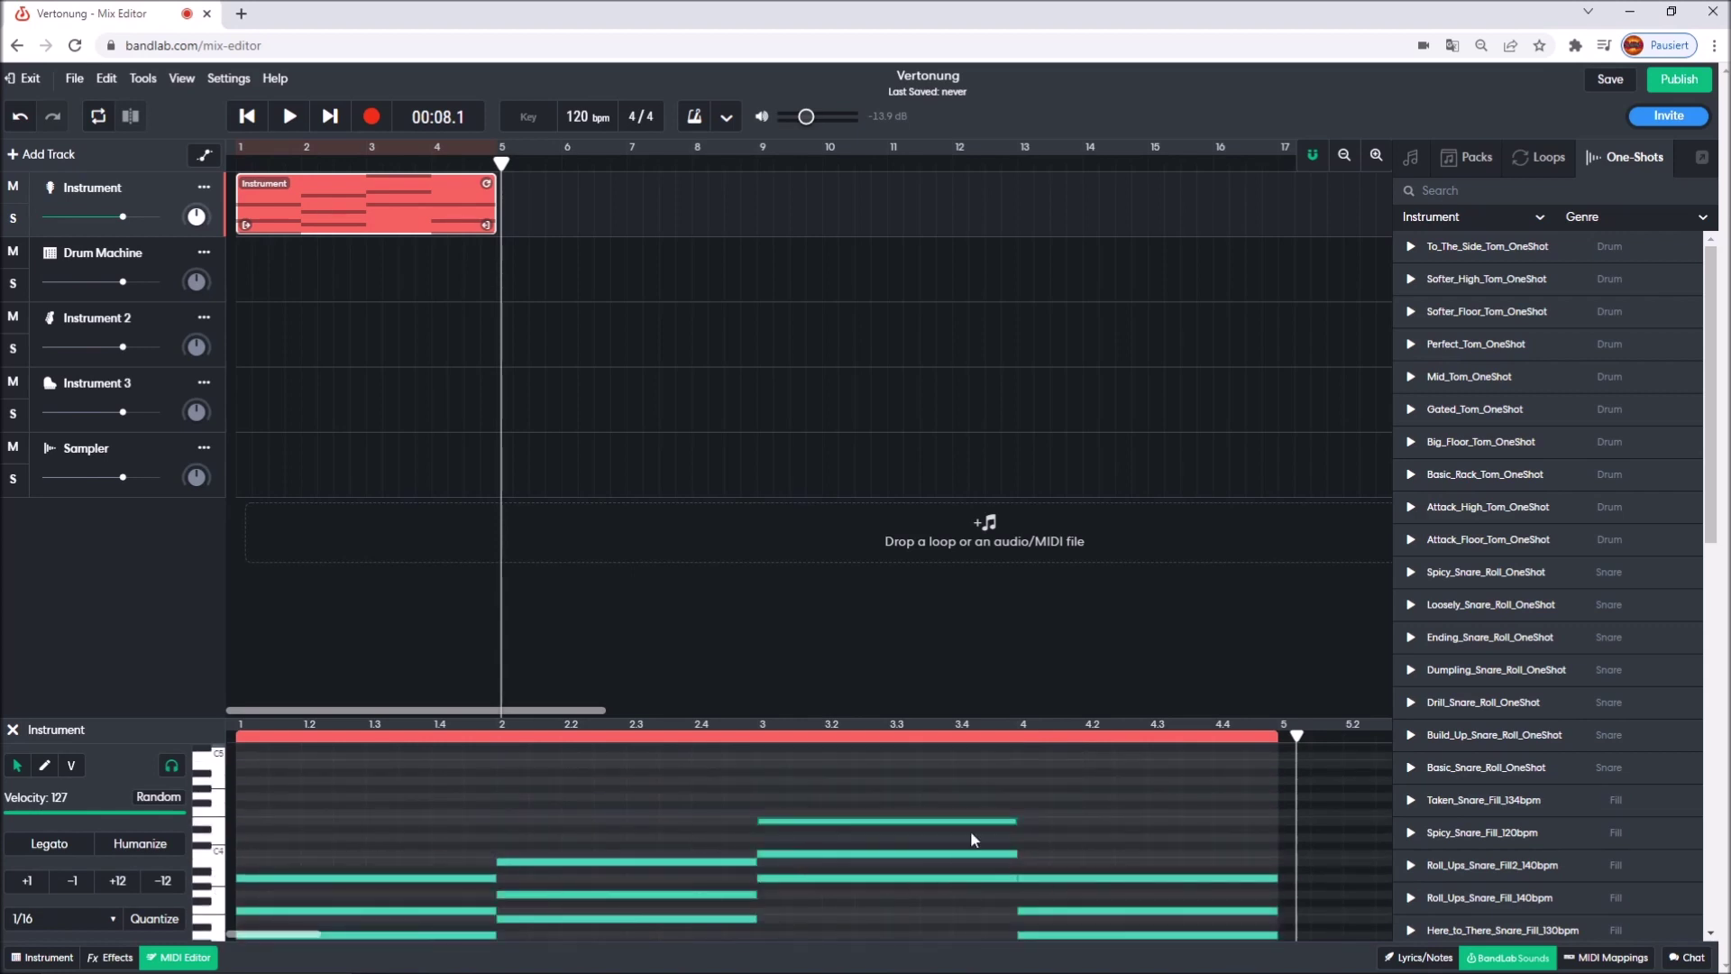
{"action": "scroll", "coordinate": [842, 829], "scroll_direction": "down", "scroll_amount": 3}
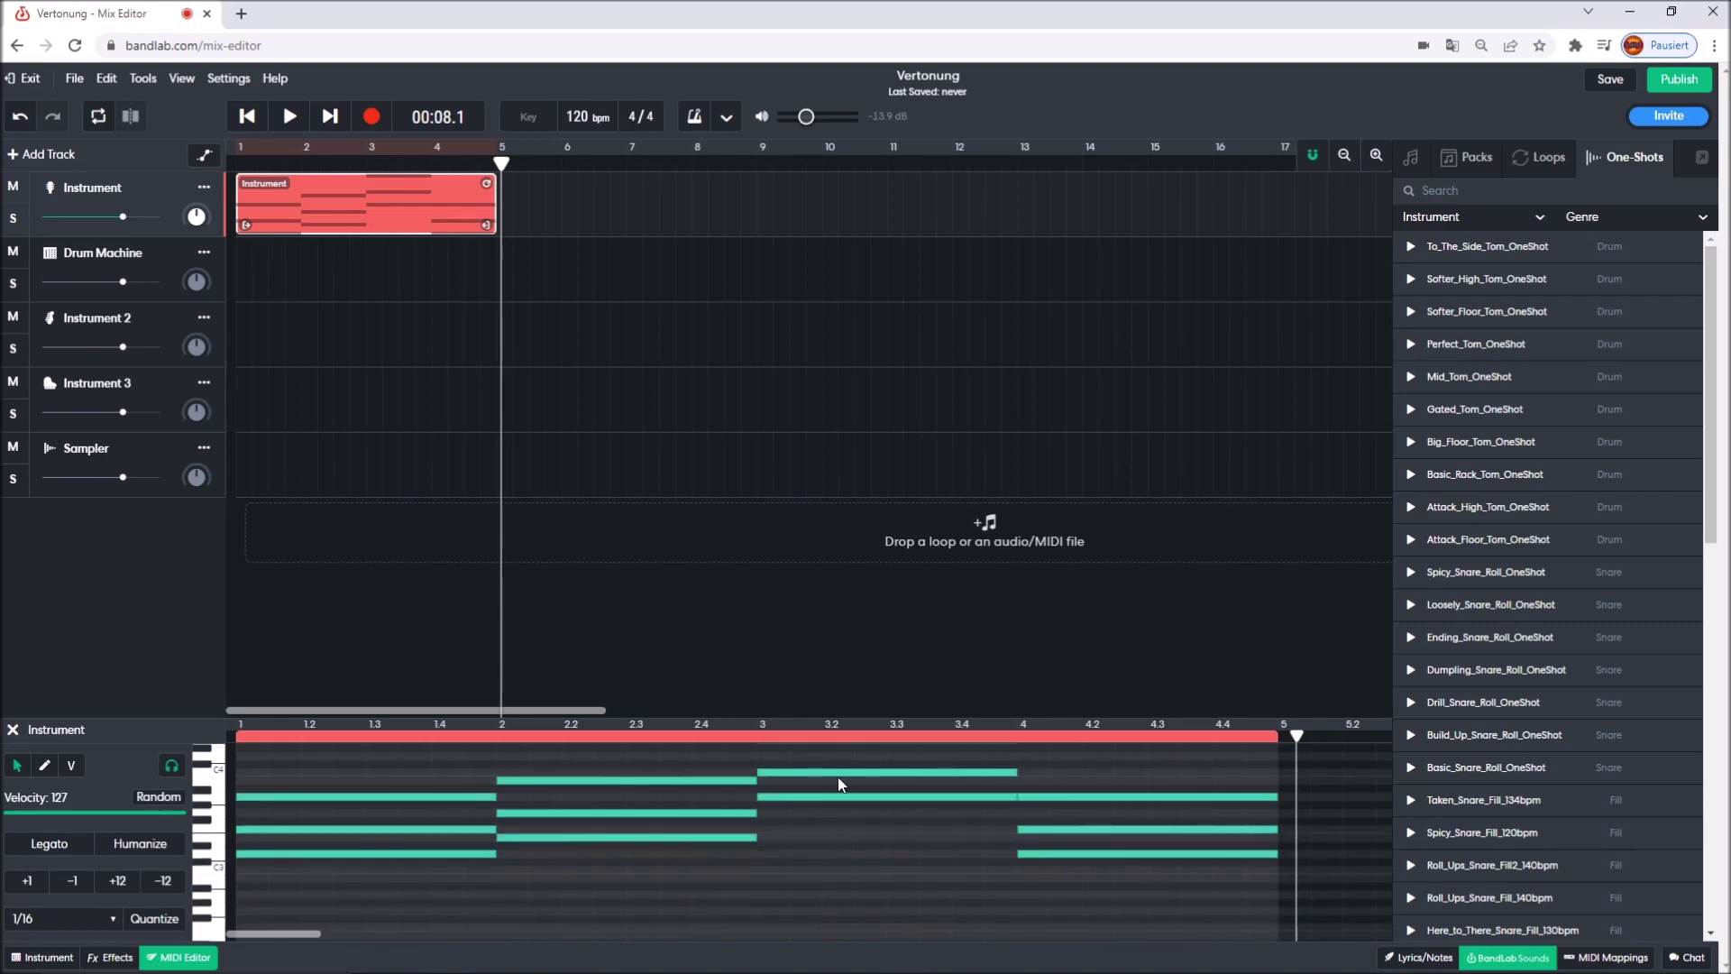
{"action": "scroll", "coordinate": [820, 780], "scroll_direction": "up", "scroll_amount": 3}
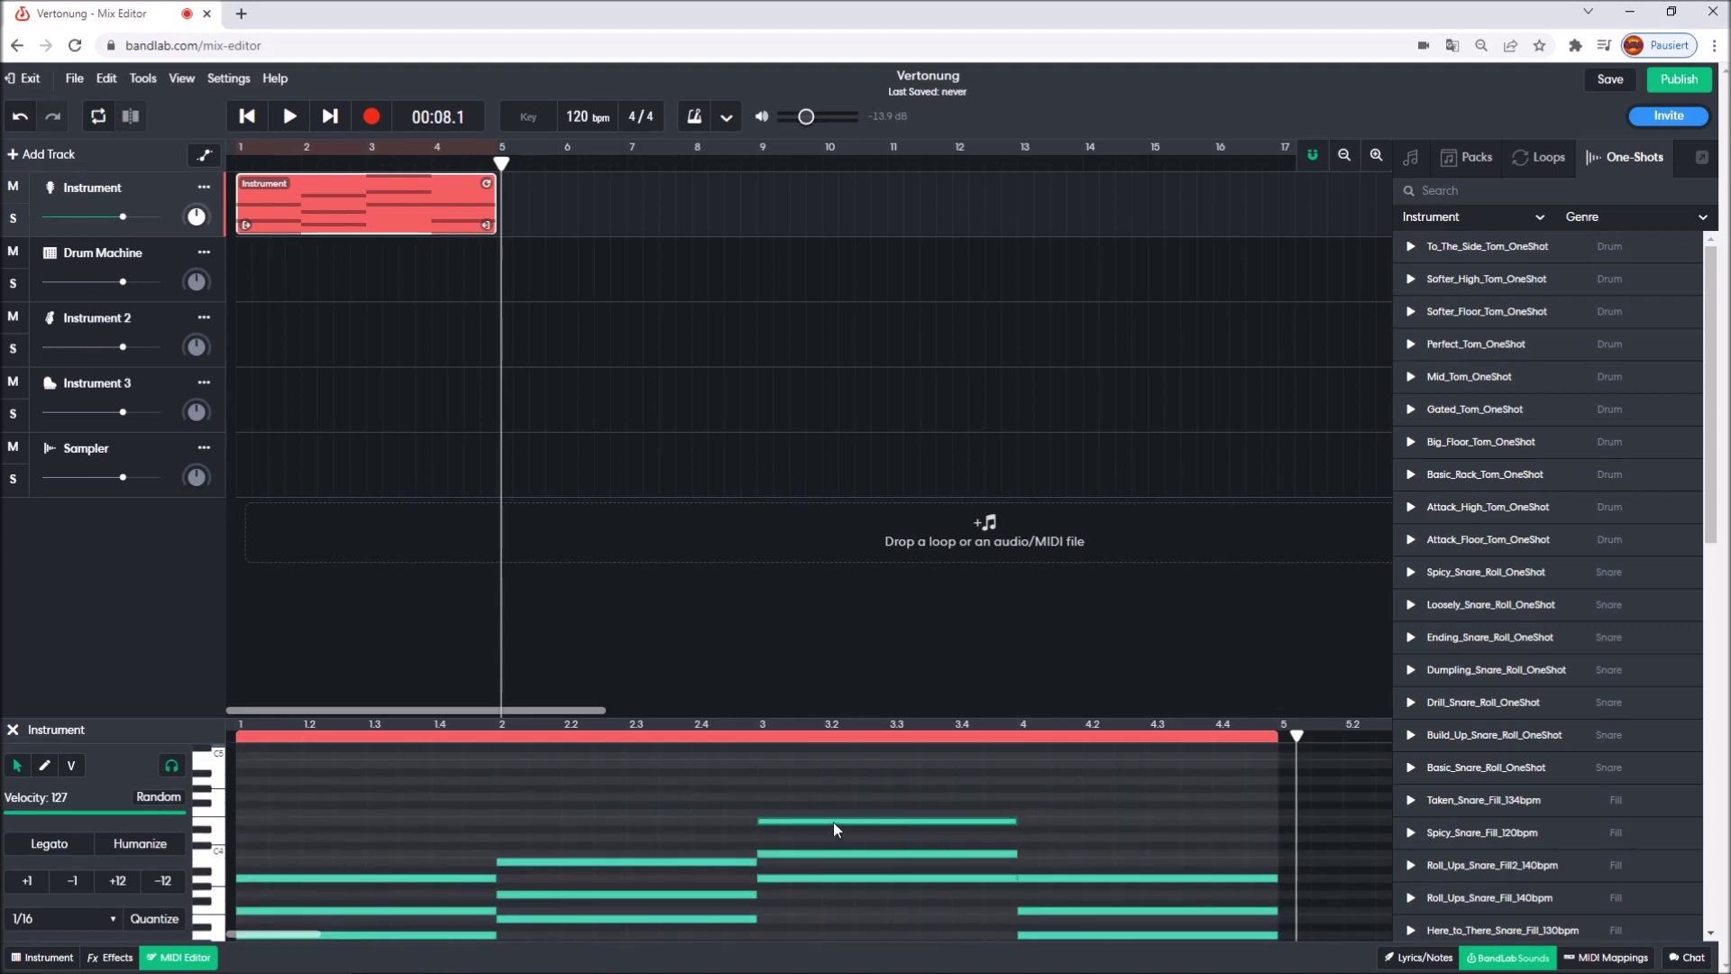
{"action": "scroll", "coordinate": [820, 824], "scroll_direction": "down", "scroll_amount": 3}
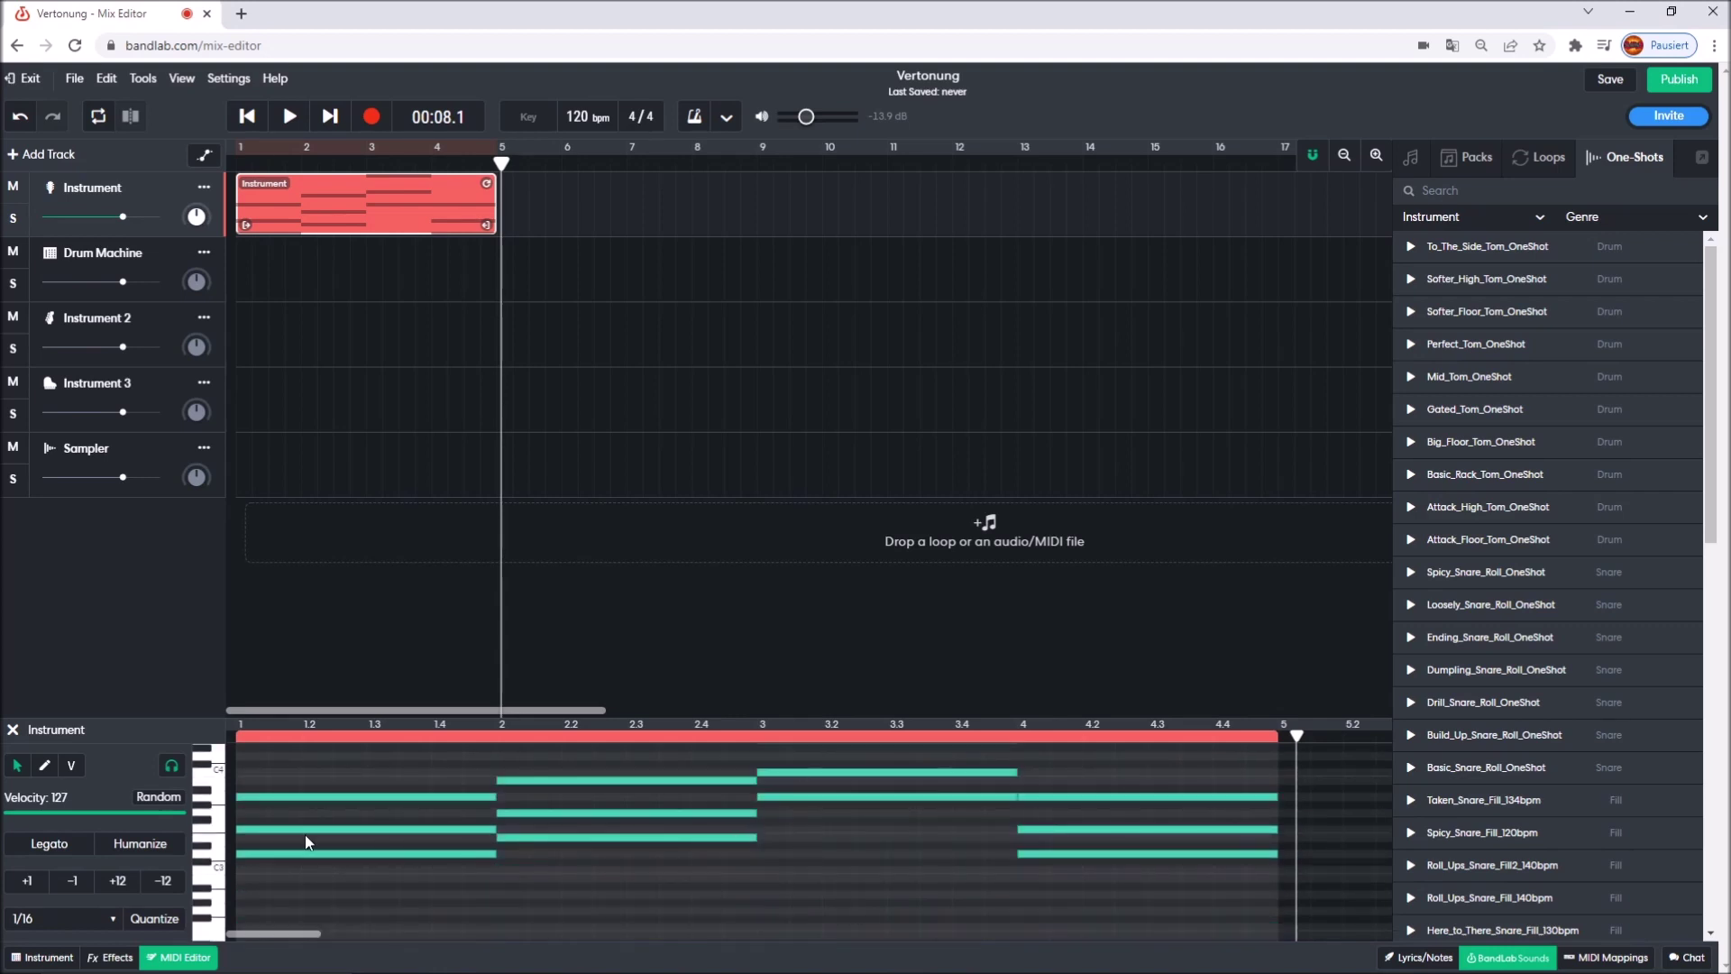
Transpose the E4 note of the bar 3 chord down one octave (-12) and play the progression from the beginning
{"action": "left_click", "coordinate": [165, 883]}
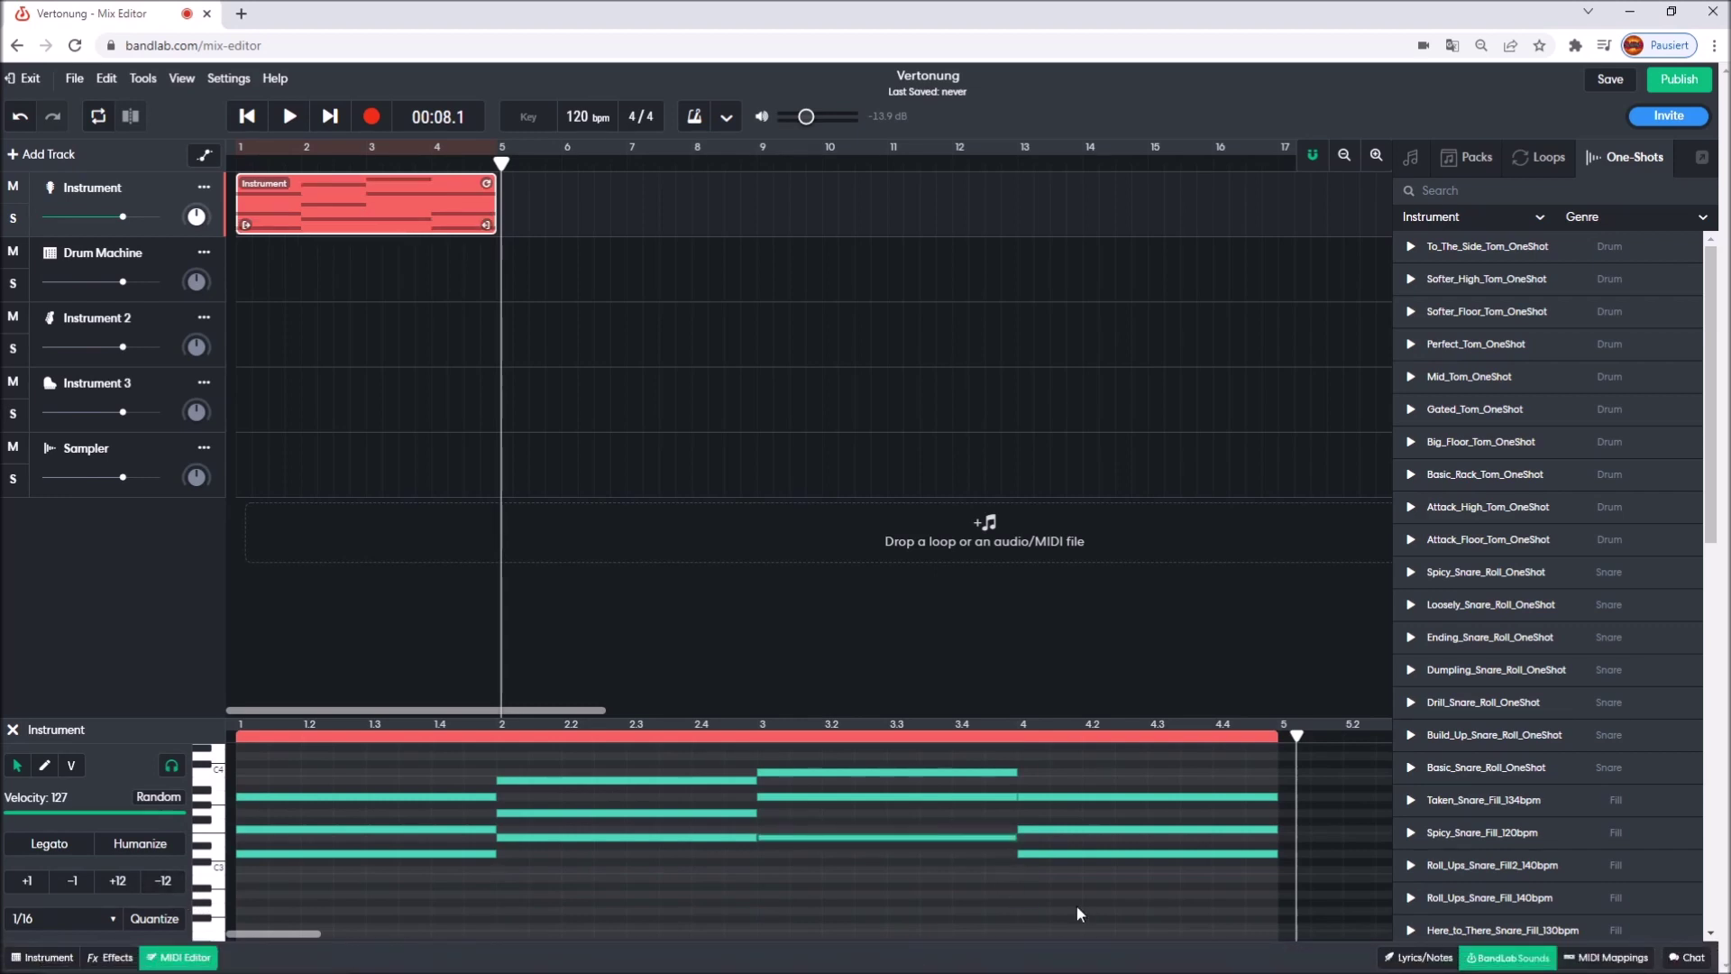
{"action": "key", "text": "Return"}
{"action": "key", "text": "space"}
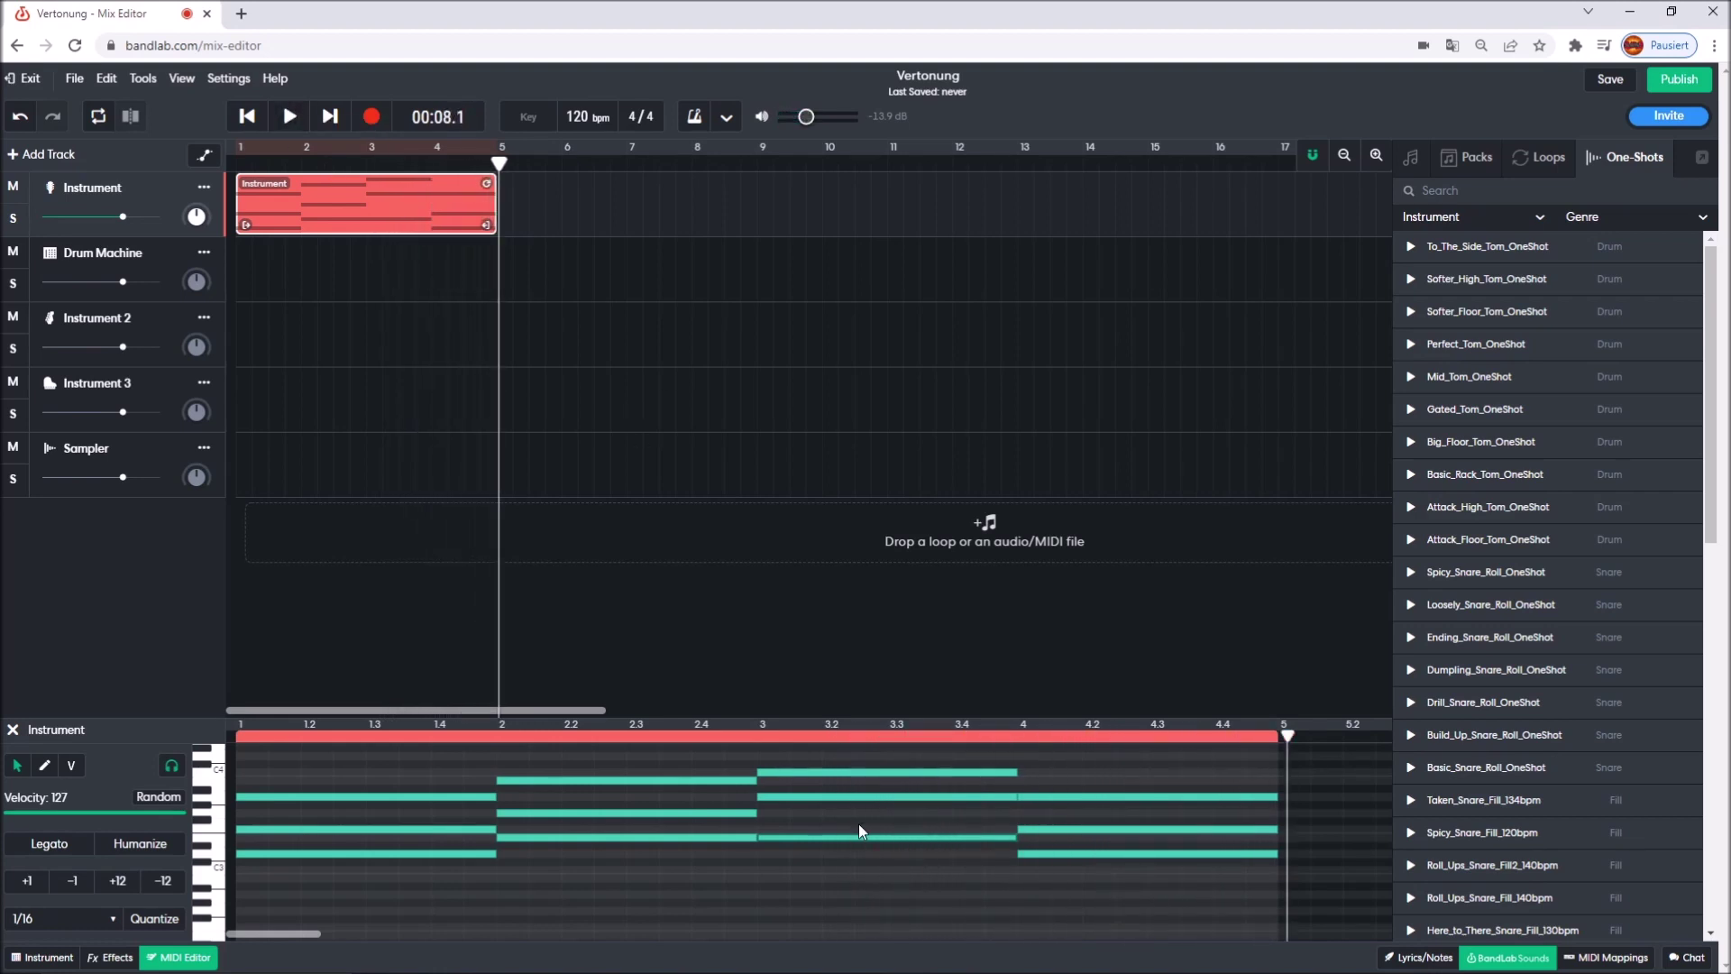
{"action": "scroll", "coordinate": [833, 827], "scroll_direction": "up", "scroll_amount": 2}
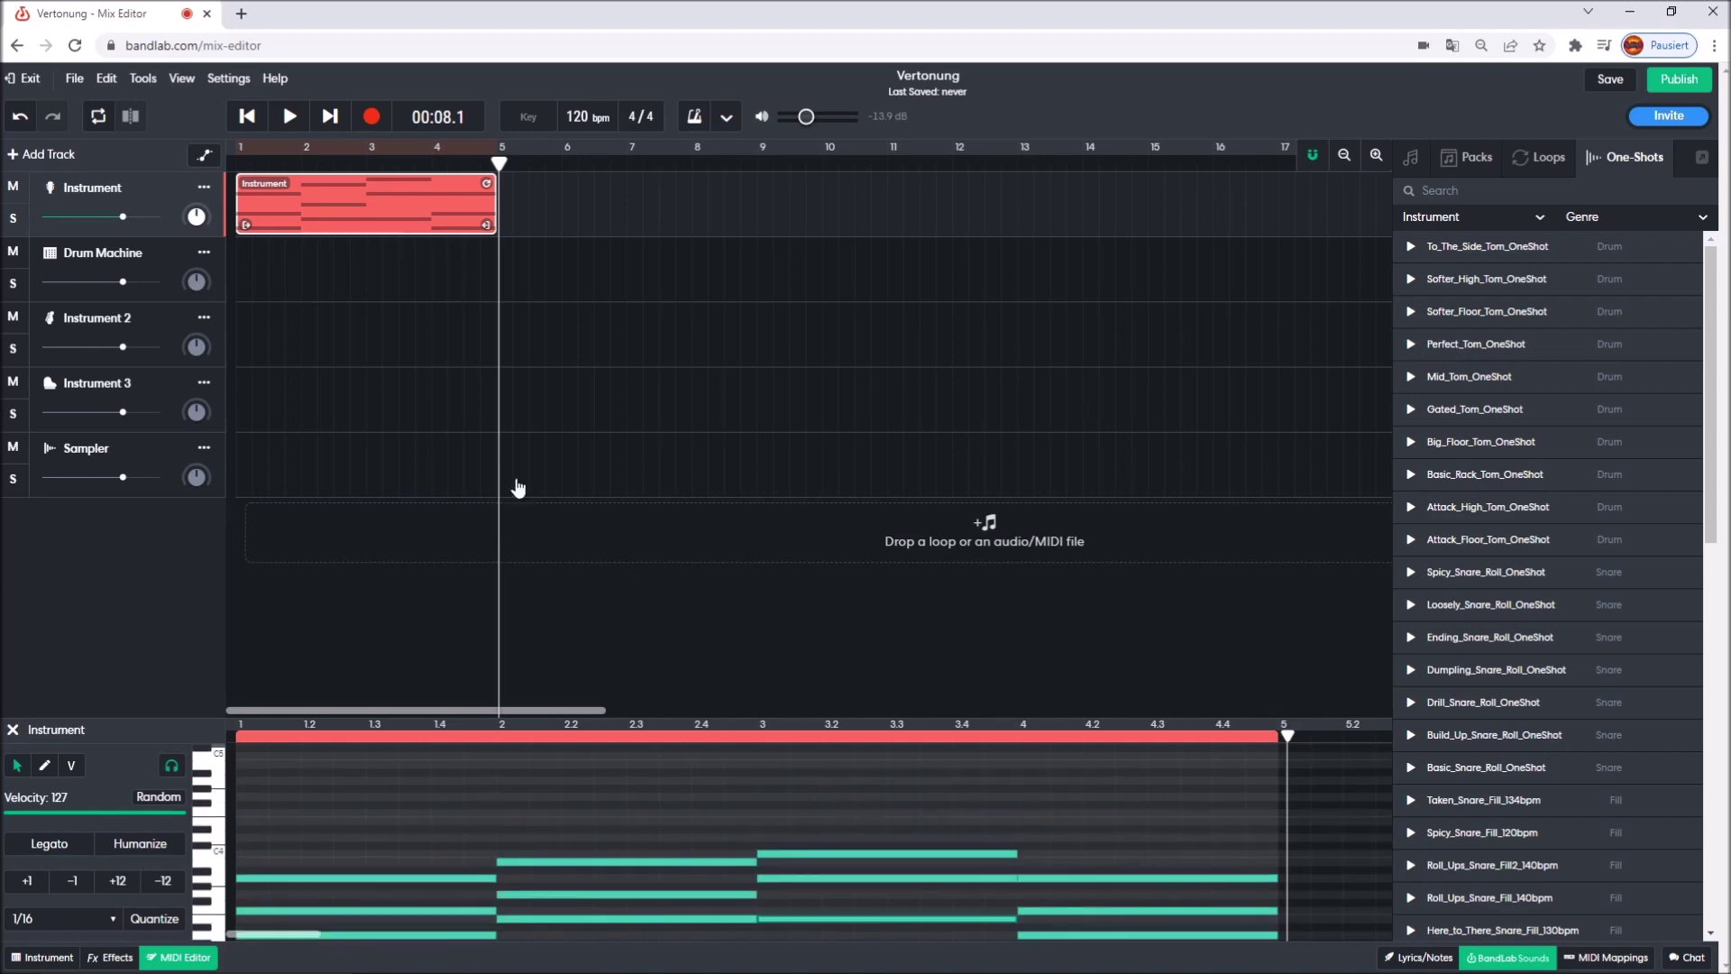
Transpose the lowered E3 note of the bar 3 chord back up one octave (+12)
{"action": "left_click", "coordinate": [115, 881]}
{"action": "scroll", "coordinate": [1100, 862], "scroll_direction": "down", "scroll_amount": 1}
{"action": "scroll", "coordinate": [959, 829], "scroll_direction": "up", "scroll_amount": 1}
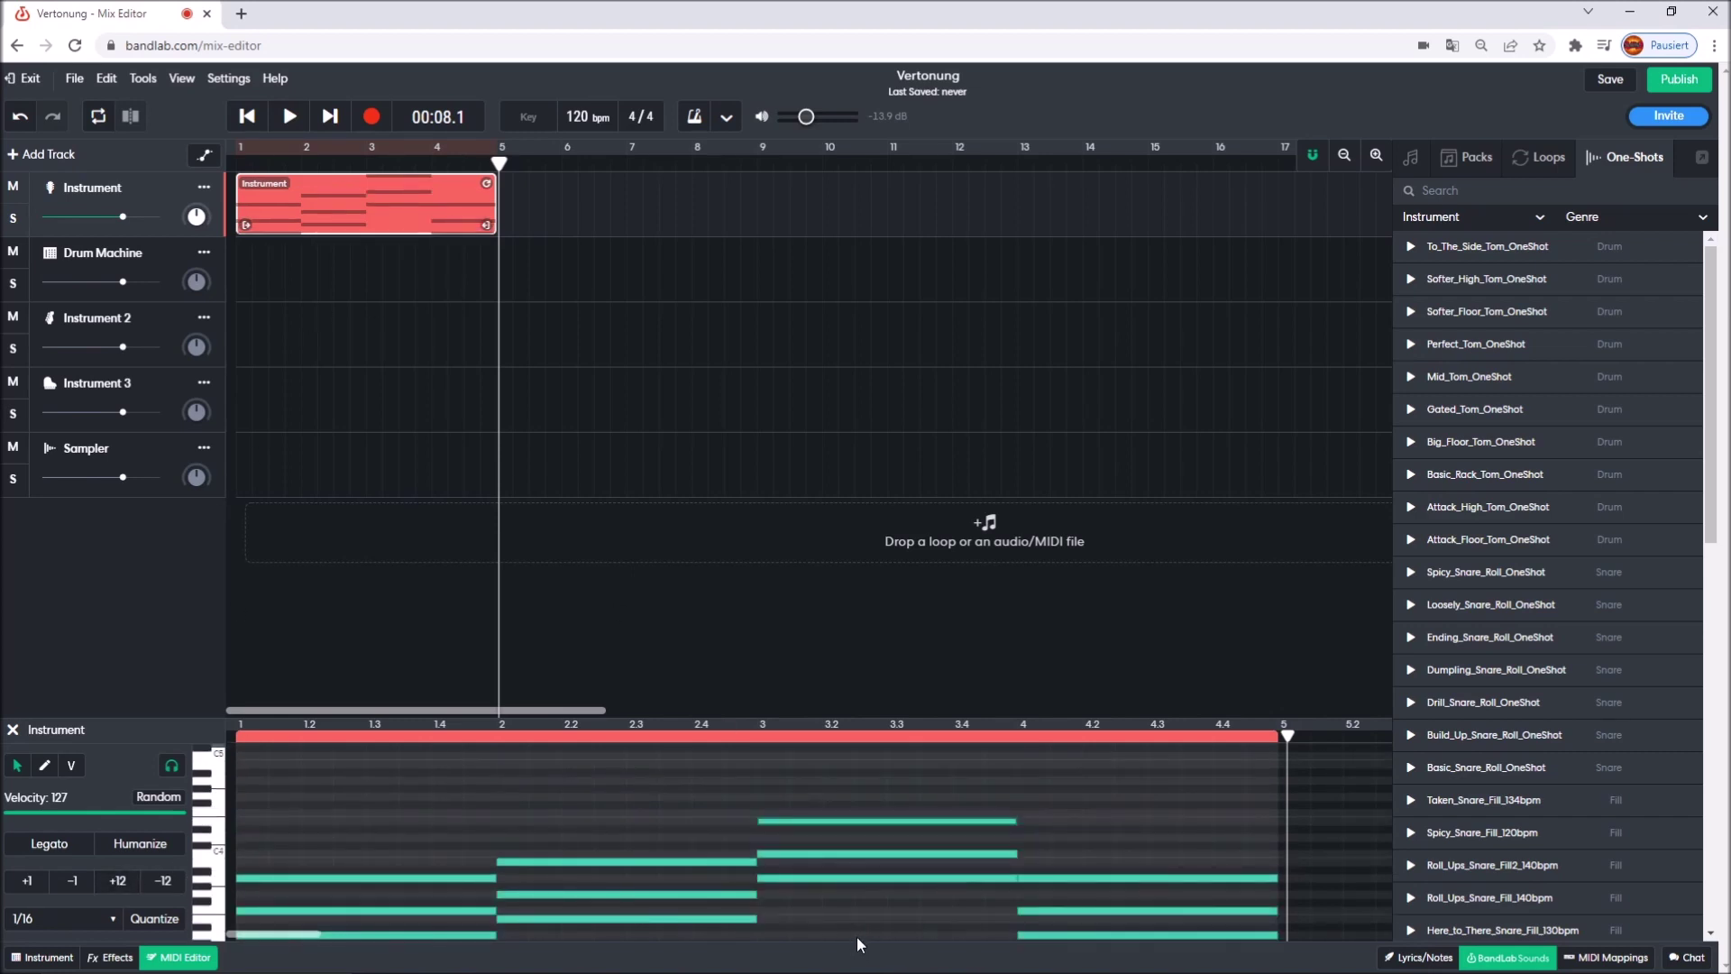
{"action": "scroll", "coordinate": [865, 937], "scroll_direction": "down", "scroll_amount": 2}
{"action": "scroll", "coordinate": [890, 930], "scroll_direction": "up", "scroll_amount": 2}
Loop the four-bar Instrument region out to bar 17, play it from the beginning, and return the playhead to the start
{"action": "left_click_drag", "start_coordinate": [495, 181], "coordinate": [1260, 220]}
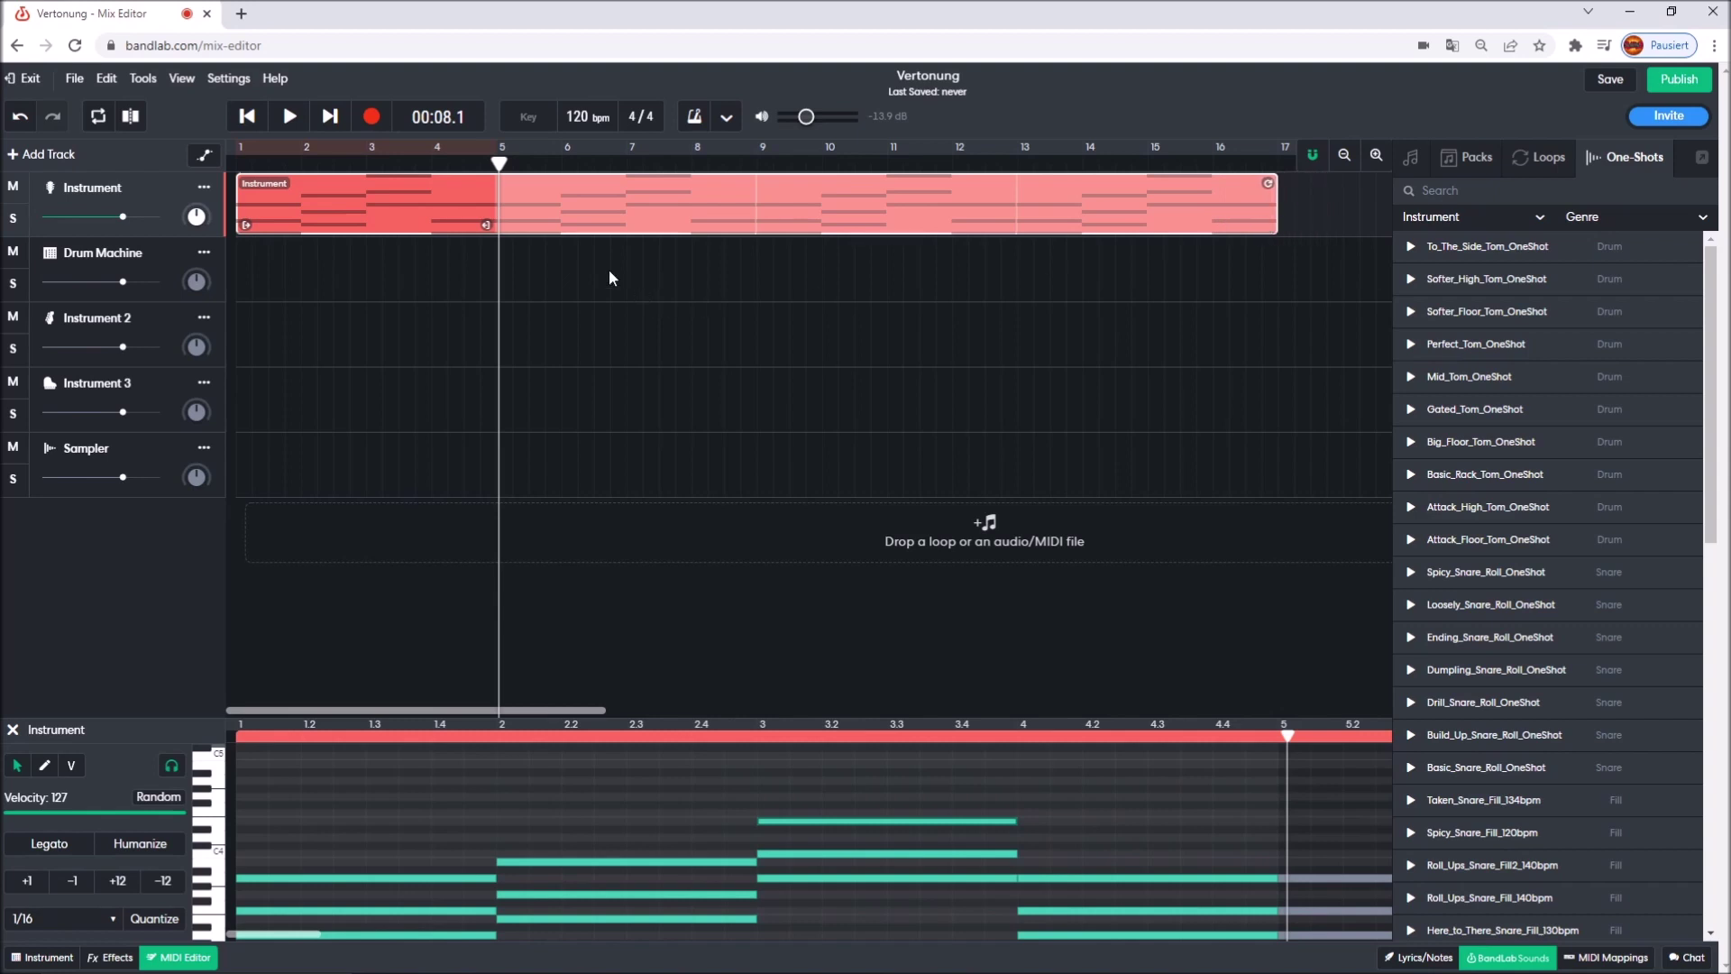
{"action": "left_click", "coordinate": [383, 197]}
{"action": "key", "text": "Return"}
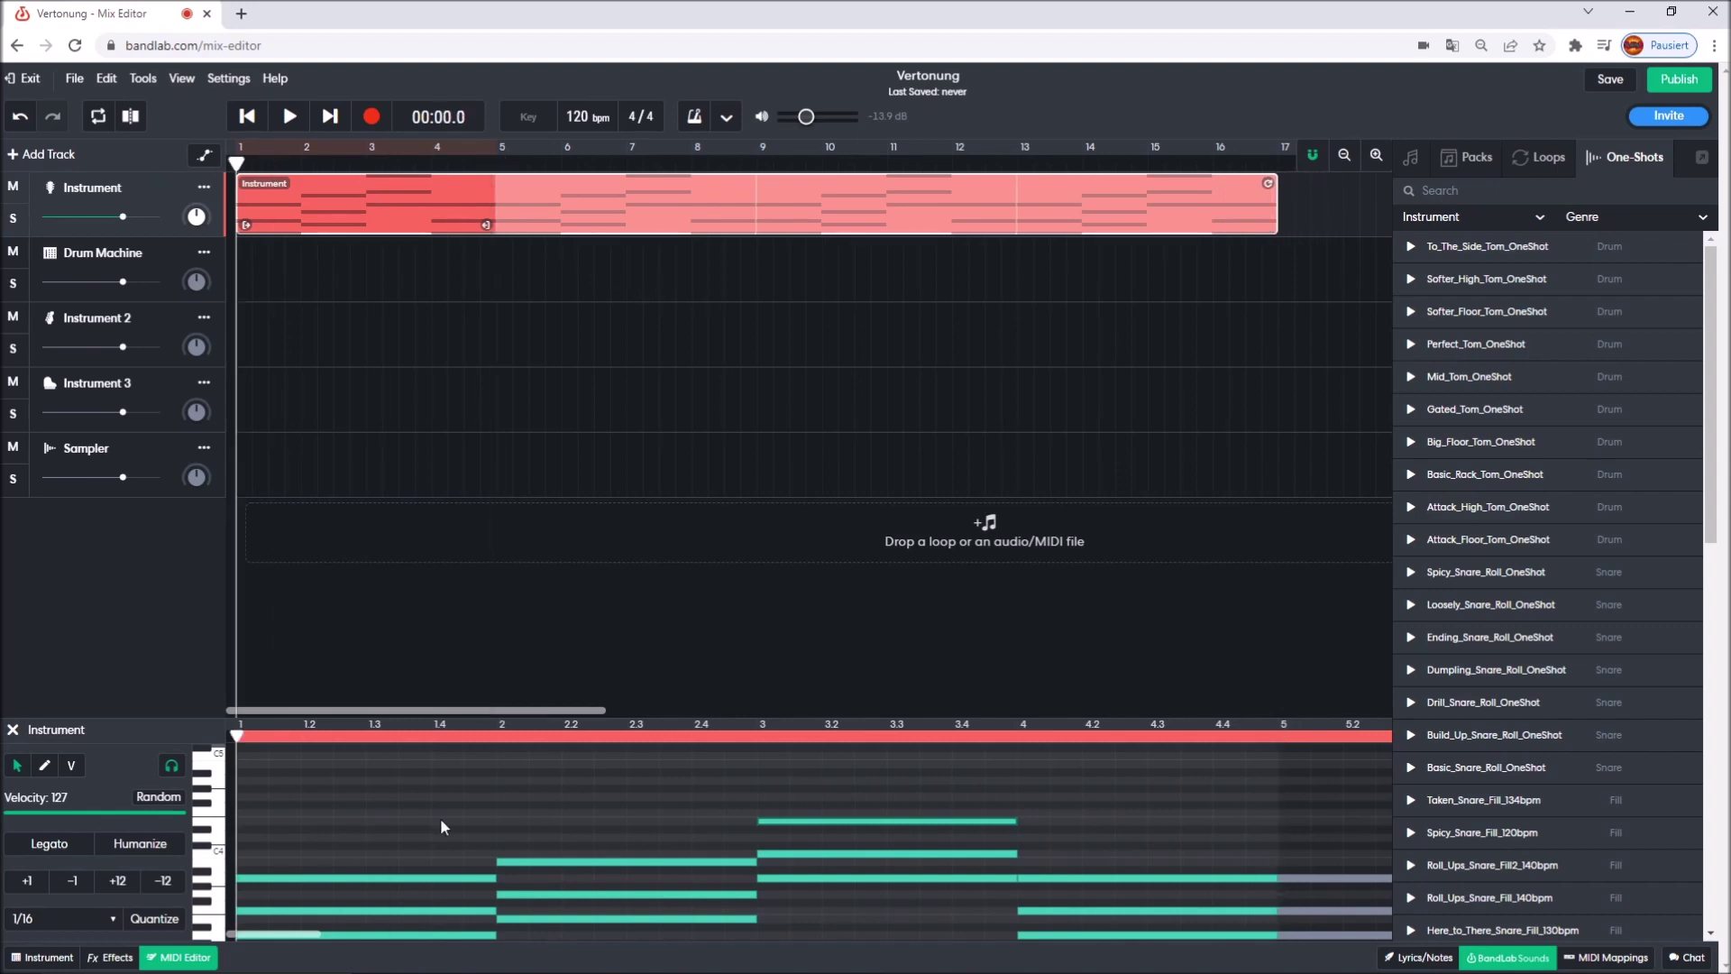
{"action": "left_click", "coordinate": [286, 117]}
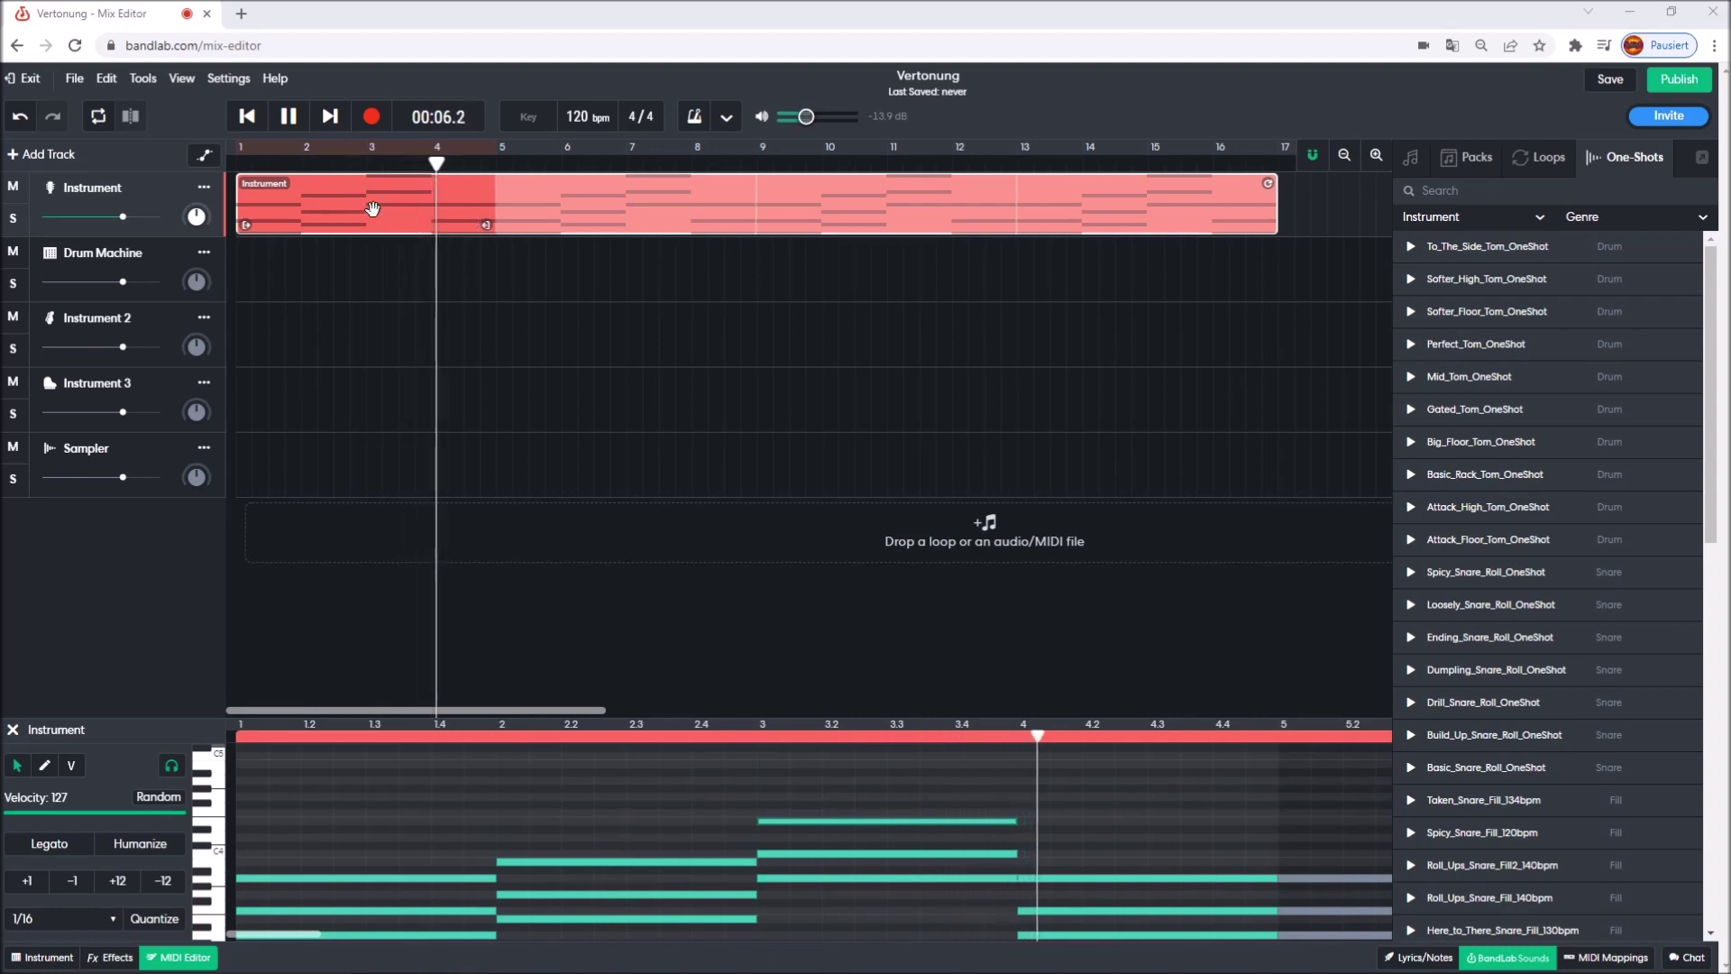
{"action": "left_click", "coordinate": [289, 119]}
{"action": "key", "text": "Return"}
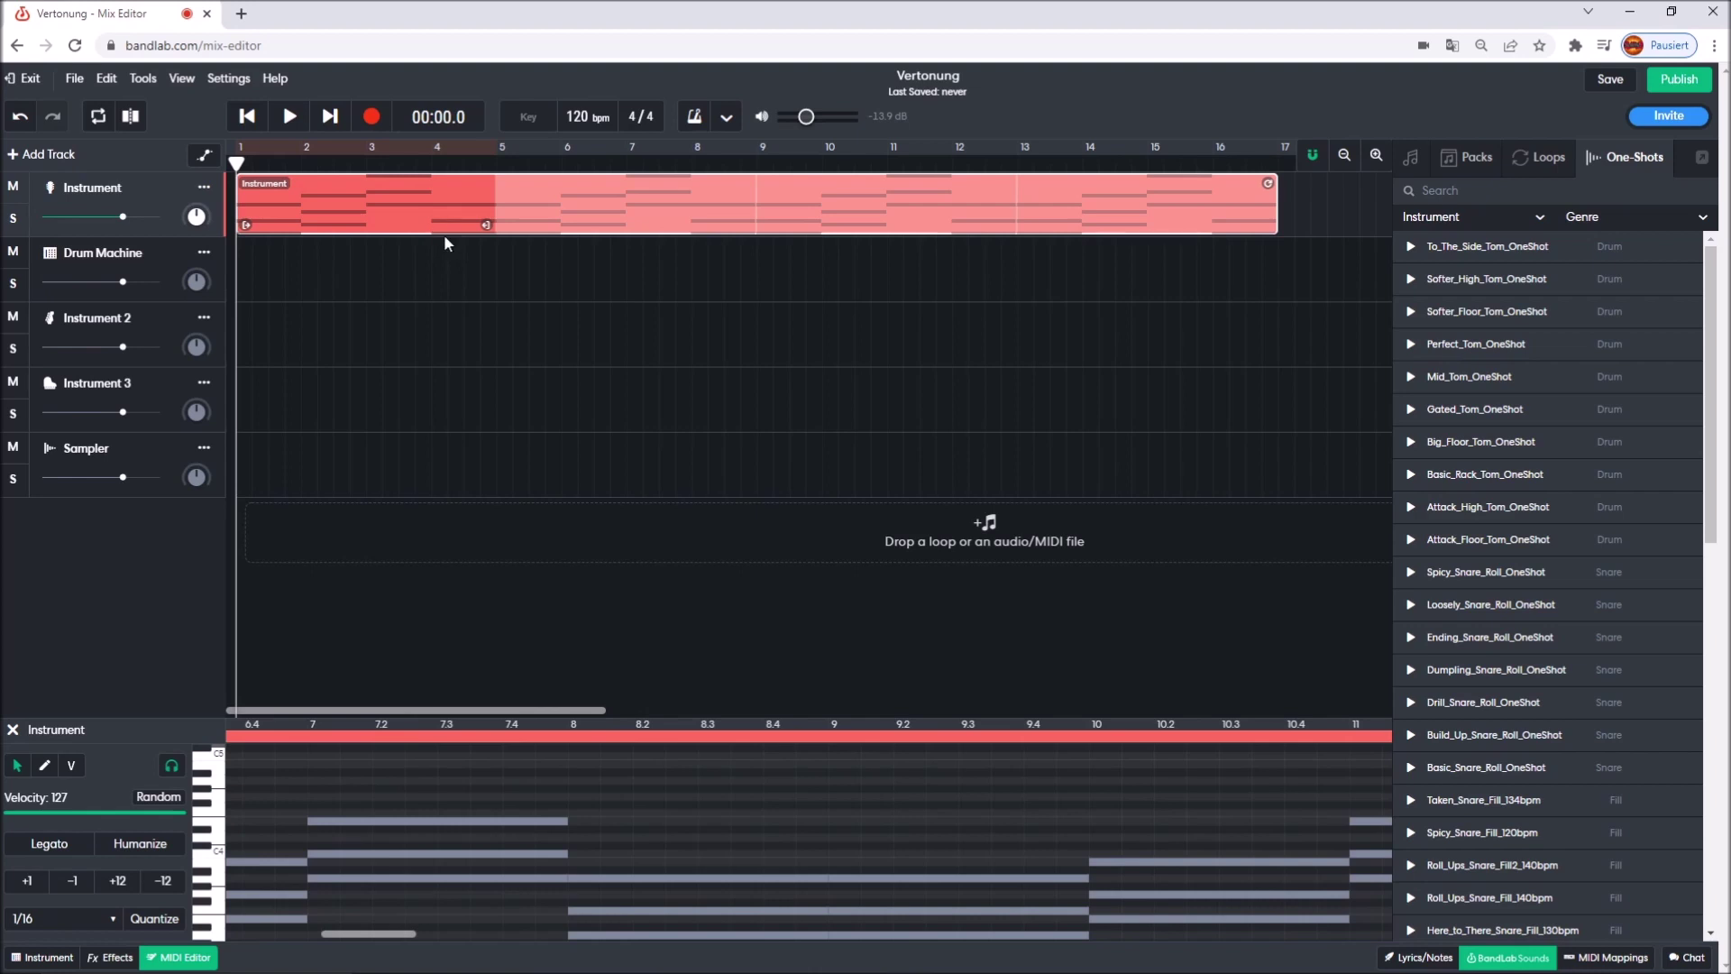
Delete the three notes of the bar 4 chord and shorten the looped Instrument region to end at bar 5
{"action": "scroll", "coordinate": [533, 826], "scroll_direction": "down", "scroll_amount": 3}
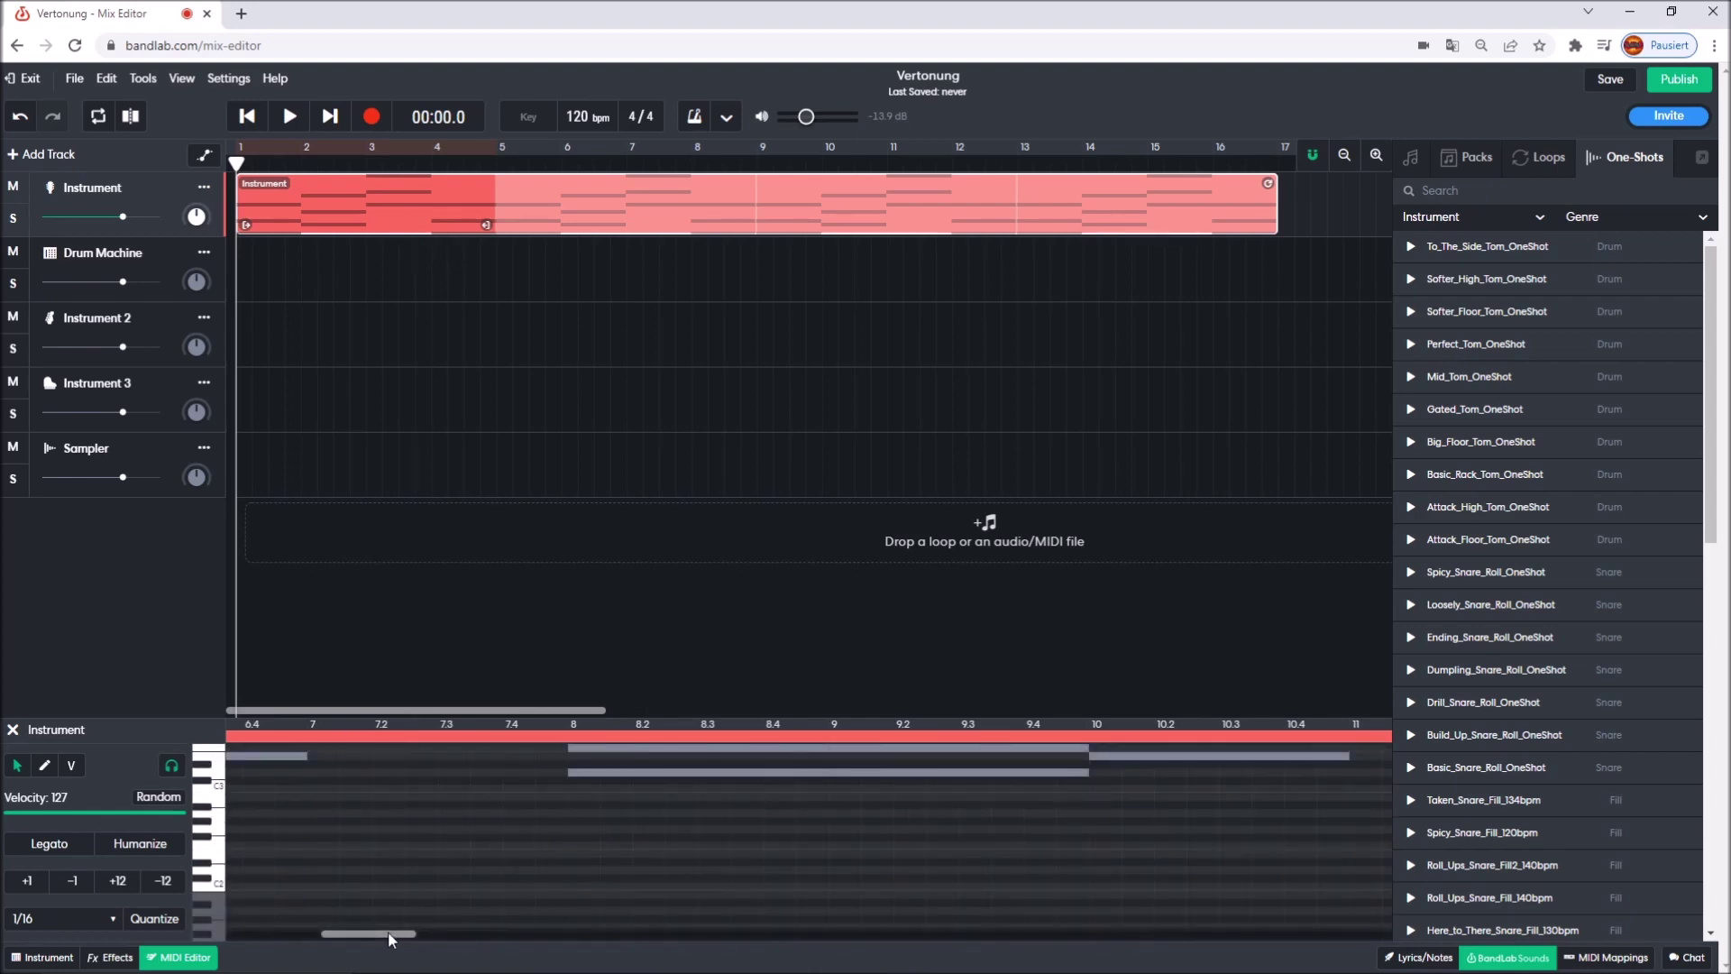
{"action": "left_click_drag", "start_coordinate": [387, 930], "coordinate": [276, 949]}
{"action": "scroll", "coordinate": [618, 890], "scroll_direction": "up", "scroll_amount": 2}
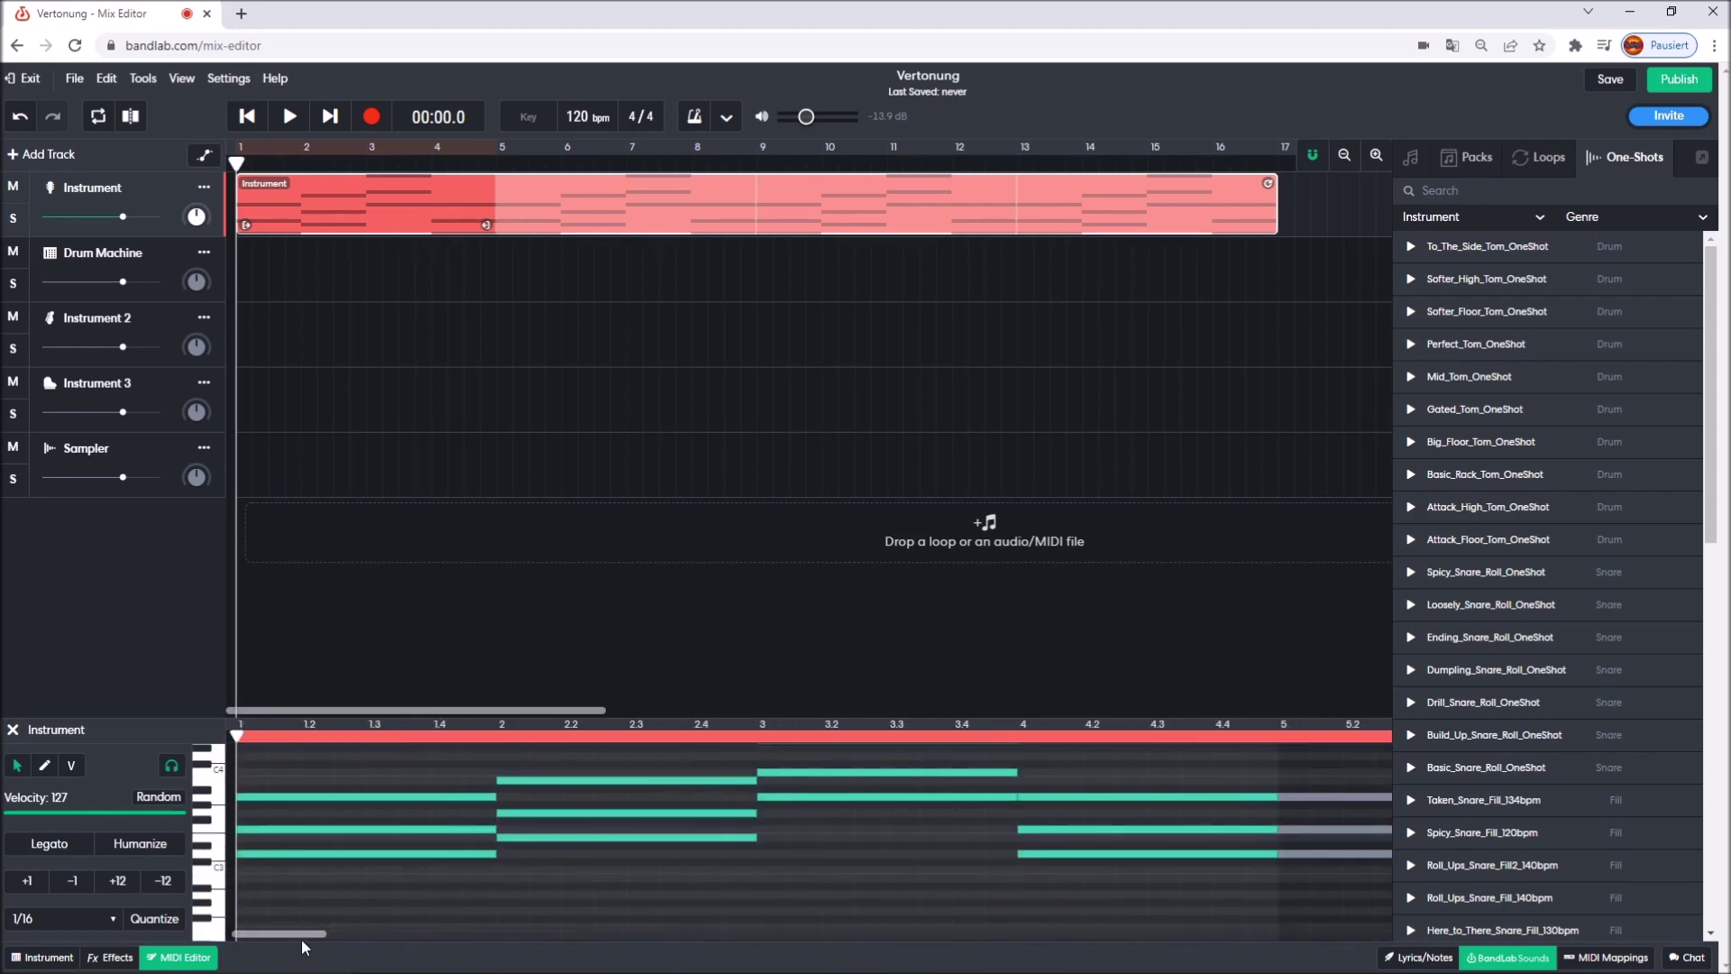
{"action": "scroll", "coordinate": [301, 938], "scroll_direction": "right", "scroll_amount": 3}
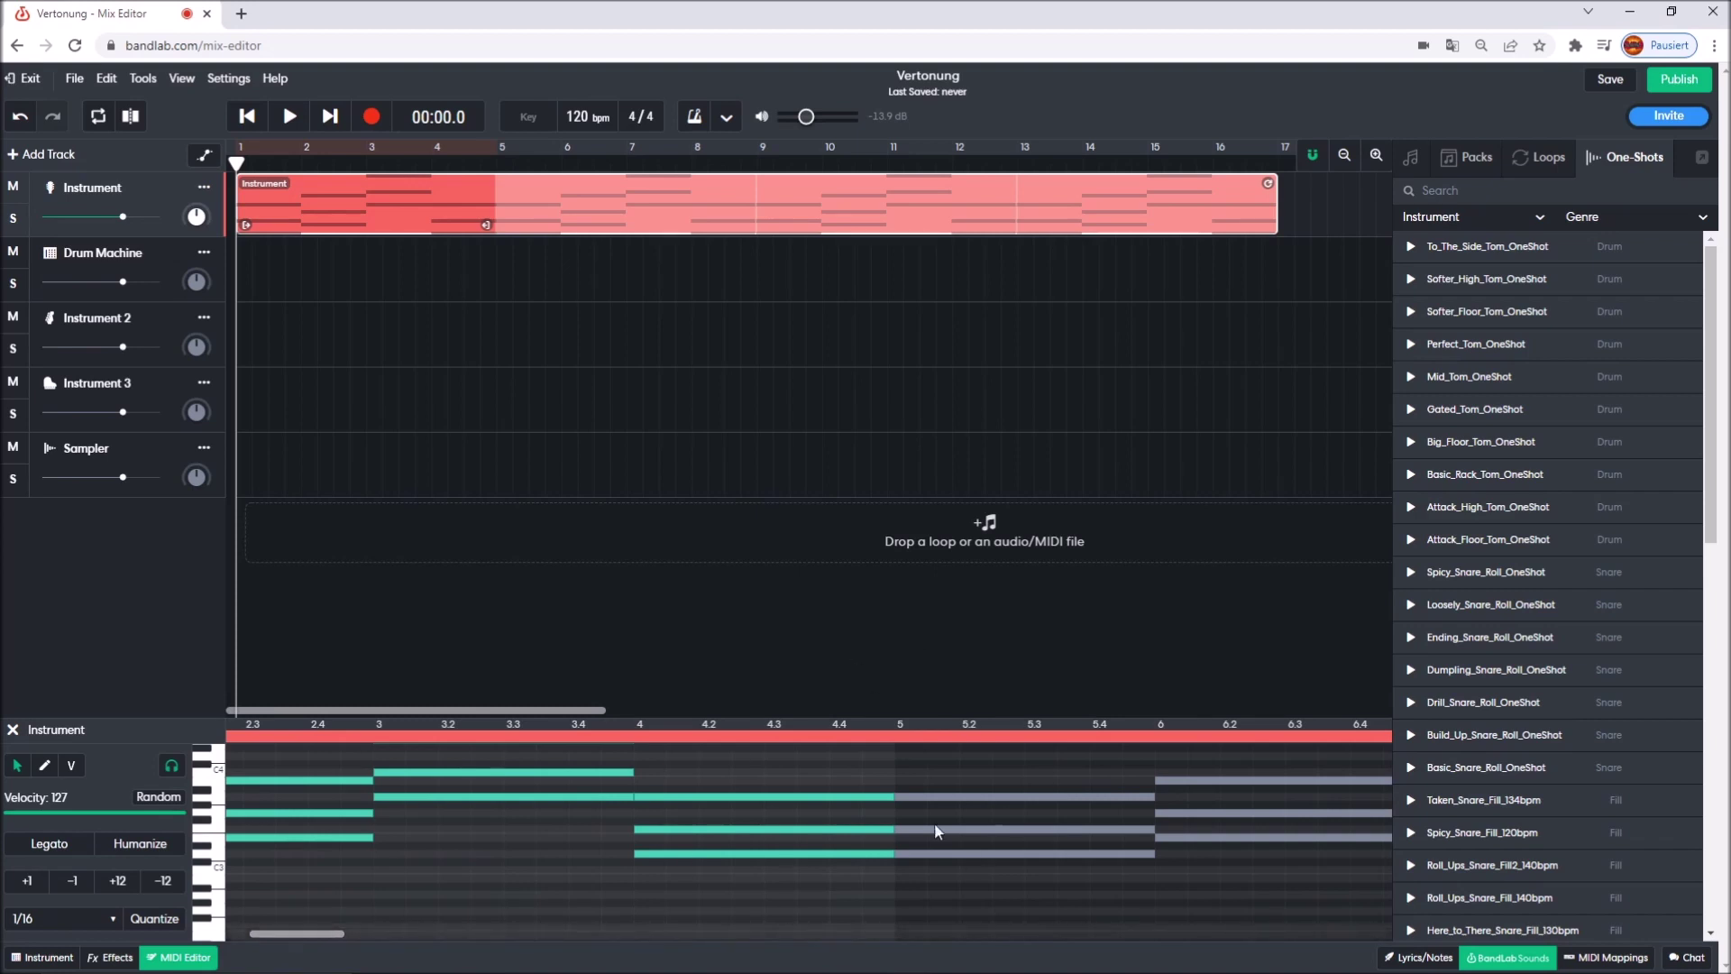
{"action": "left_click", "coordinate": [768, 799]}
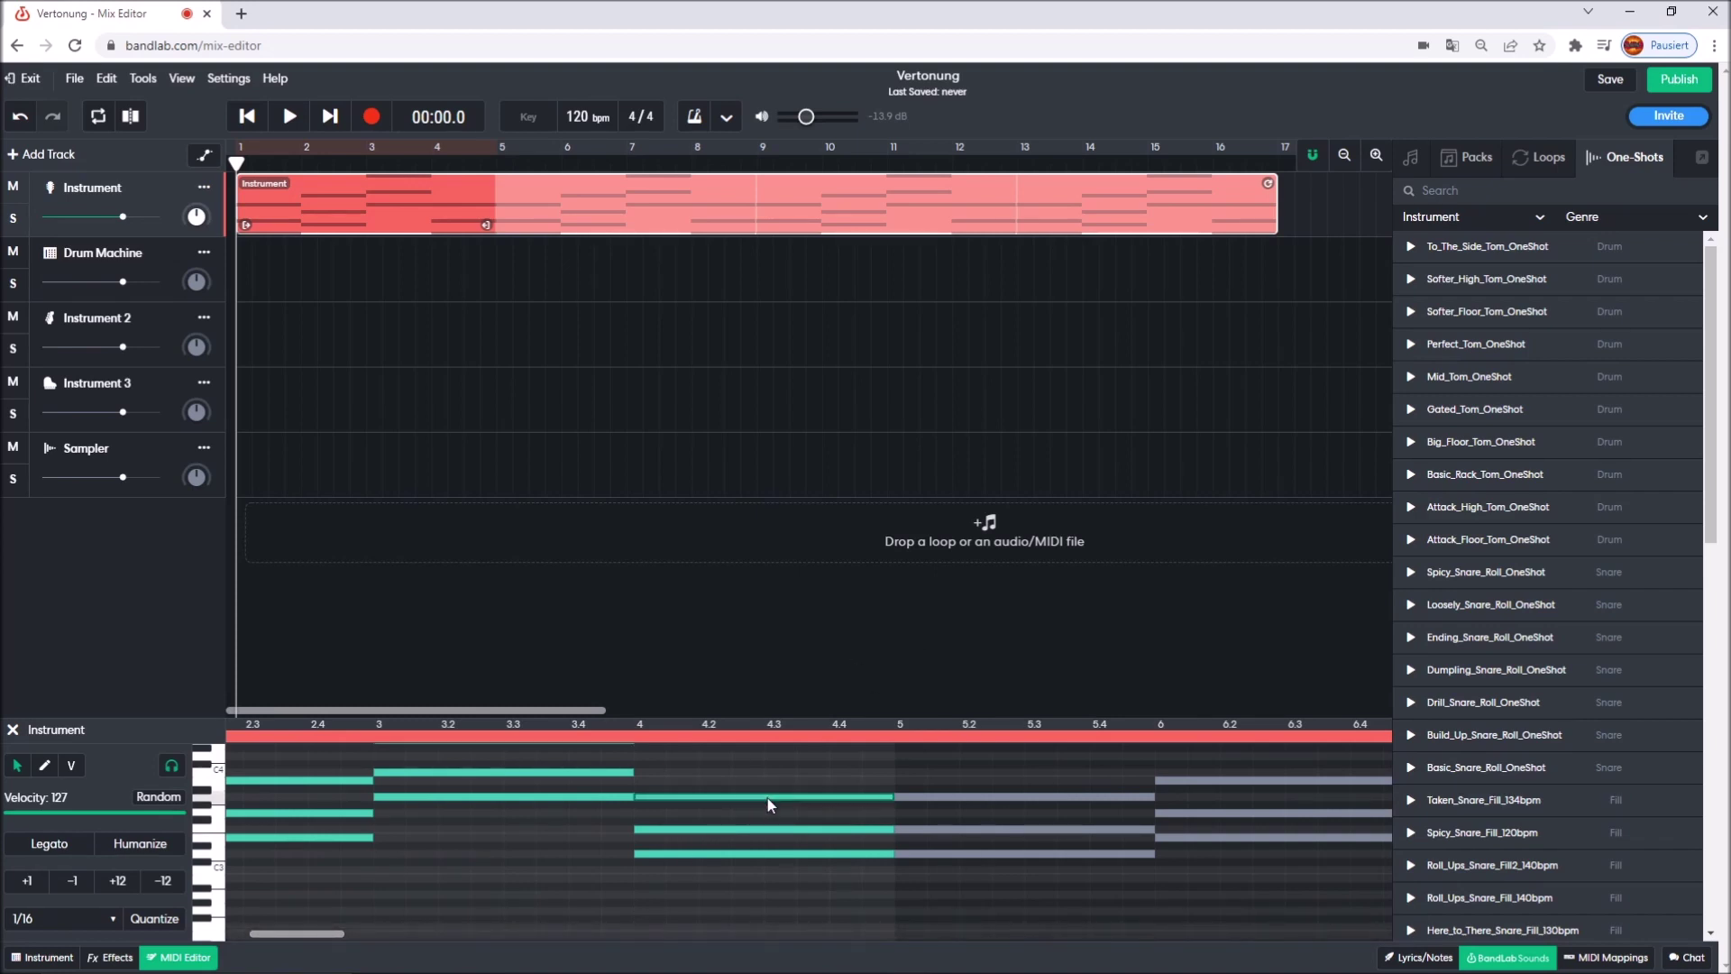
{"action": "double_click", "coordinate": [766, 797]}
{"action": "double_click", "coordinate": [776, 828]}
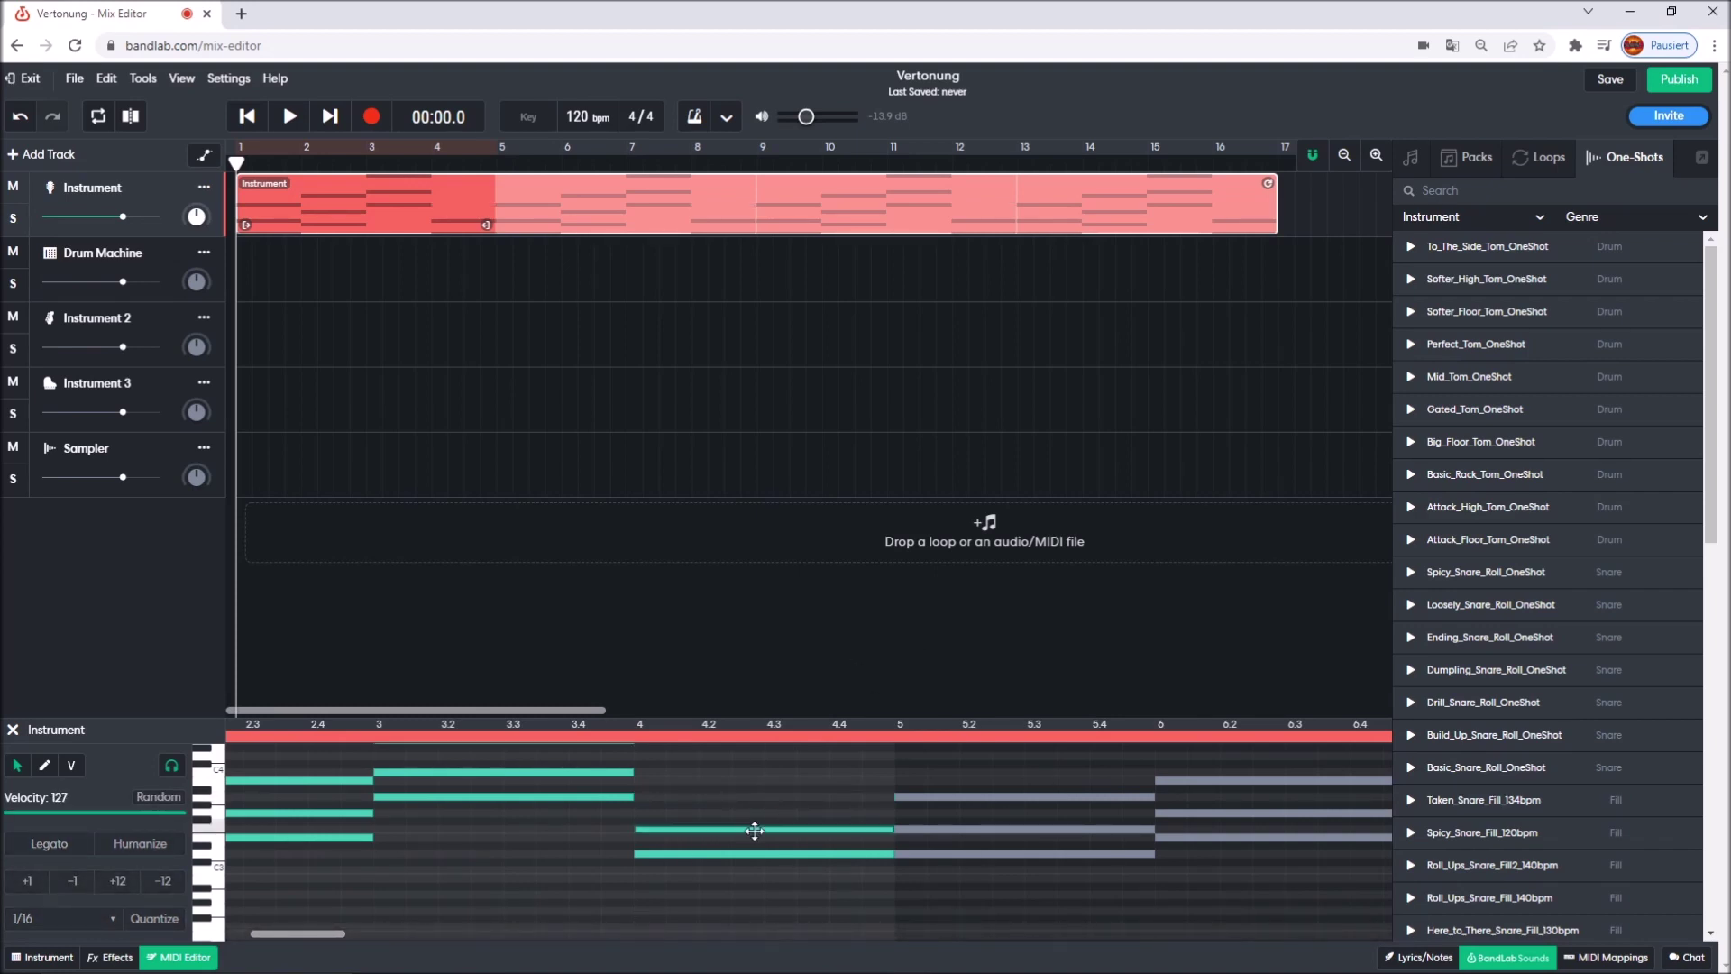
{"action": "double_click", "coordinate": [787, 853]}
{"action": "left_click_drag", "start_coordinate": [1276, 180], "coordinate": [472, 261]}
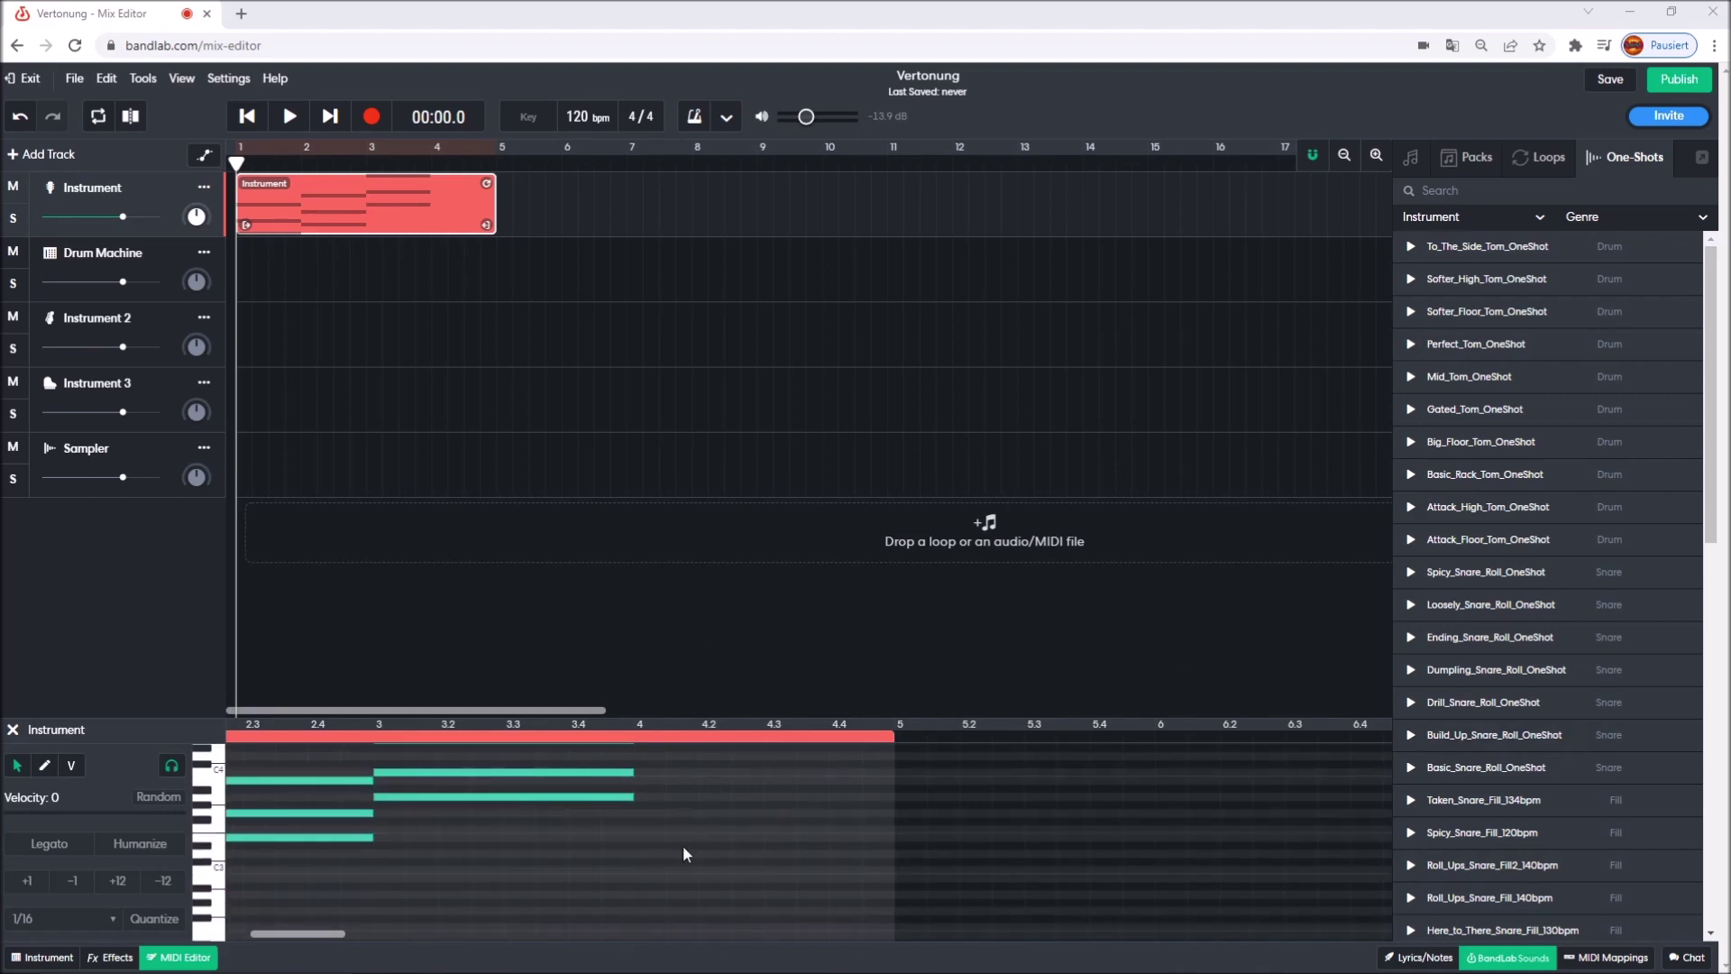
Enter the chord D3, F3 and A3 with full-bar notes in the empty bar 4 of the Instrument region
{"action": "left_click_drag", "start_coordinate": [318, 938], "coordinate": [287, 932]}
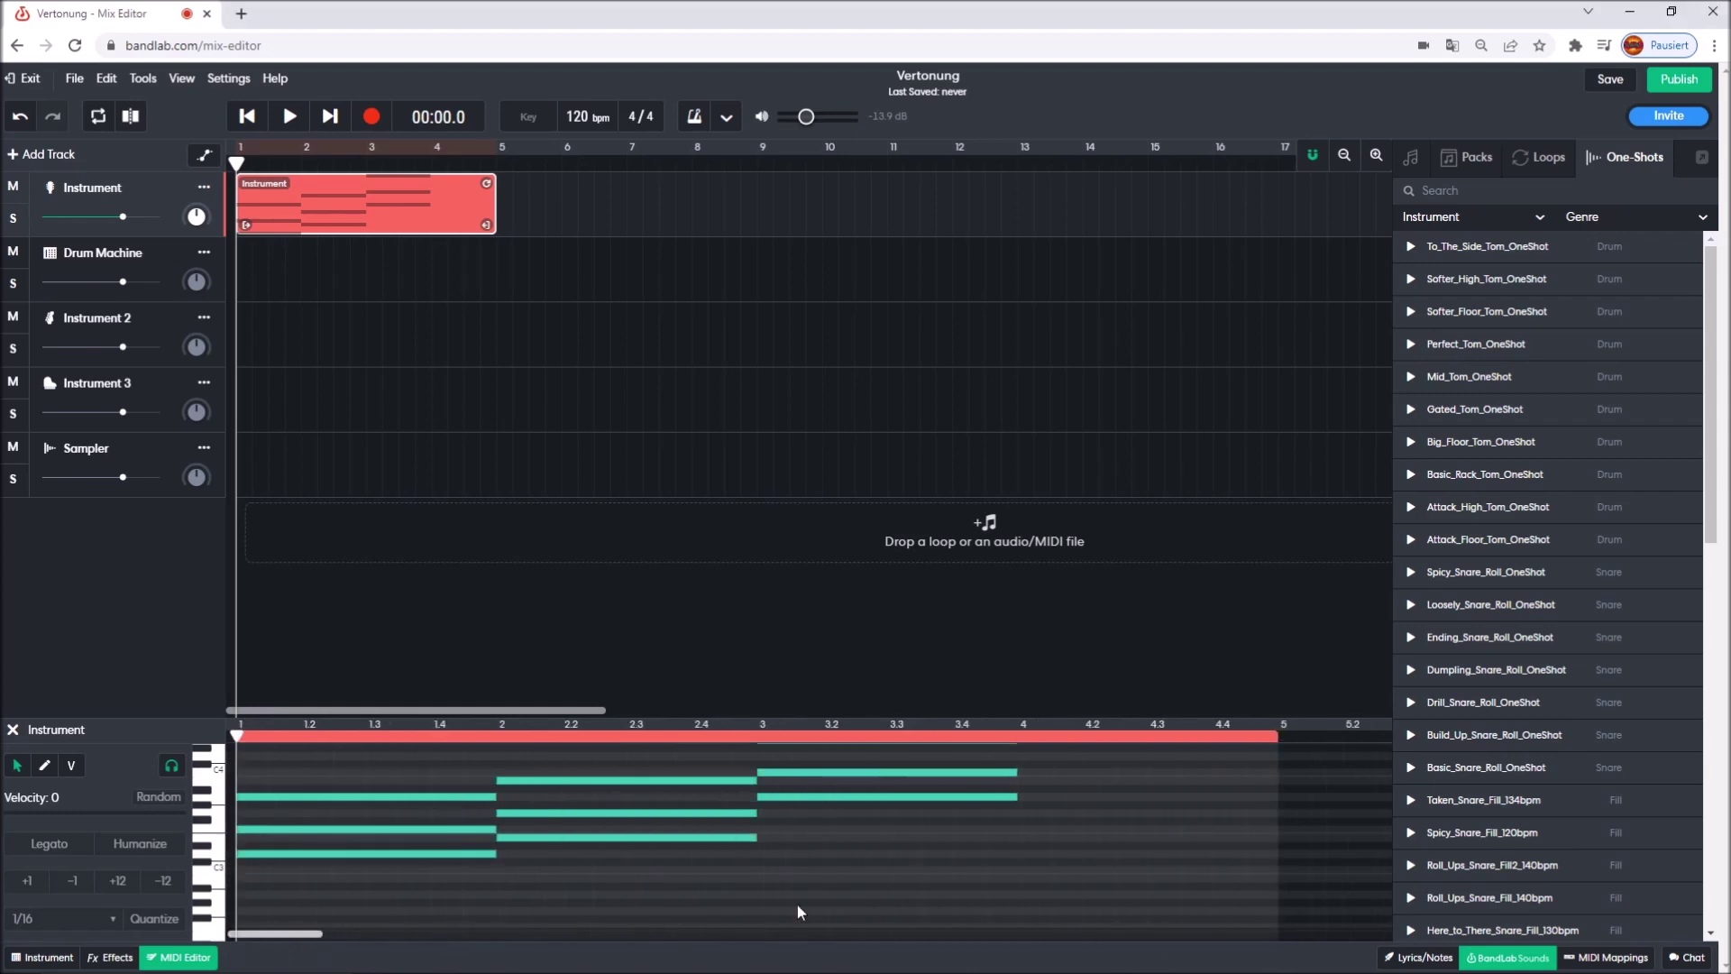
{"action": "double_click", "coordinate": [1047, 848]}
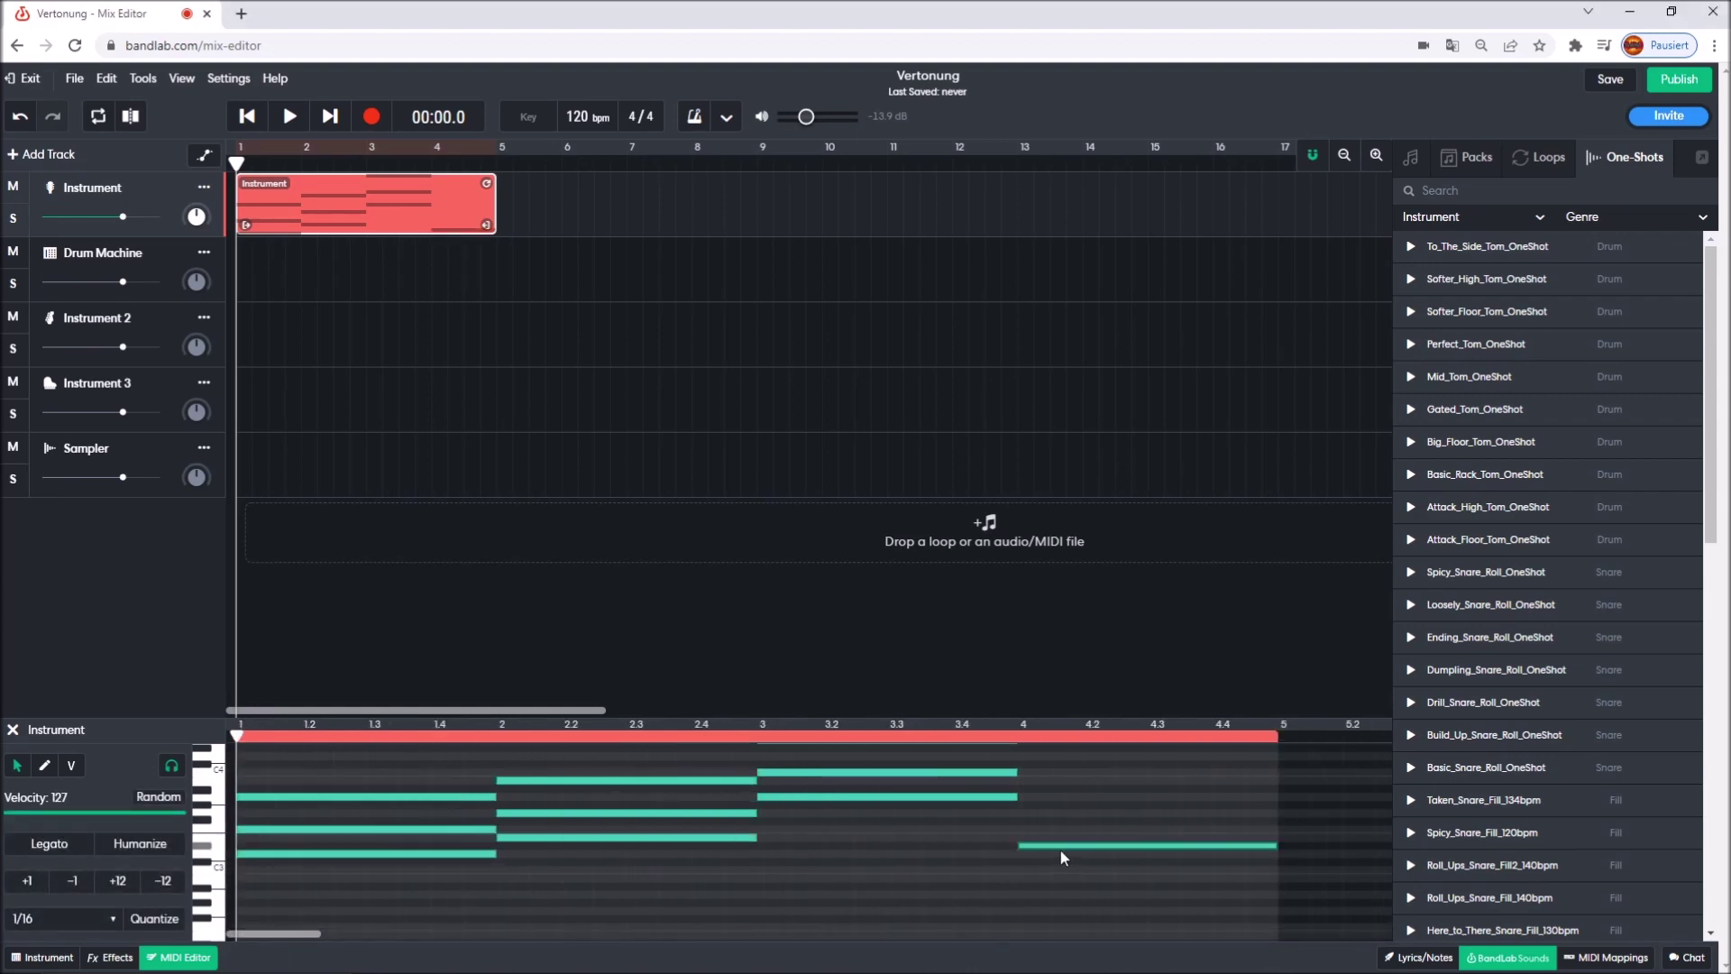
{"action": "left_click_drag", "start_coordinate": [1041, 849], "coordinate": [1050, 856]}
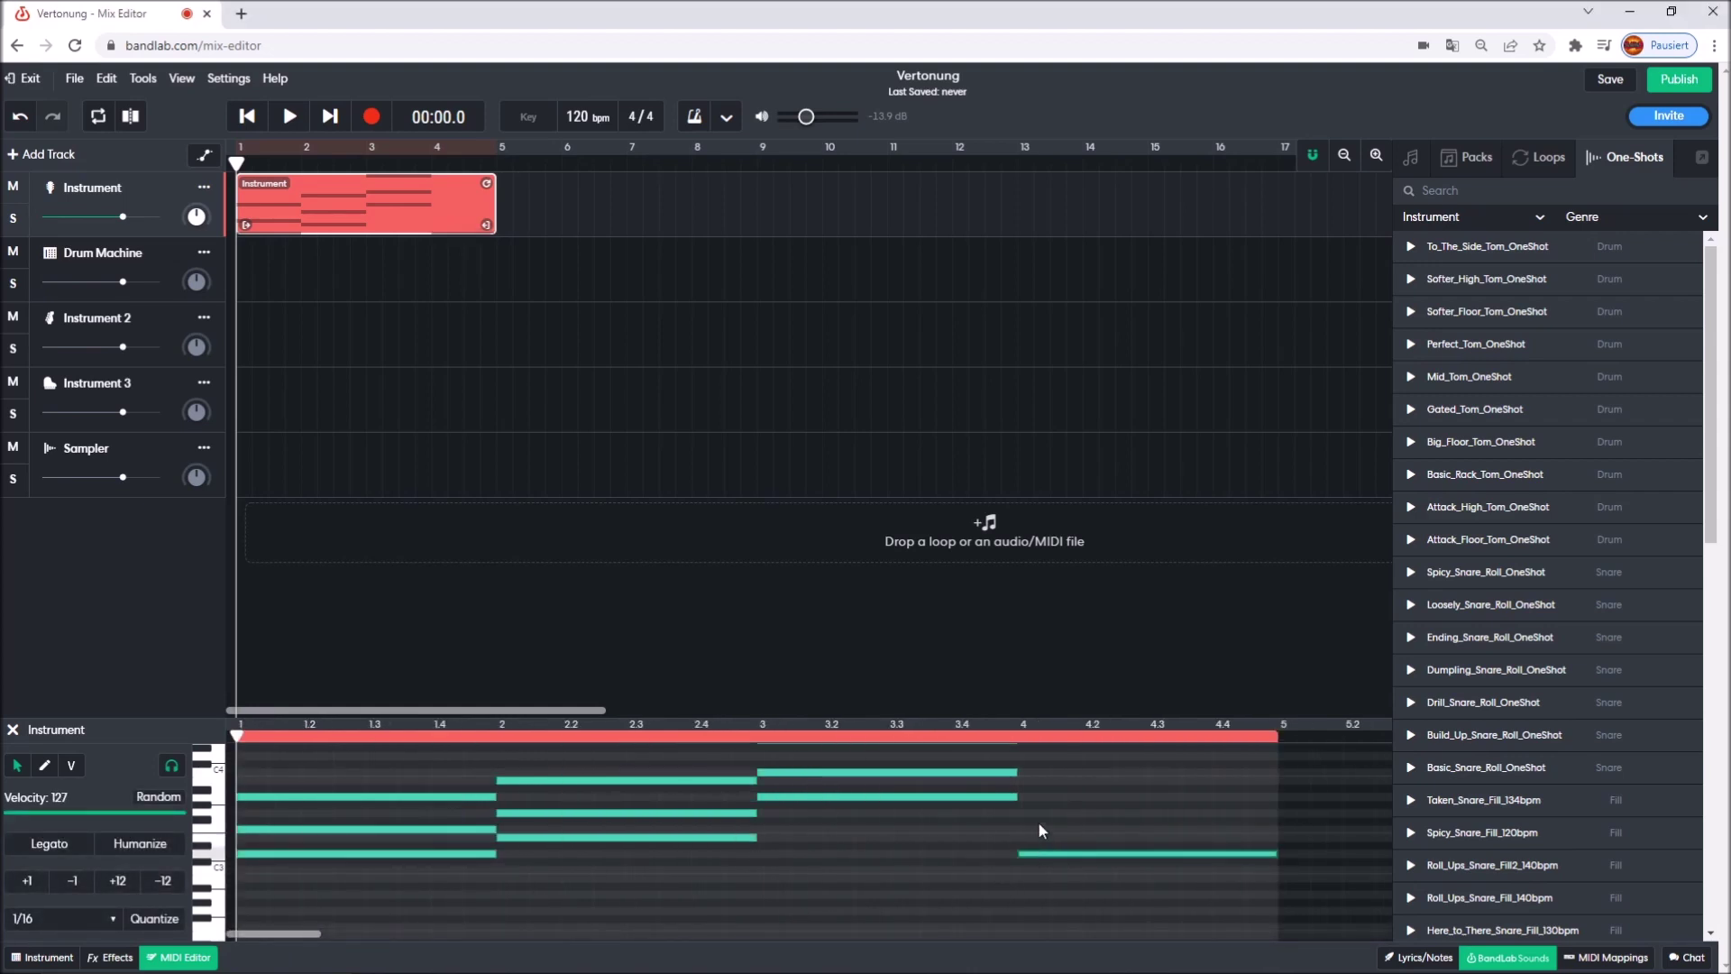
{"action": "double_click", "coordinate": [1051, 823]}
{"action": "left_click_drag", "start_coordinate": [1056, 822], "coordinate": [1062, 832]}
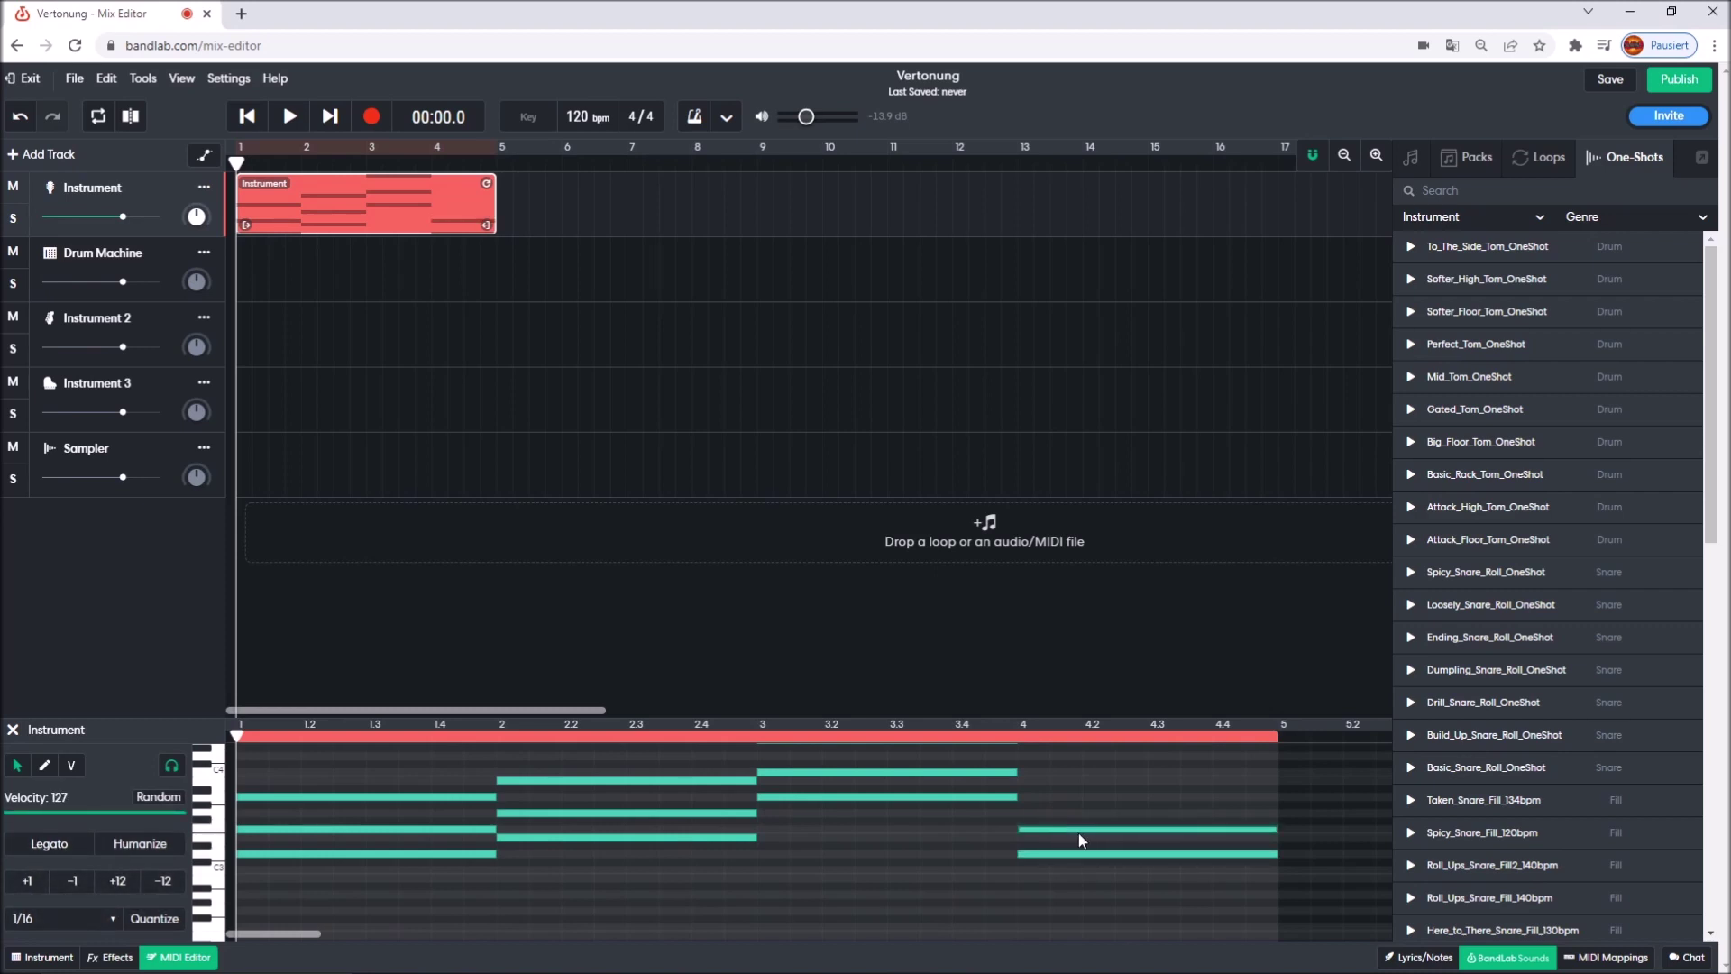
{"action": "double_click", "coordinate": [1035, 795]}
Trim the beginning of all three bar 4 notes so they start halfway through beat 3 and end with the bar
{"action": "left_click_drag", "start_coordinate": [1058, 799], "coordinate": [1181, 800]}
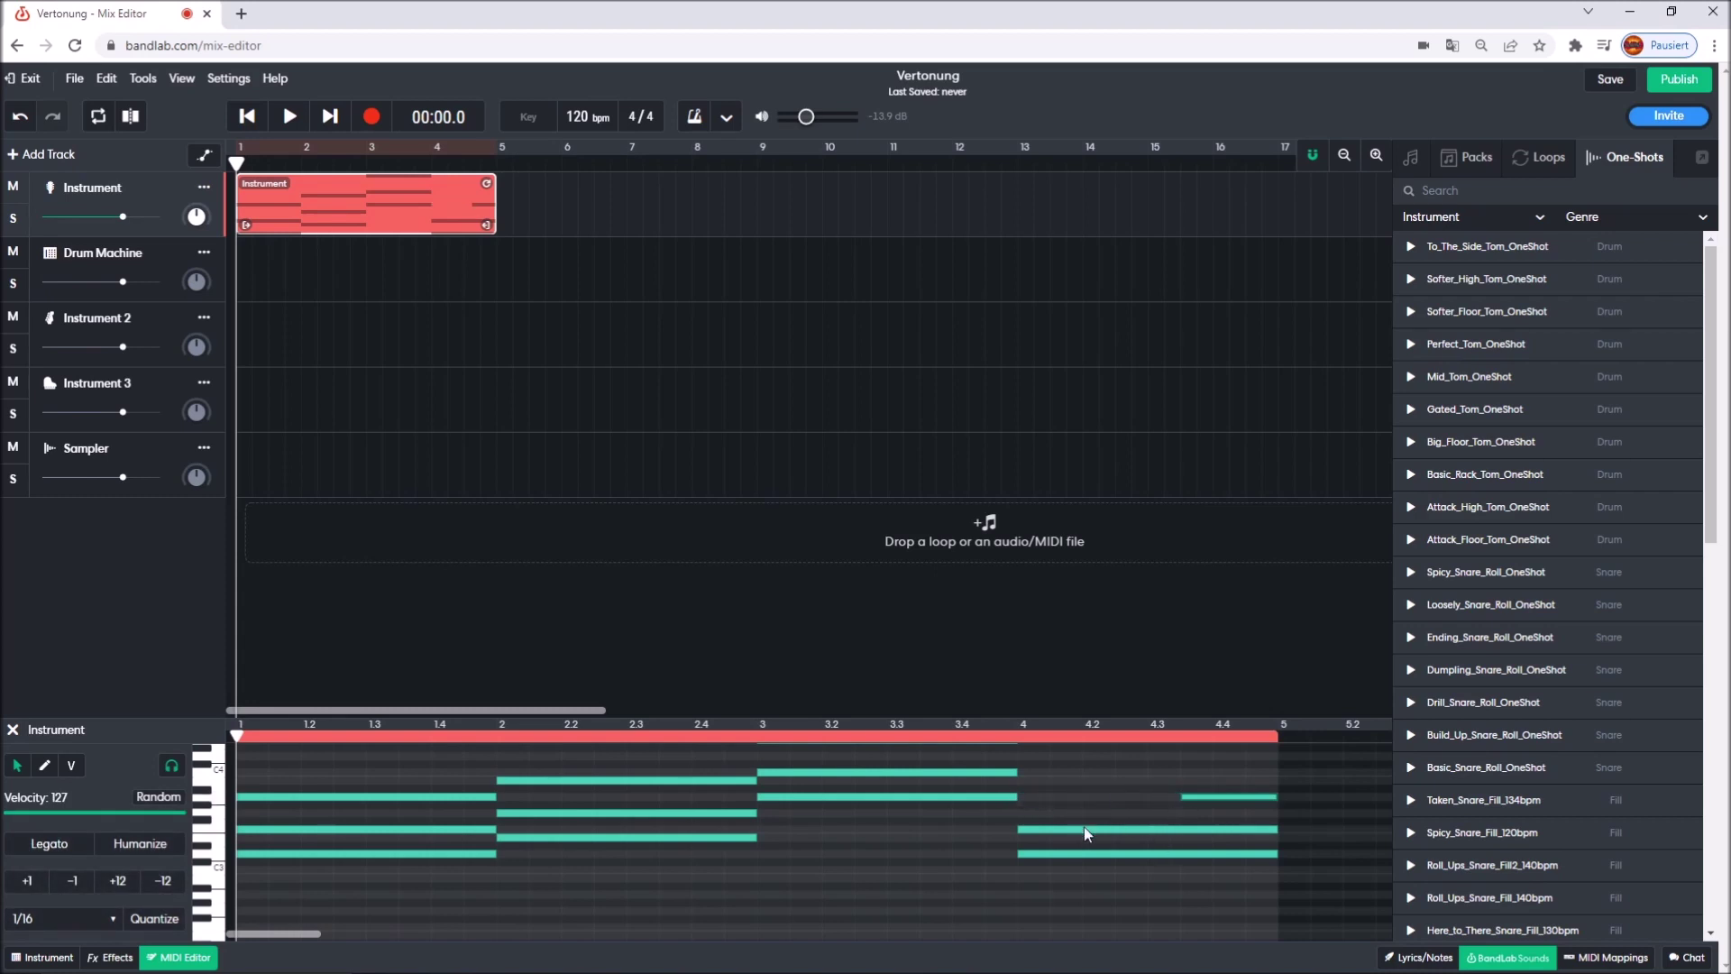
{"action": "left_click_drag", "start_coordinate": [1019, 837], "coordinate": [1172, 850]}
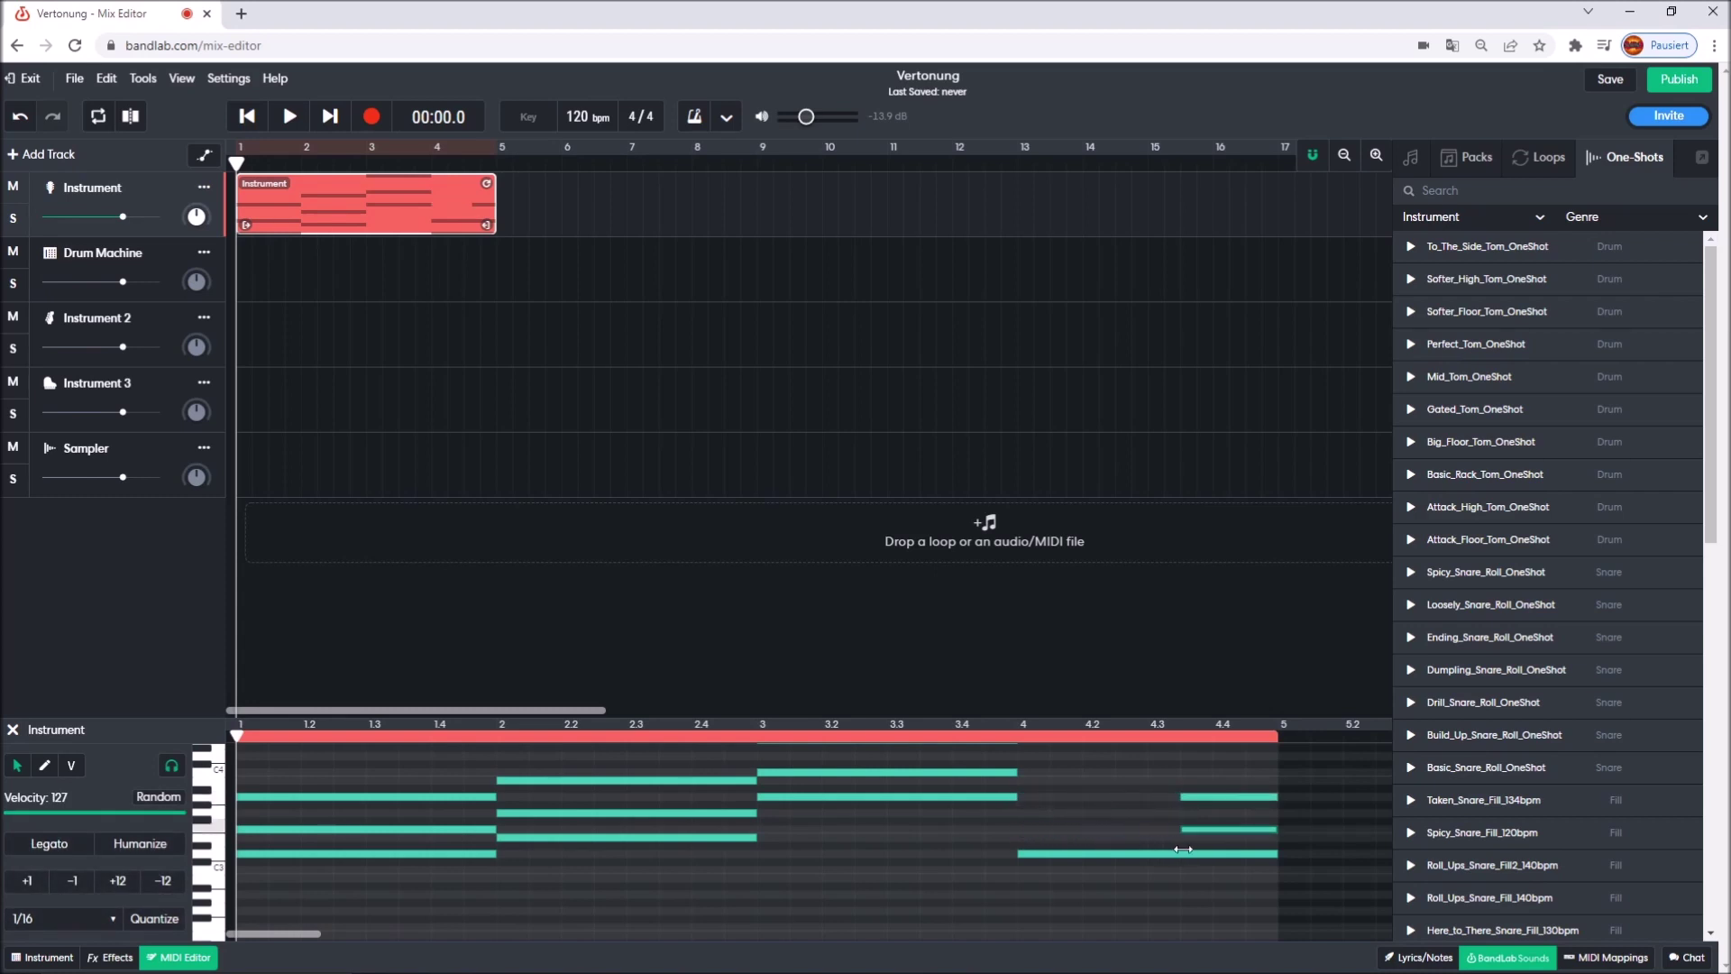
{"action": "left_click_drag", "start_coordinate": [1024, 854], "coordinate": [1181, 854]}
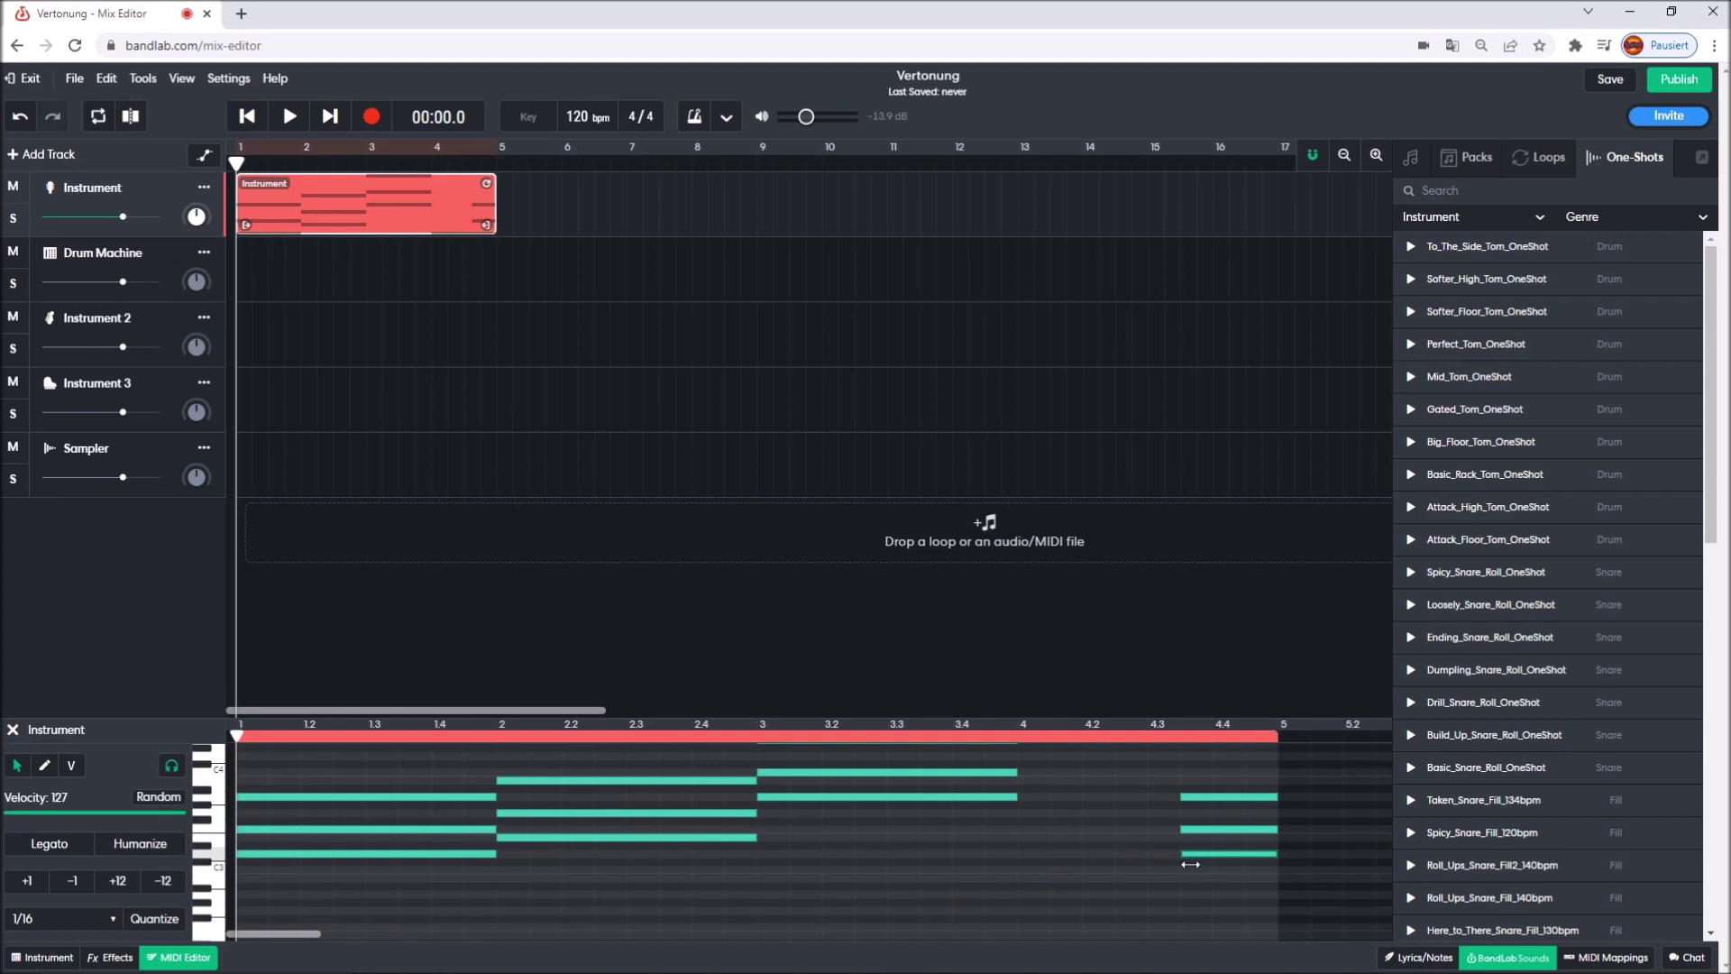
Arpeggiate the bar 4 chord by placing A3 on beat 1, F3 on beat 2 and D3 across beats 3 and 4
{"action": "left_click_drag", "start_coordinate": [1208, 799], "coordinate": [1033, 799]}
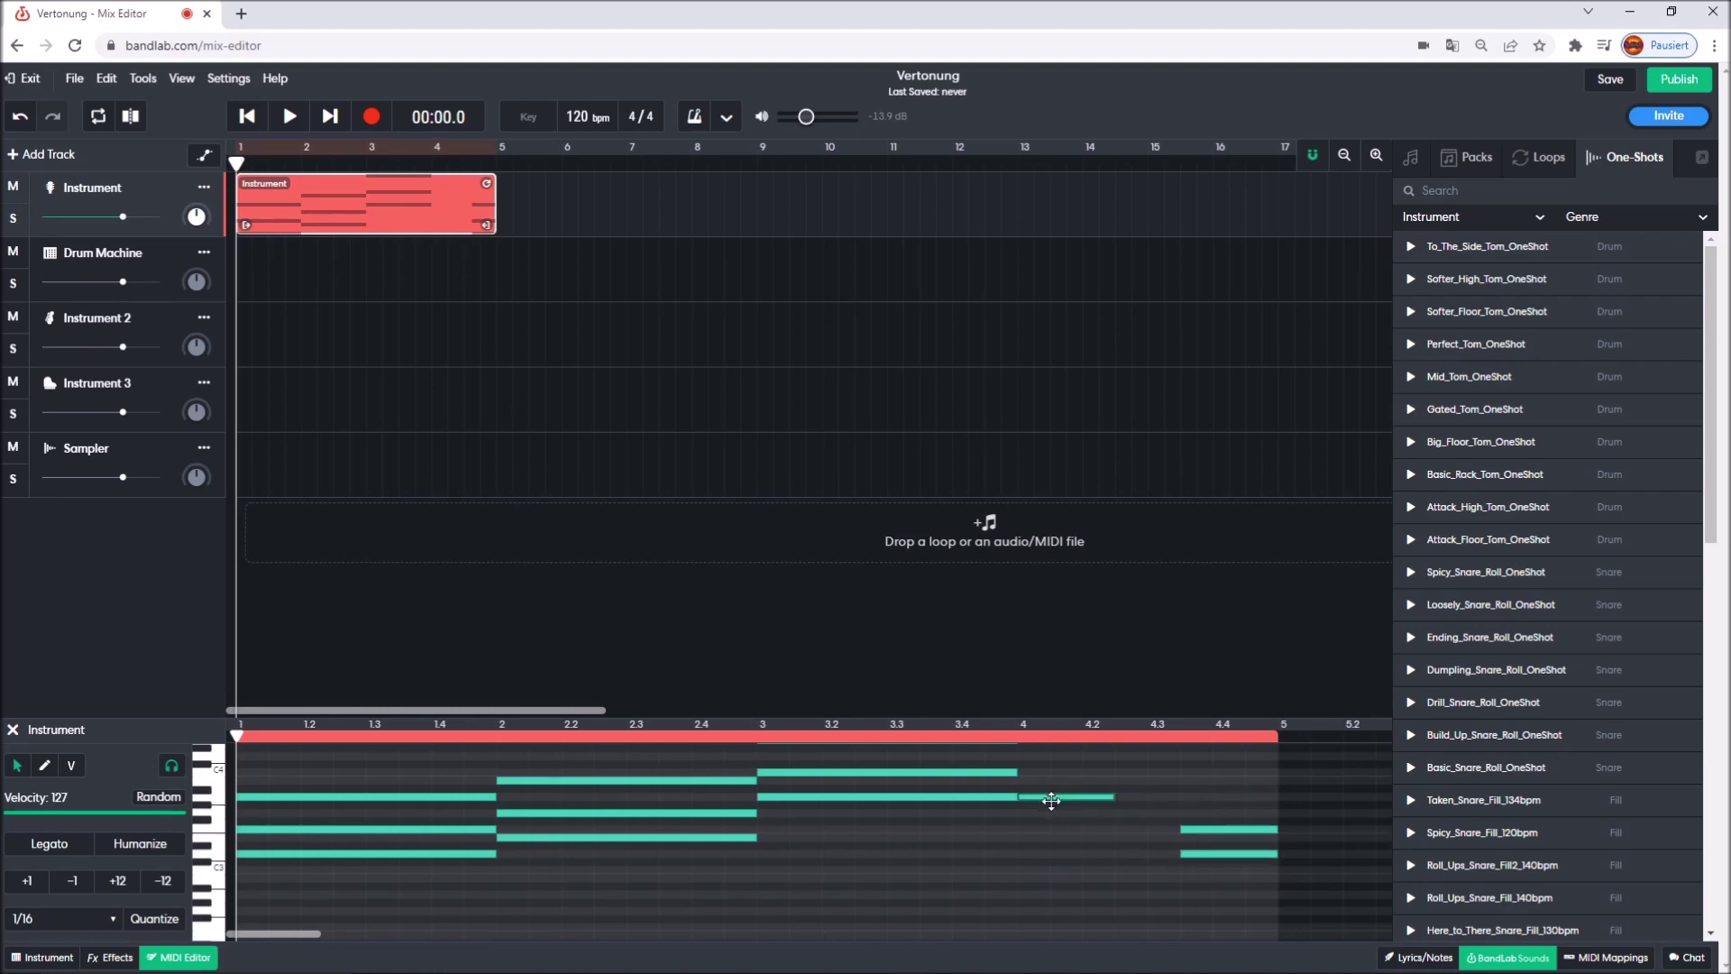
{"action": "scroll", "coordinate": [986, 841], "scroll_direction": "up", "scroll_amount": 2}
{"action": "left_click", "coordinate": [963, 878]}
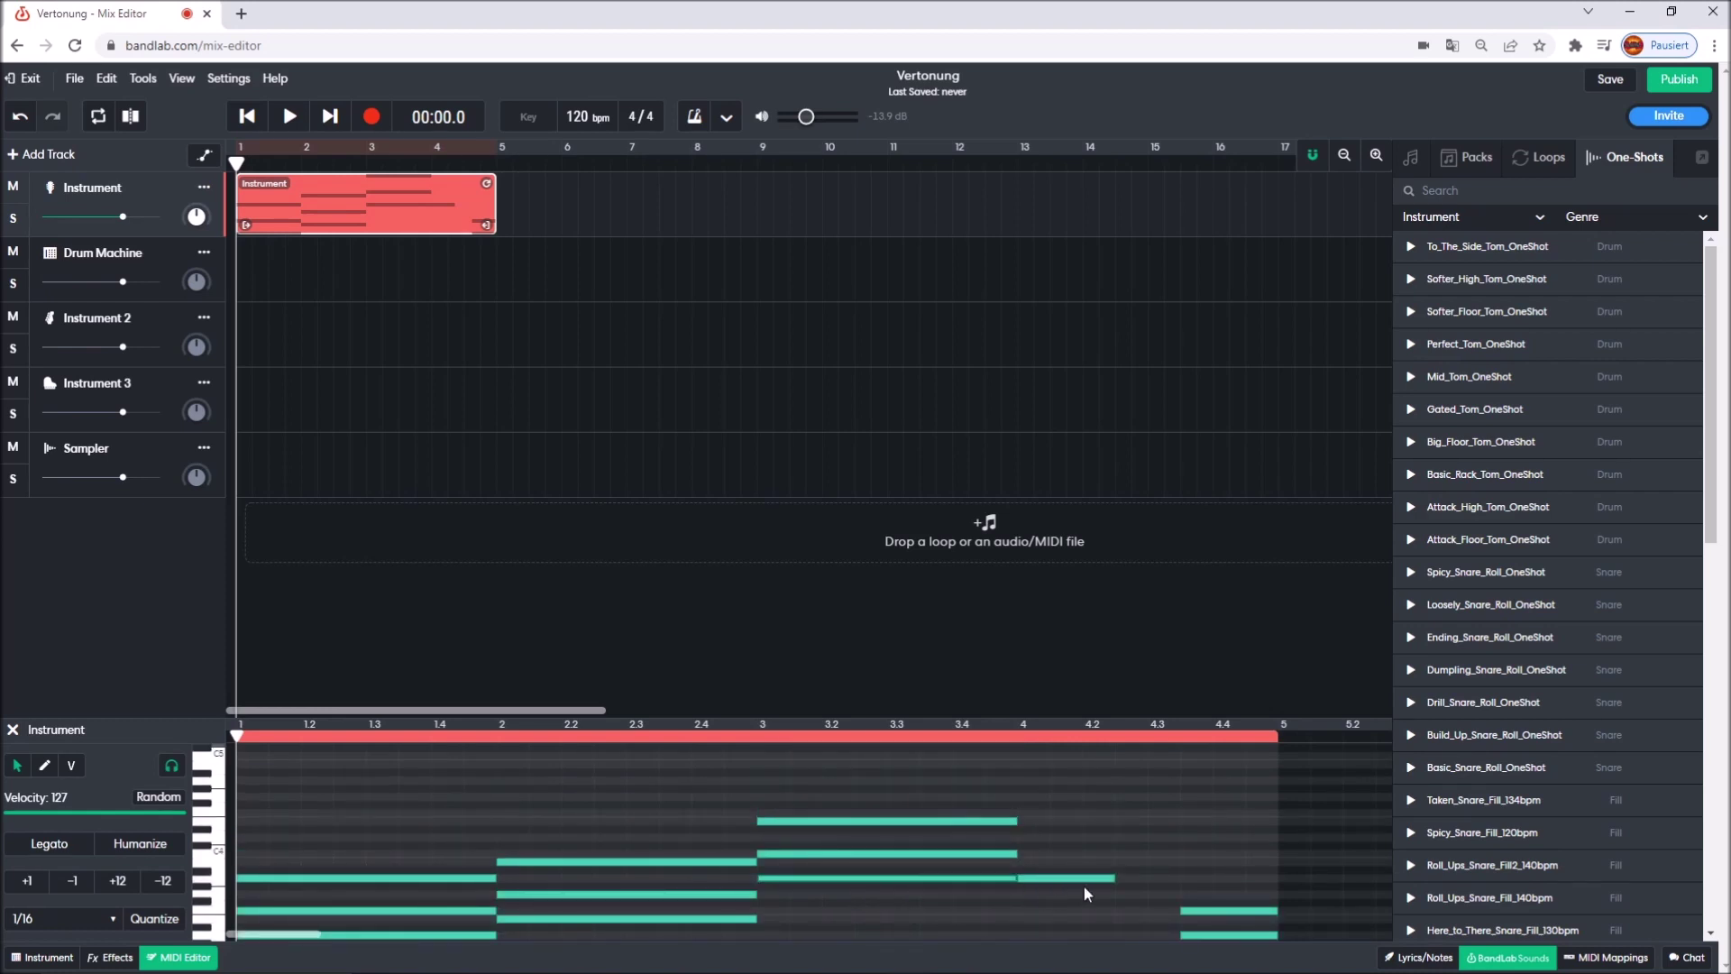
{"action": "left_click_drag", "start_coordinate": [1114, 882], "coordinate": [1095, 883]}
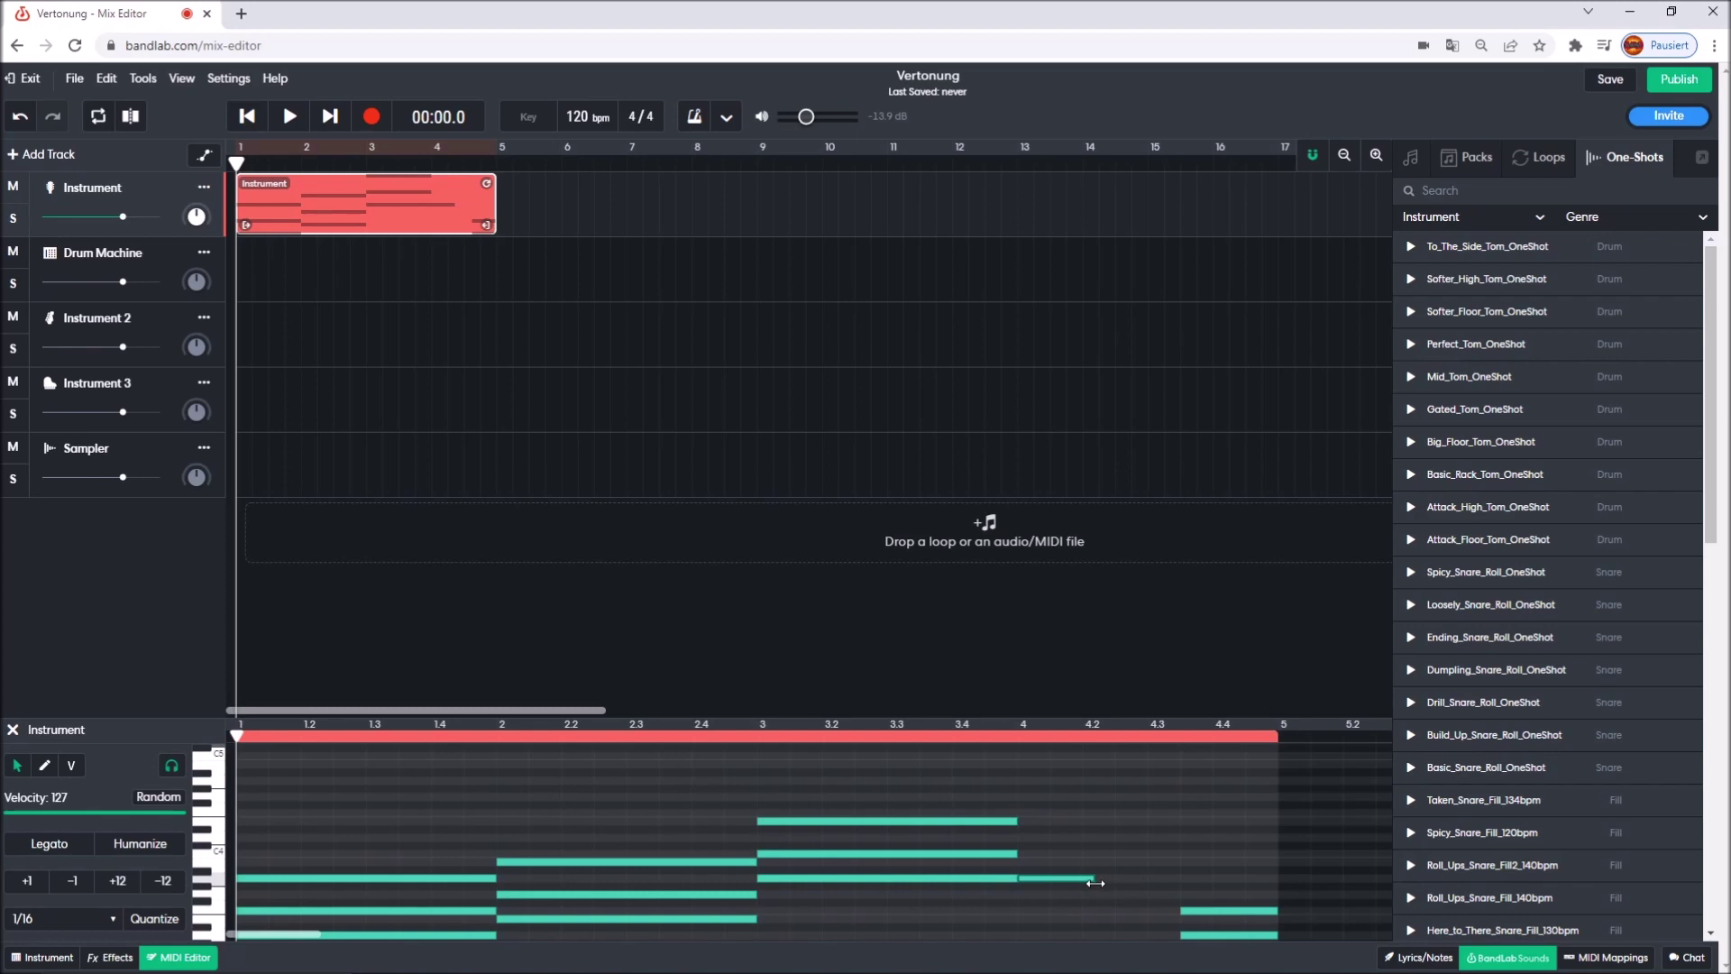
{"action": "scroll", "coordinate": [1125, 879], "scroll_direction": "down", "scroll_amount": 2}
{"action": "left_click_drag", "start_coordinate": [1216, 829], "coordinate": [1157, 830]}
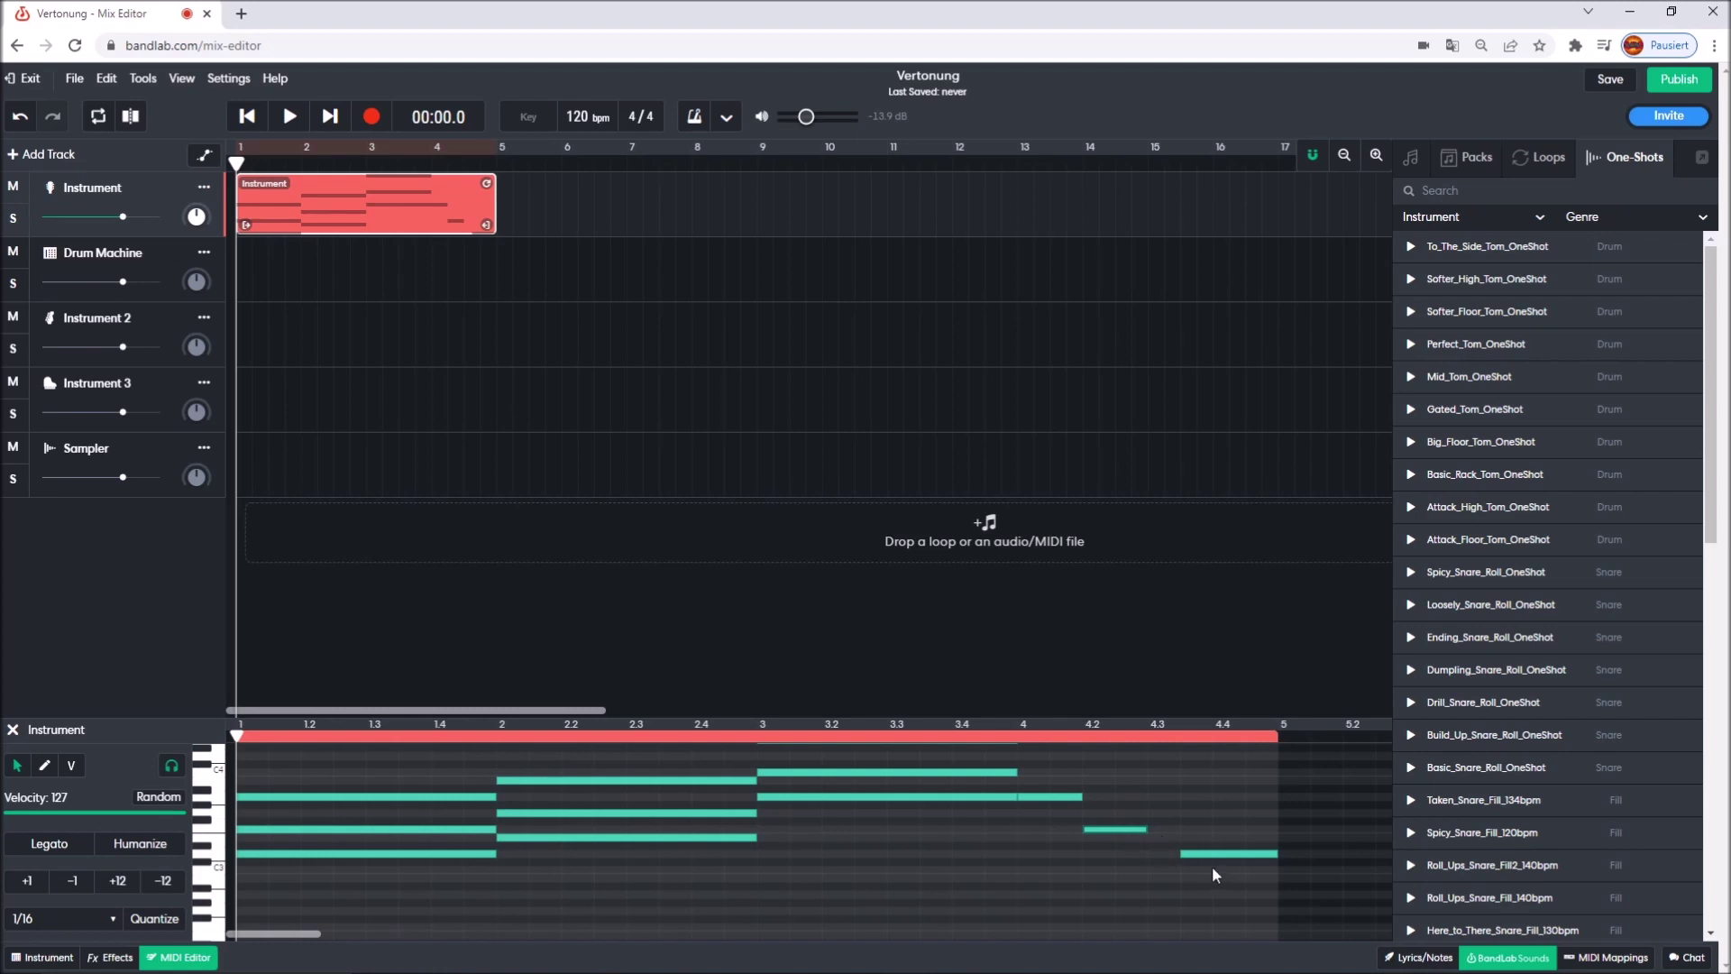
{"action": "left_click", "coordinate": [1173, 853]}
Play the revised progression, loop the Instrument region out to the start of bar 13, and return the playhead to the beginning
{"action": "left_click", "coordinate": [289, 116]}
{"action": "left_click_drag", "start_coordinate": [495, 207], "coordinate": [743, 207]}
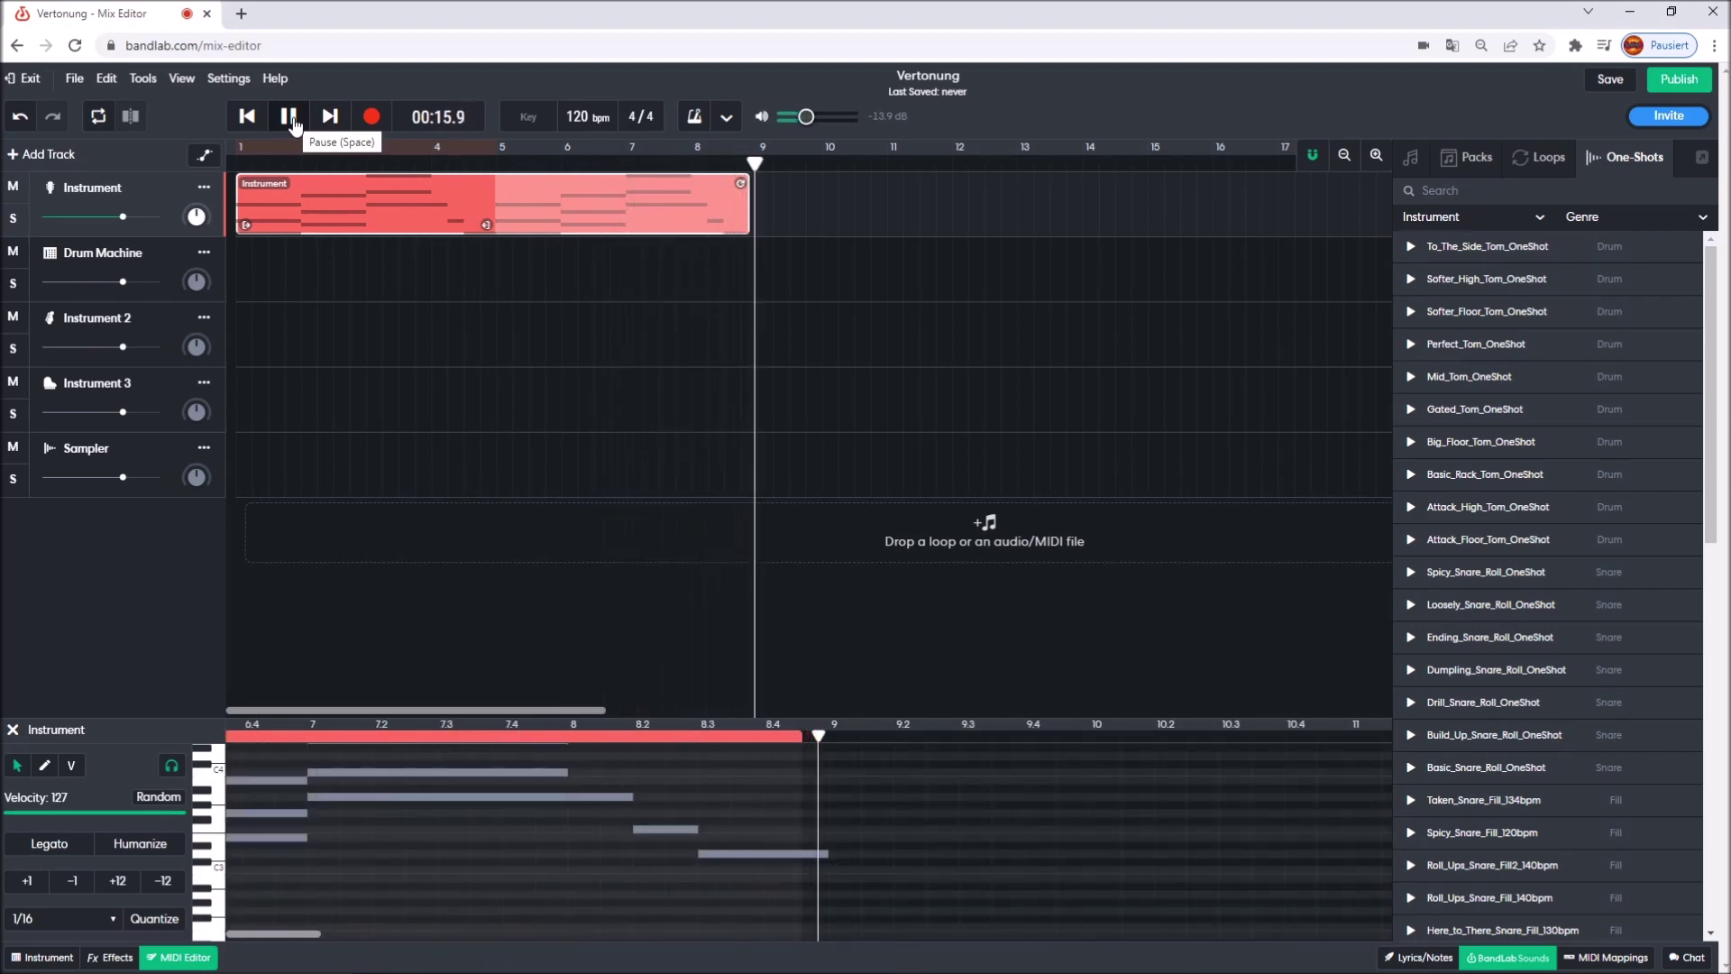
{"action": "left_click", "coordinate": [290, 118]}
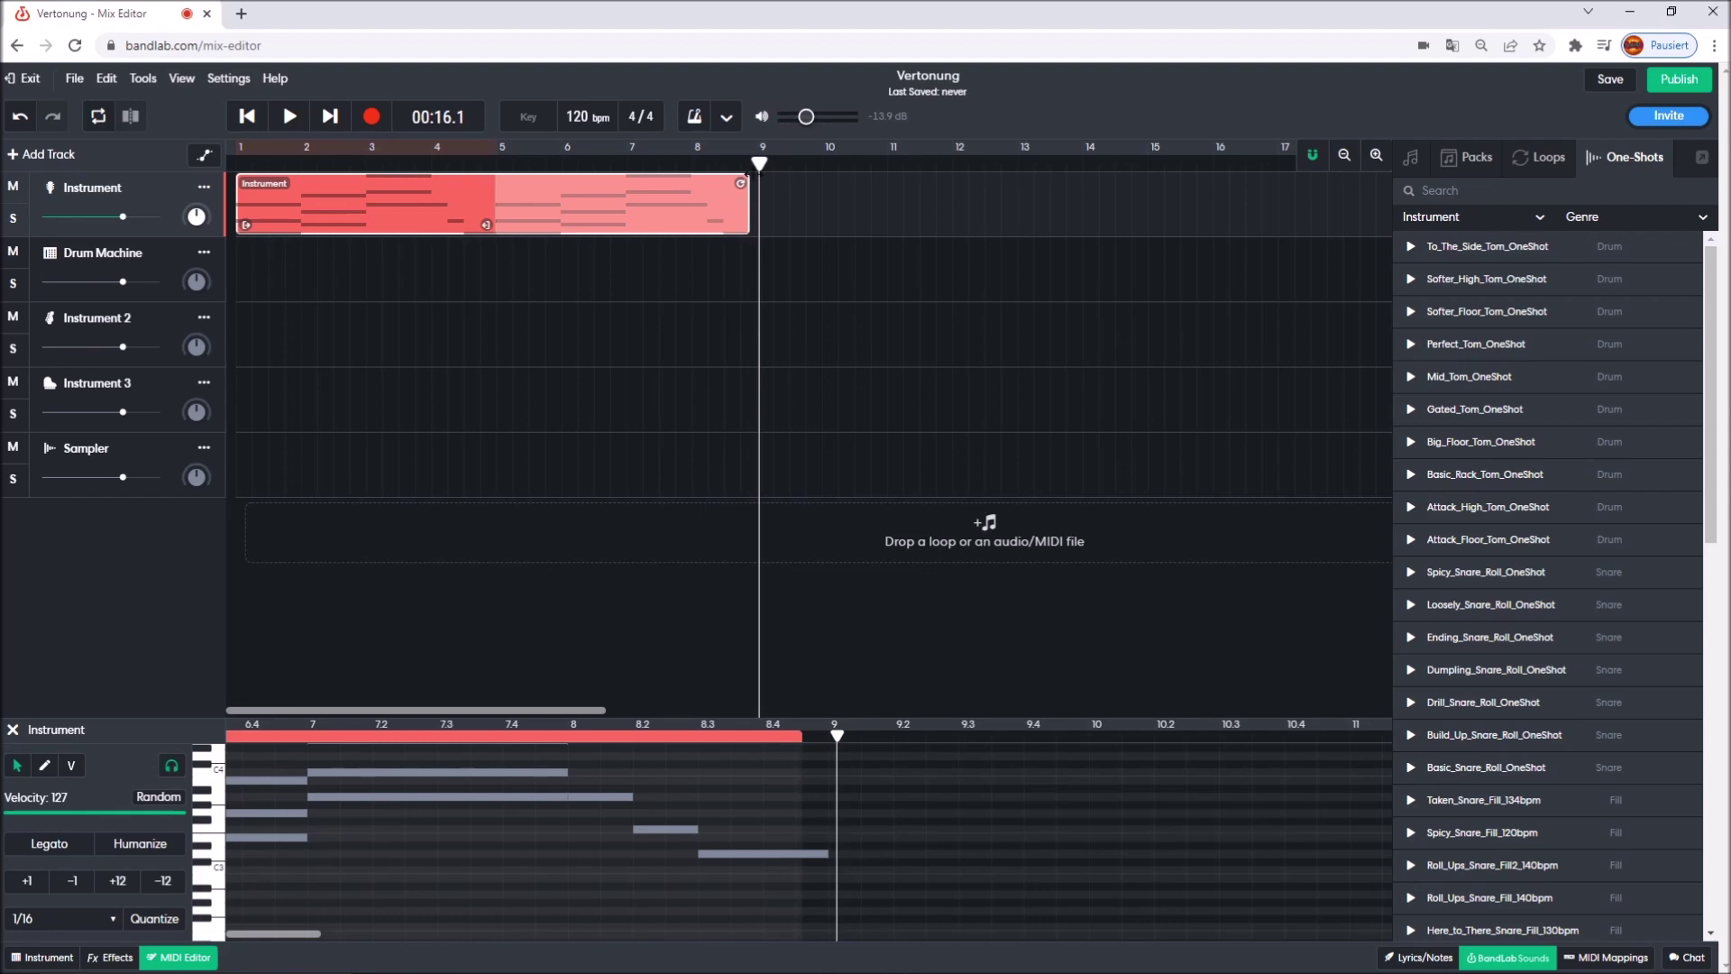
{"action": "left_click_drag", "start_coordinate": [741, 183], "coordinate": [1006, 219]}
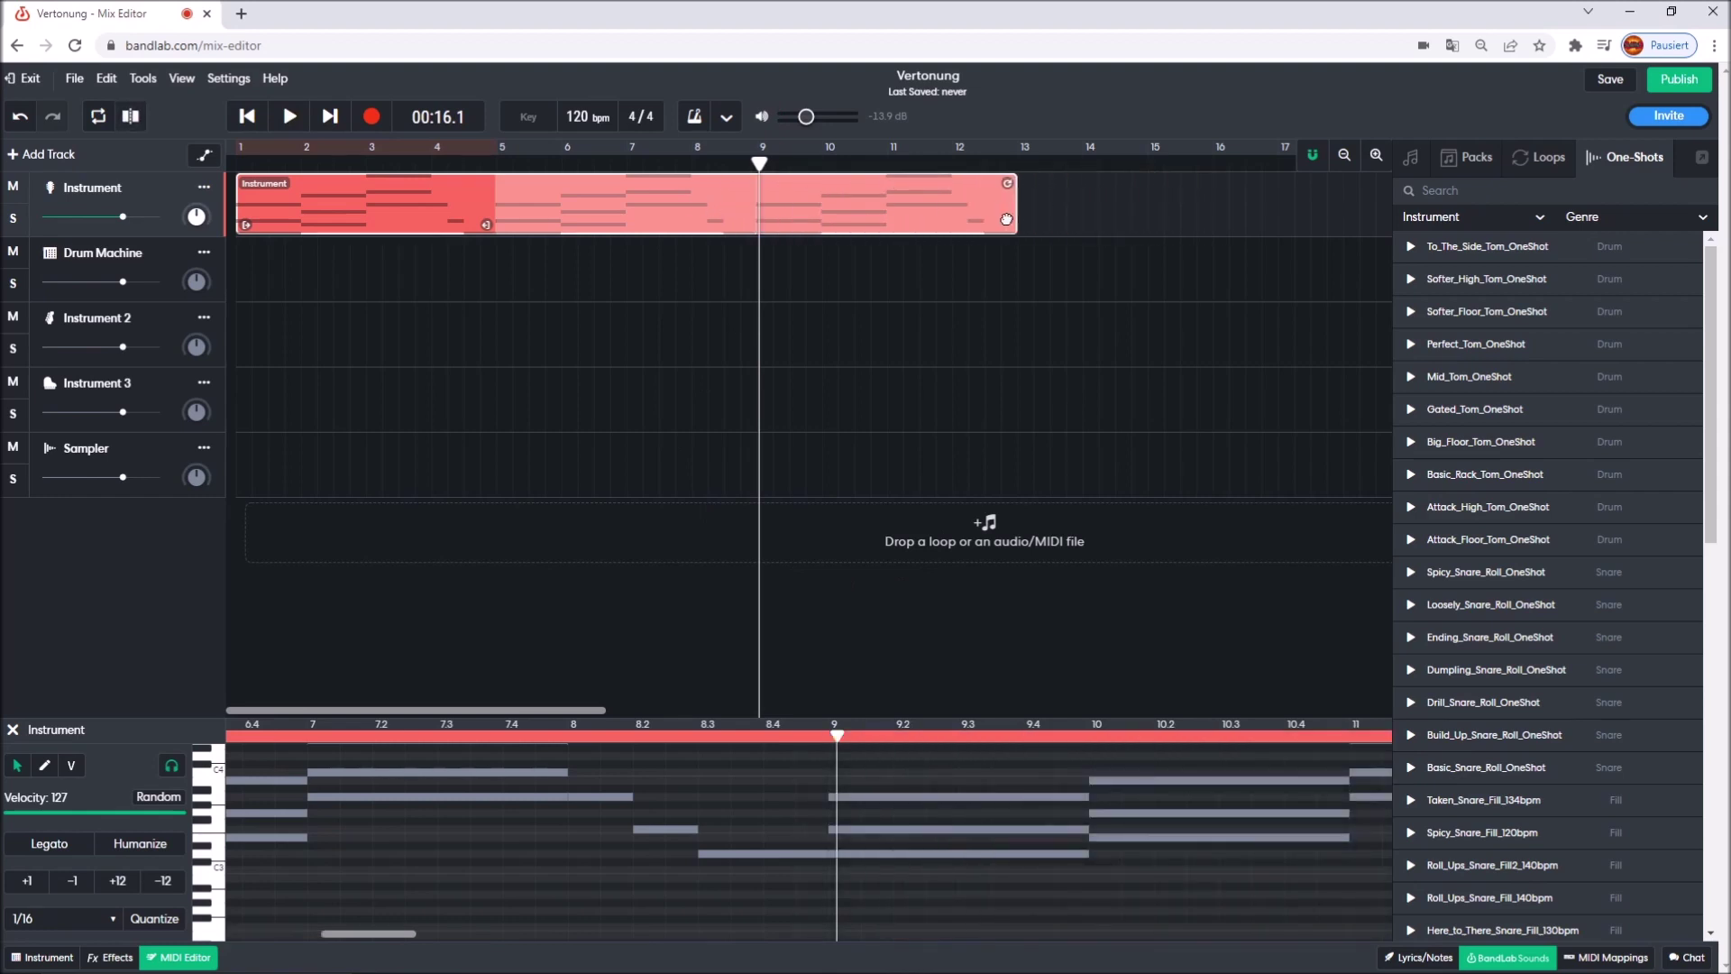
{"action": "left_click_drag", "start_coordinate": [760, 162], "coordinate": [192, 220]}
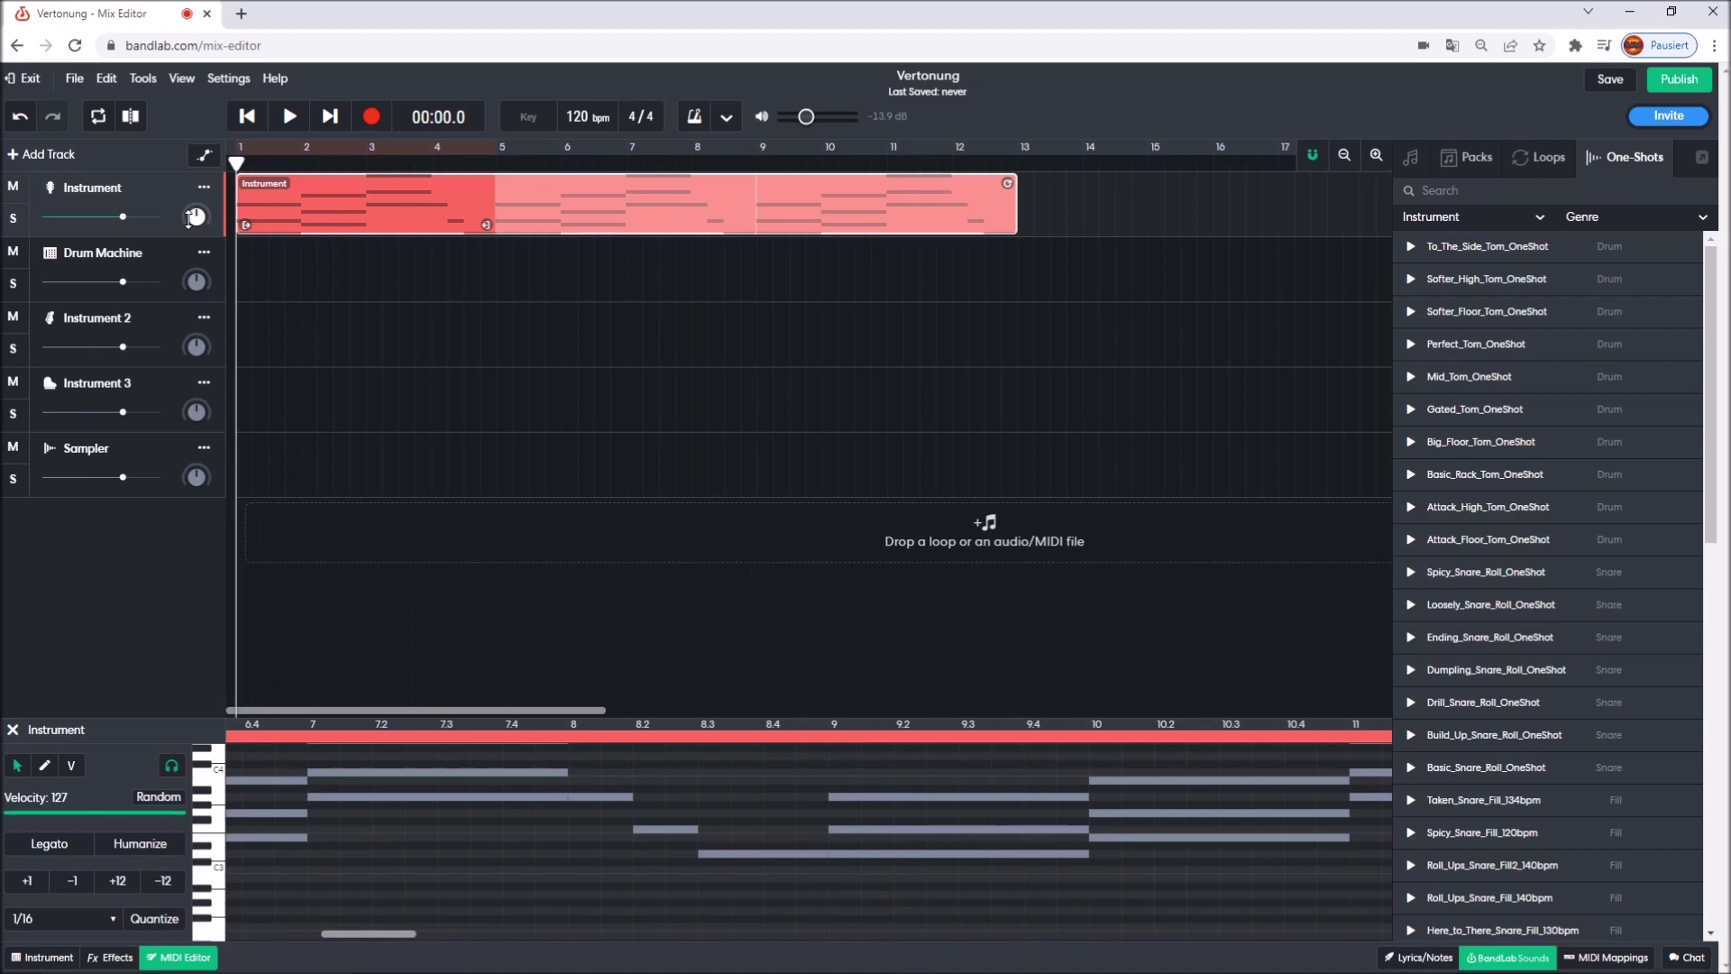